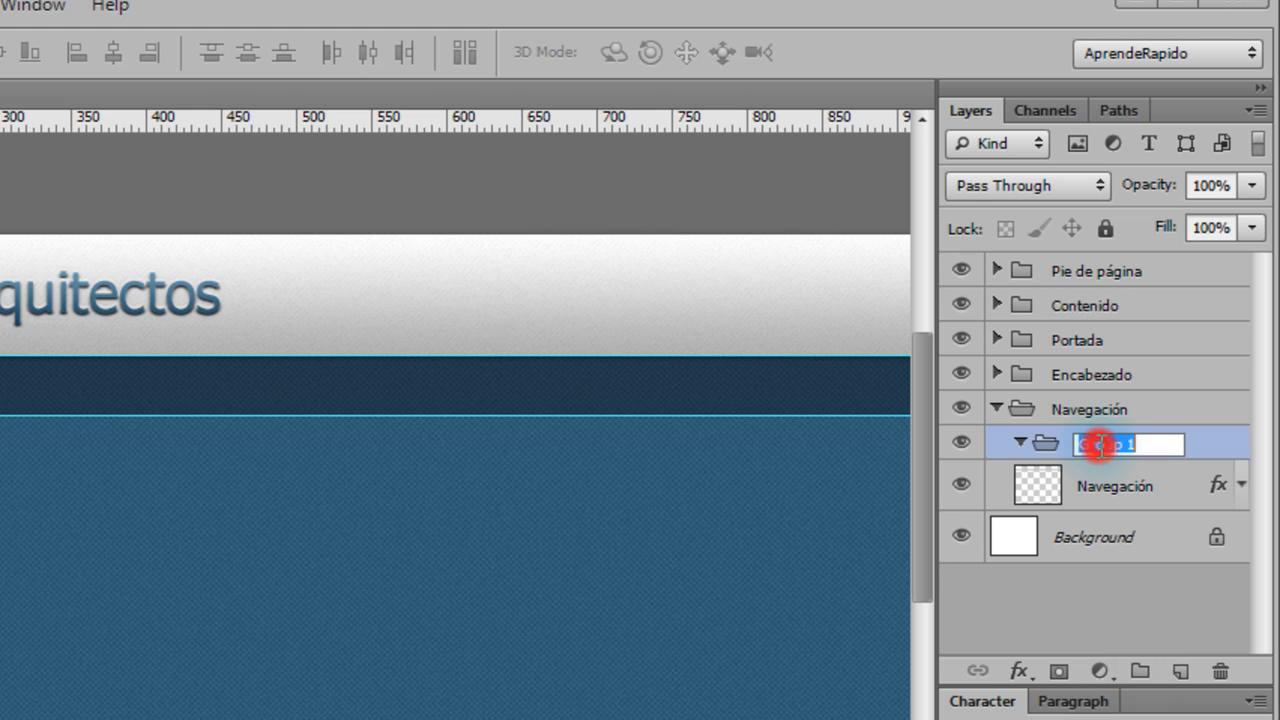
Name the new group inside the Navegación group "Botones".
type("Botones")
key("Return")
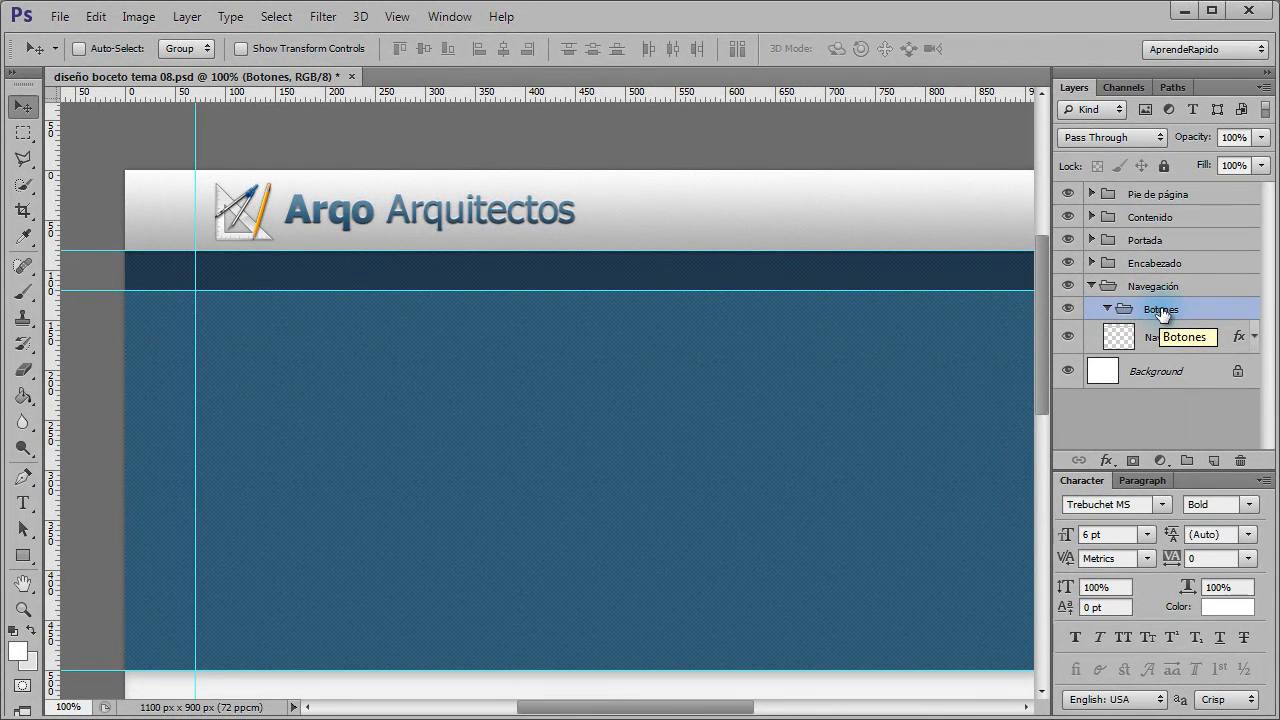
Set the Type tool to Trebuchet MS Bold, 6 pt, with centred text alignment.
left_click(23, 503)
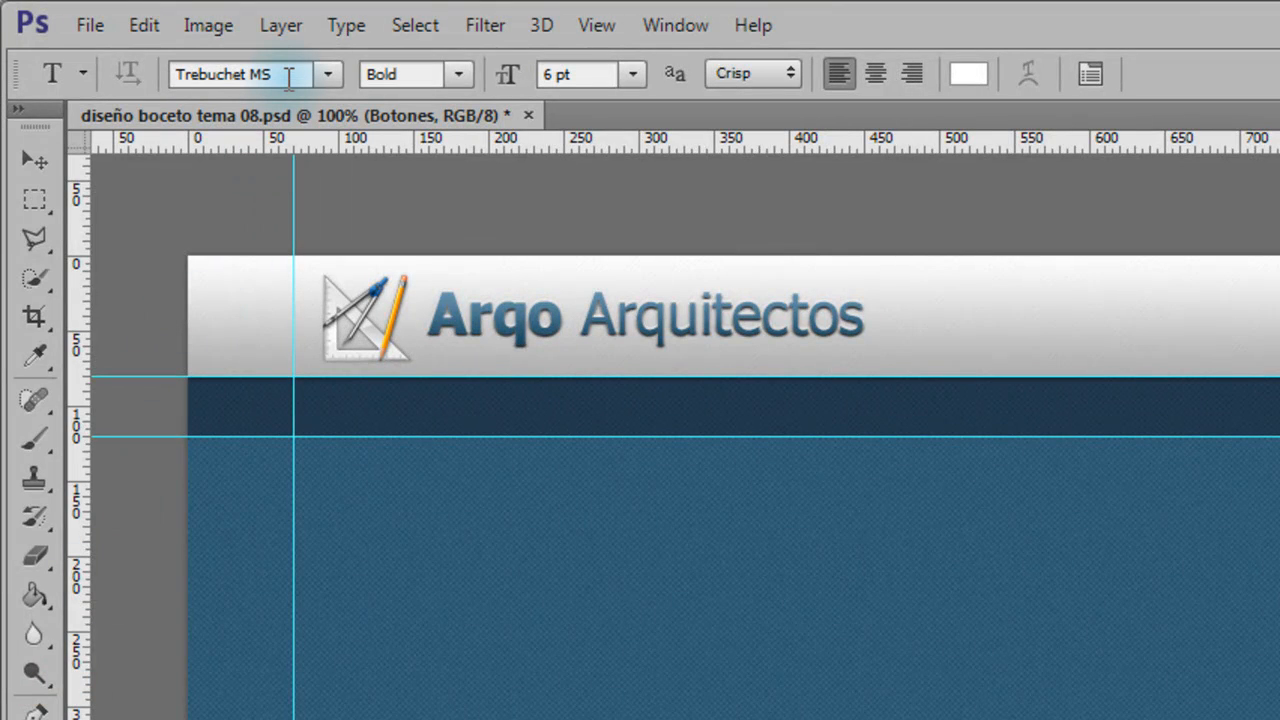
left_click(578, 75)
left_click(455, 73)
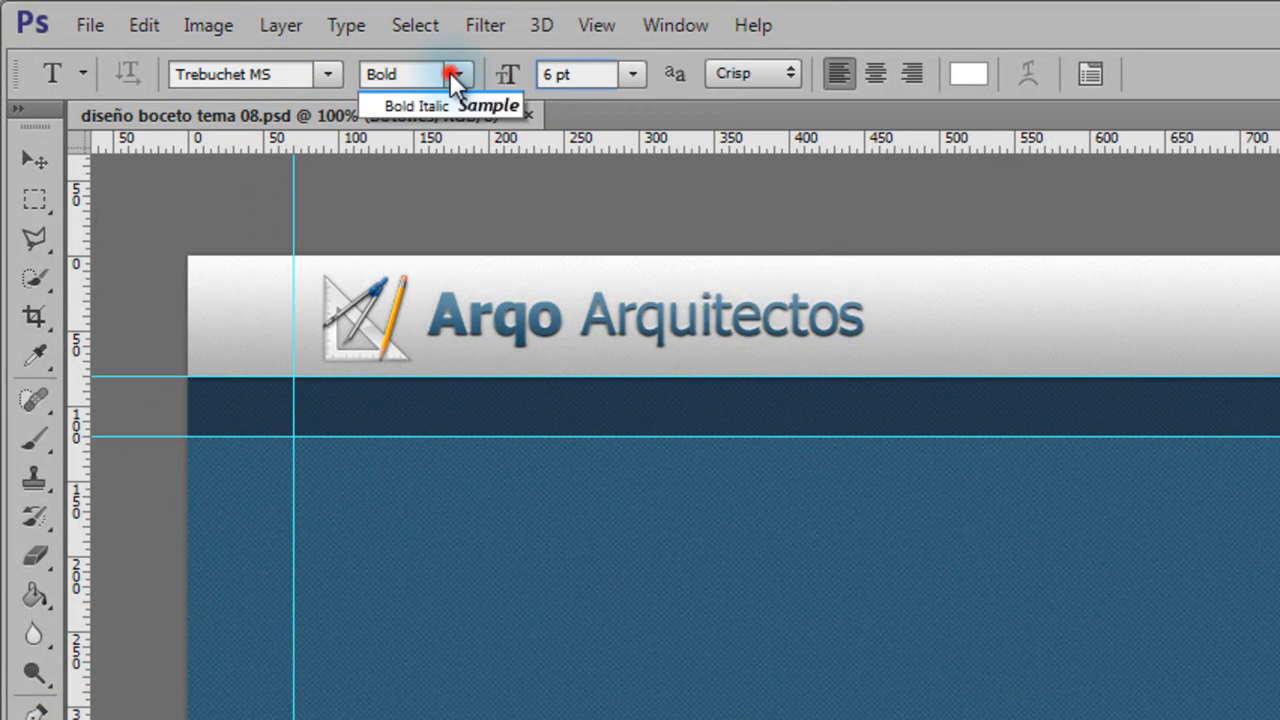
left_click(425, 152)
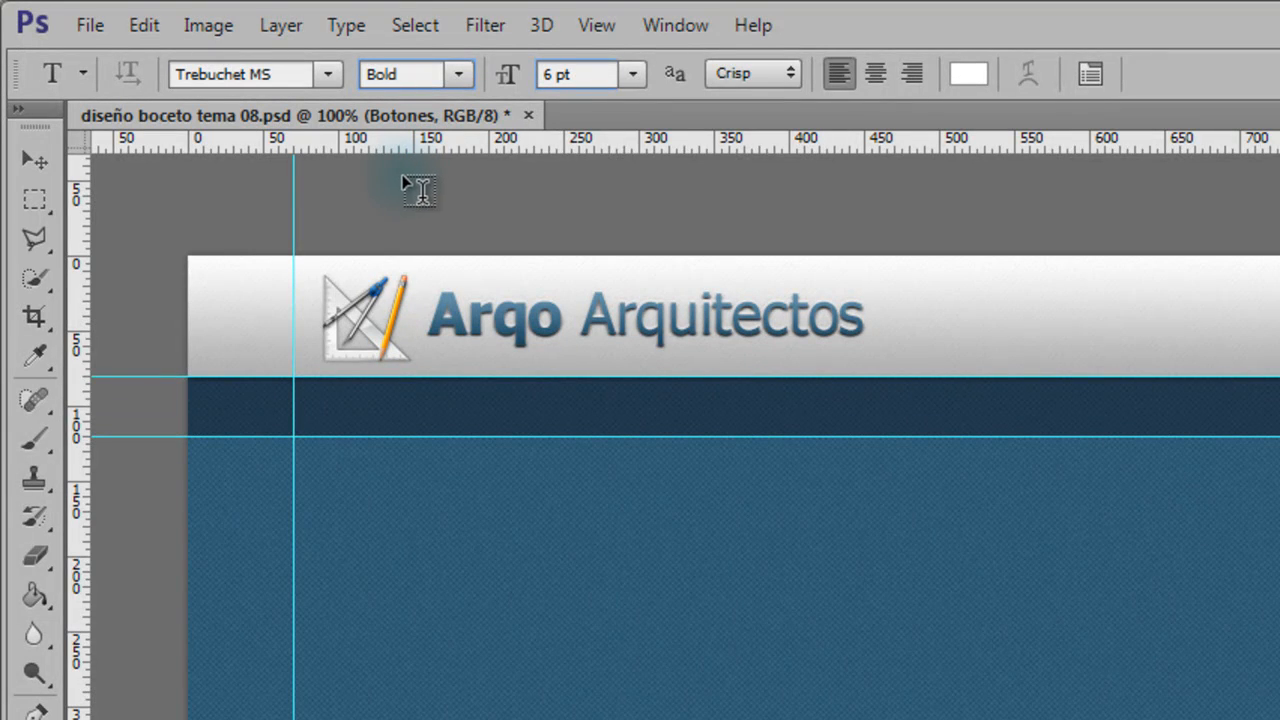
left_click(873, 73)
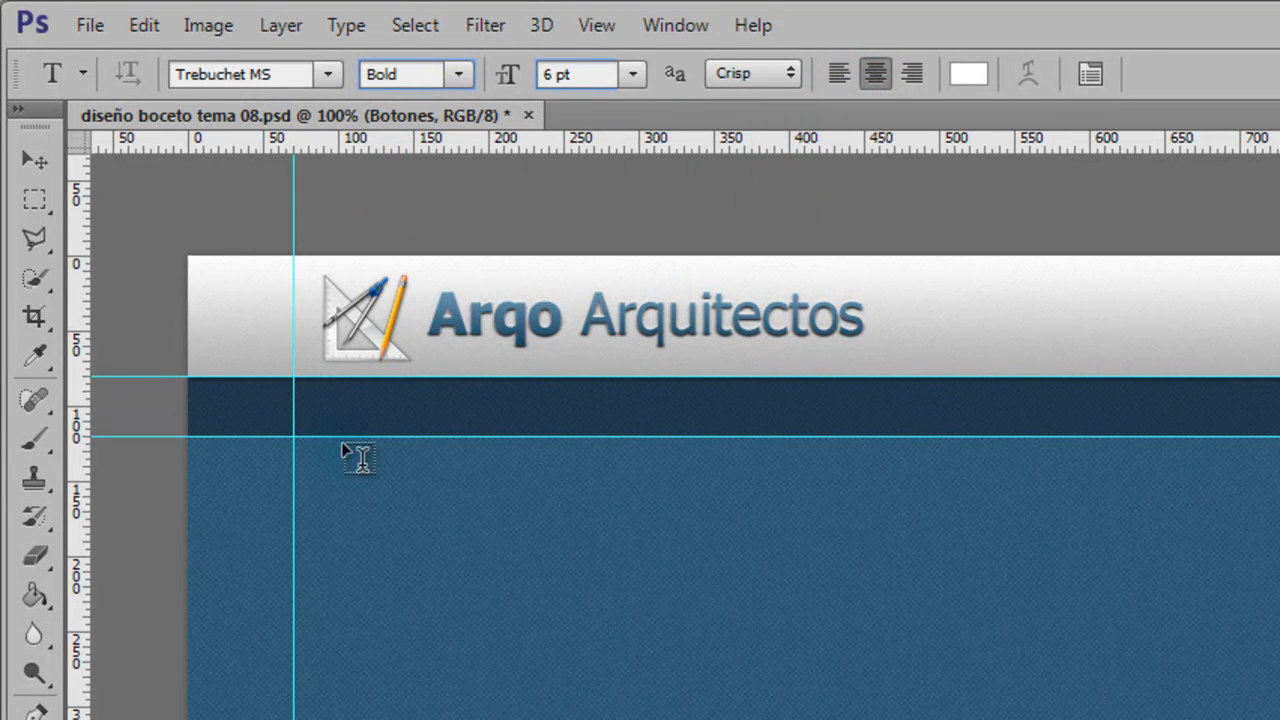
Add the text "inicio" to the dark navigation bar, just beside the vertical guide.
left_click(320, 423)
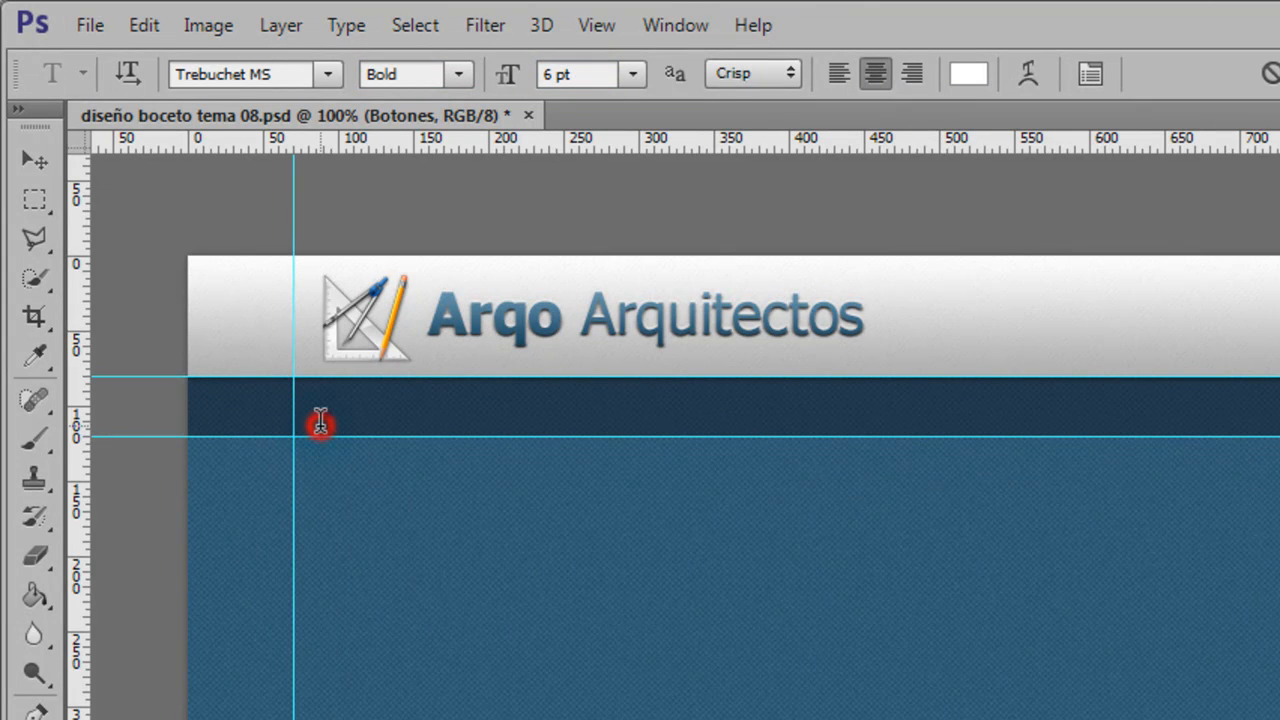
type("inicio")
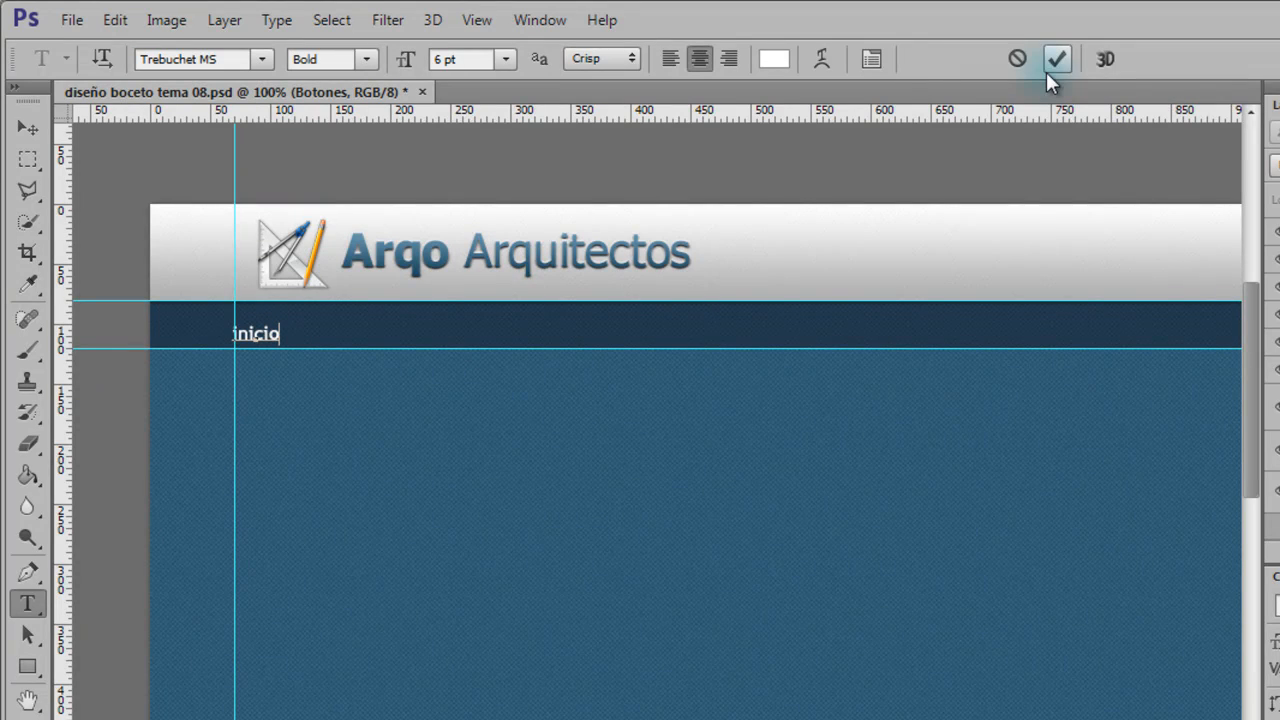
left_click(1051, 62)
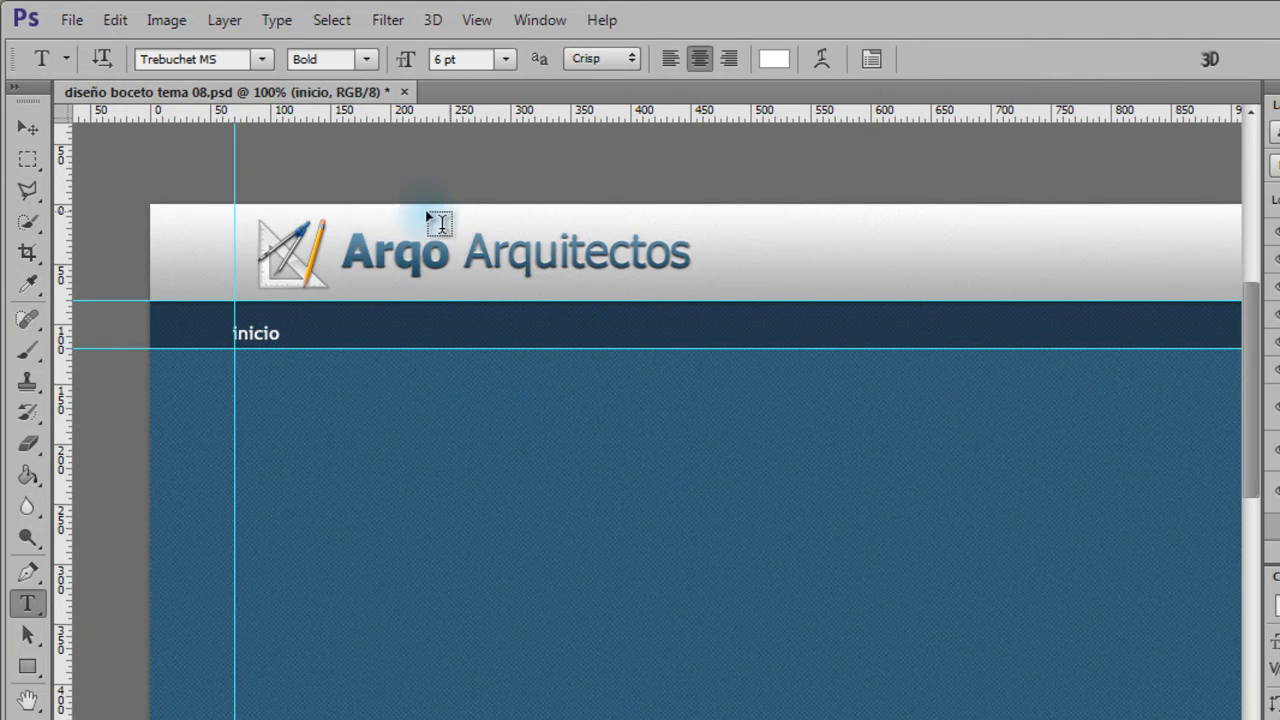
Nudge the "inicio" text about 38 px to the right and 5 px up within the navigation bar.
left_click(27, 128)
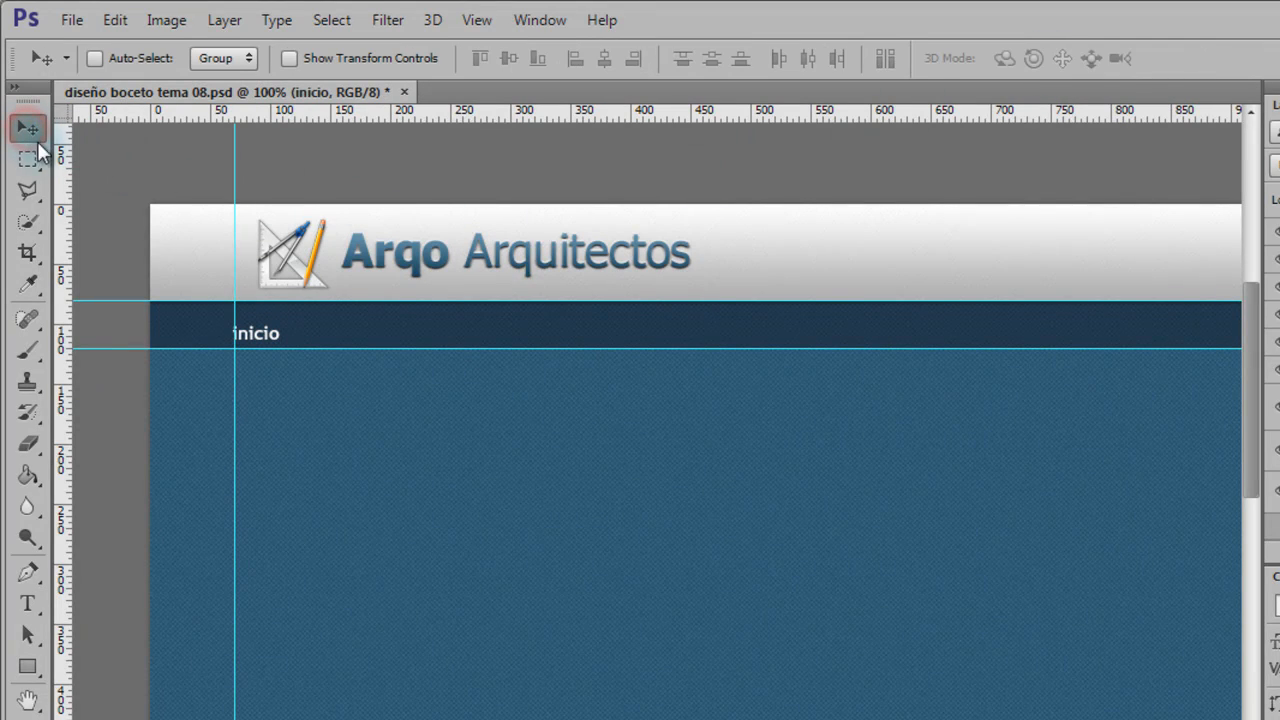
key("Right")
key("Right")
key("Right")
key("Right")
key("Right")
key("Right")
key("Right")
key("Right")
key("Up")
key("Up")
key("Up")
key("Up")
key("Up")
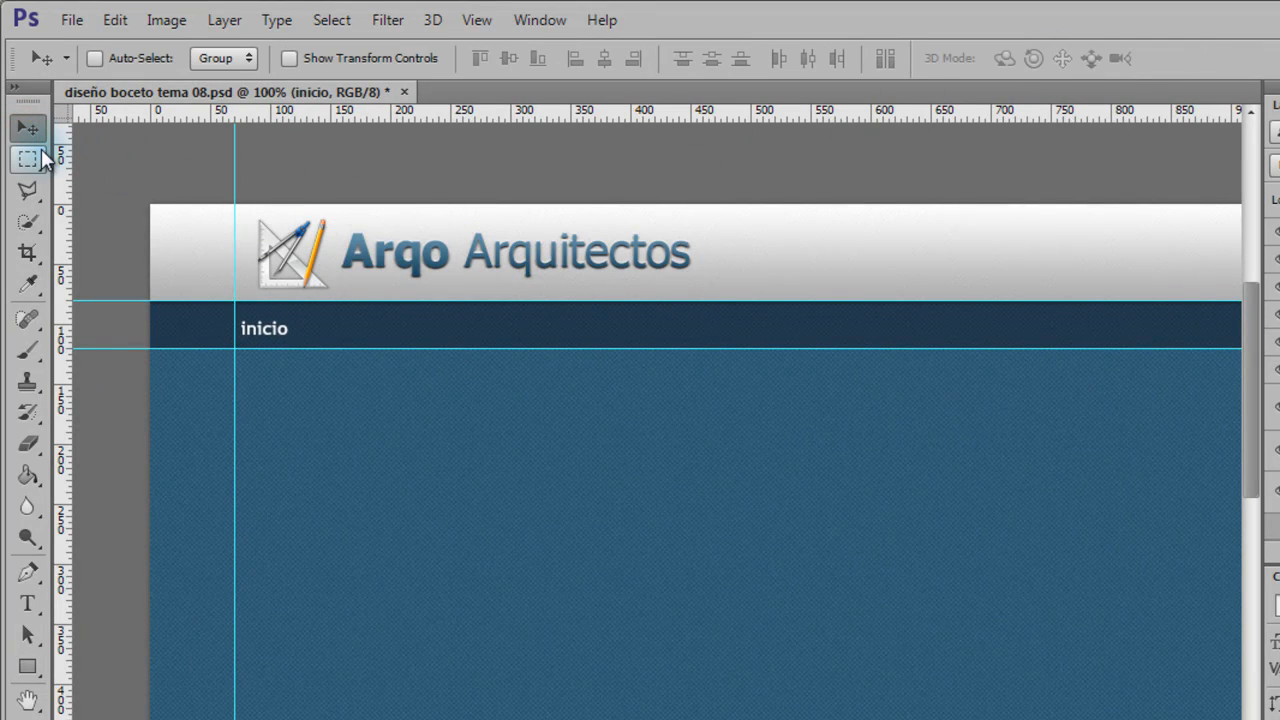
key("shift+Right")
key("shift+Right")
key("shift+Right")
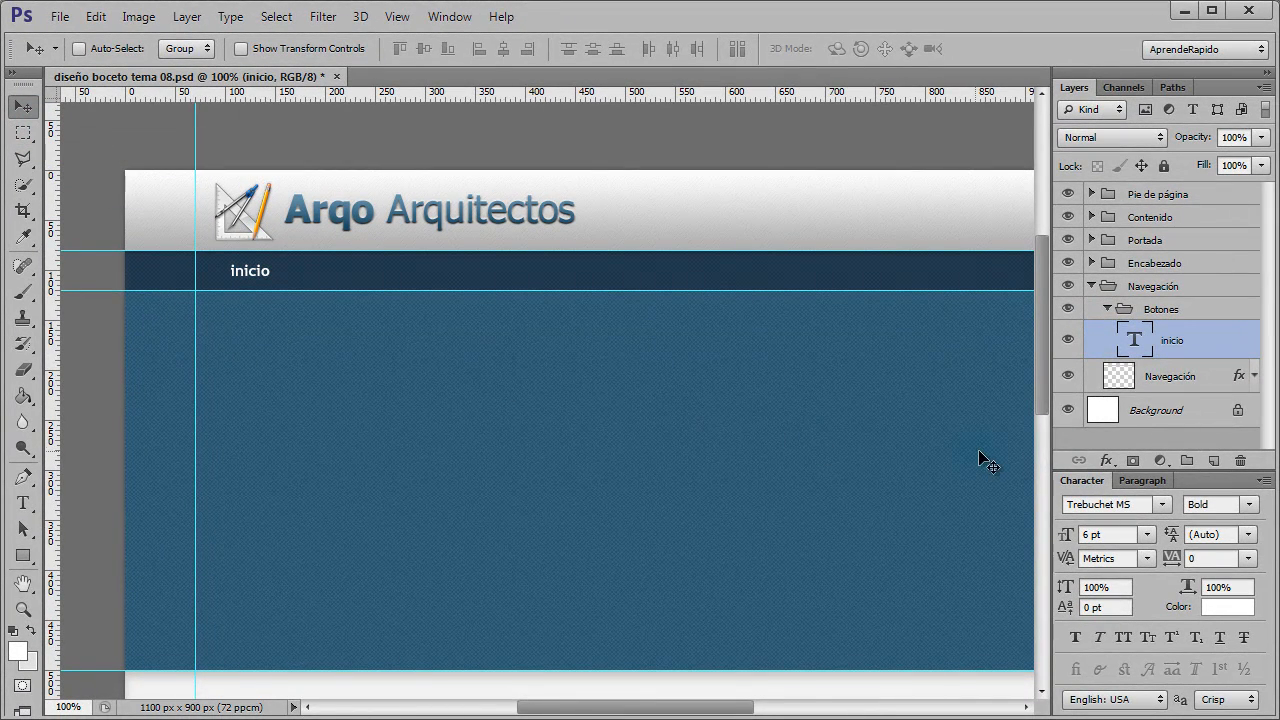
Add a black-to-white linear Gradient Overlay to the "inicio" layer and greatly reduce its opacity.
double_click(1231, 336)
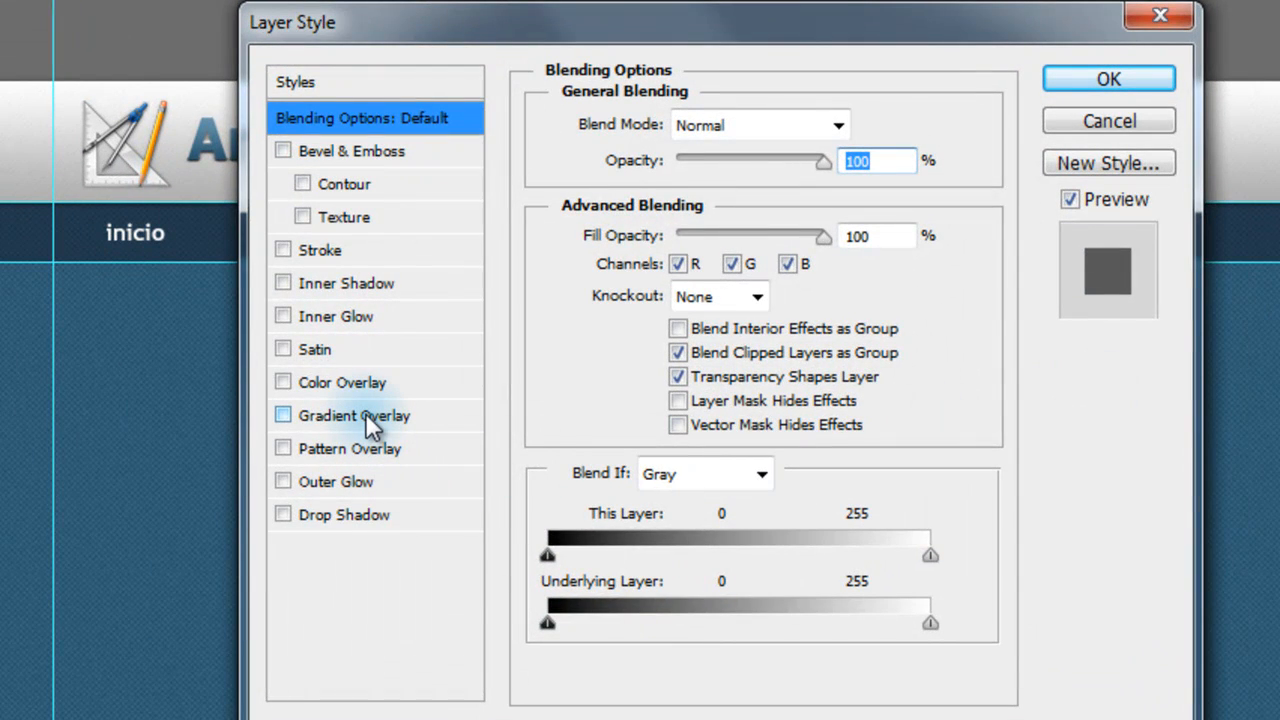
left_click(365, 412)
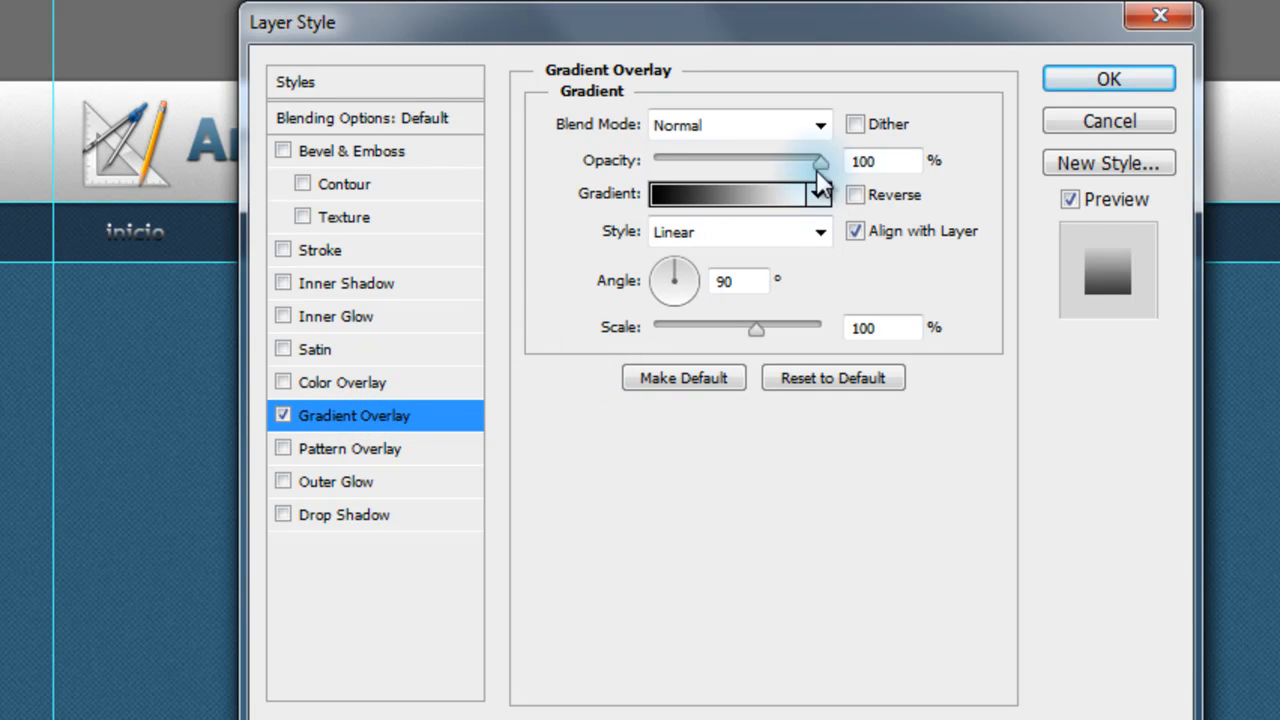
left_click_drag(821, 159, 684, 172)
Add a Drop Shadow to the "inicio" layer with 70% opacity, 3 px distance and 5 px size.
left_click(350, 519)
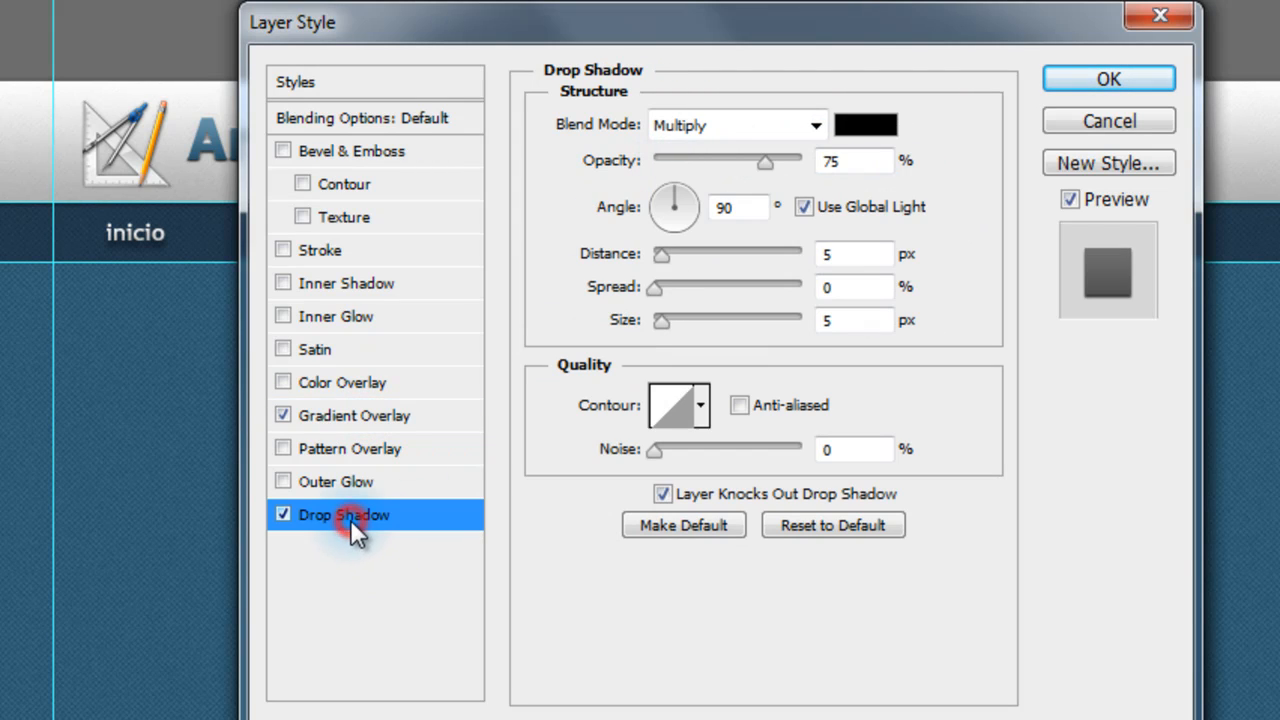
double_click(838, 165)
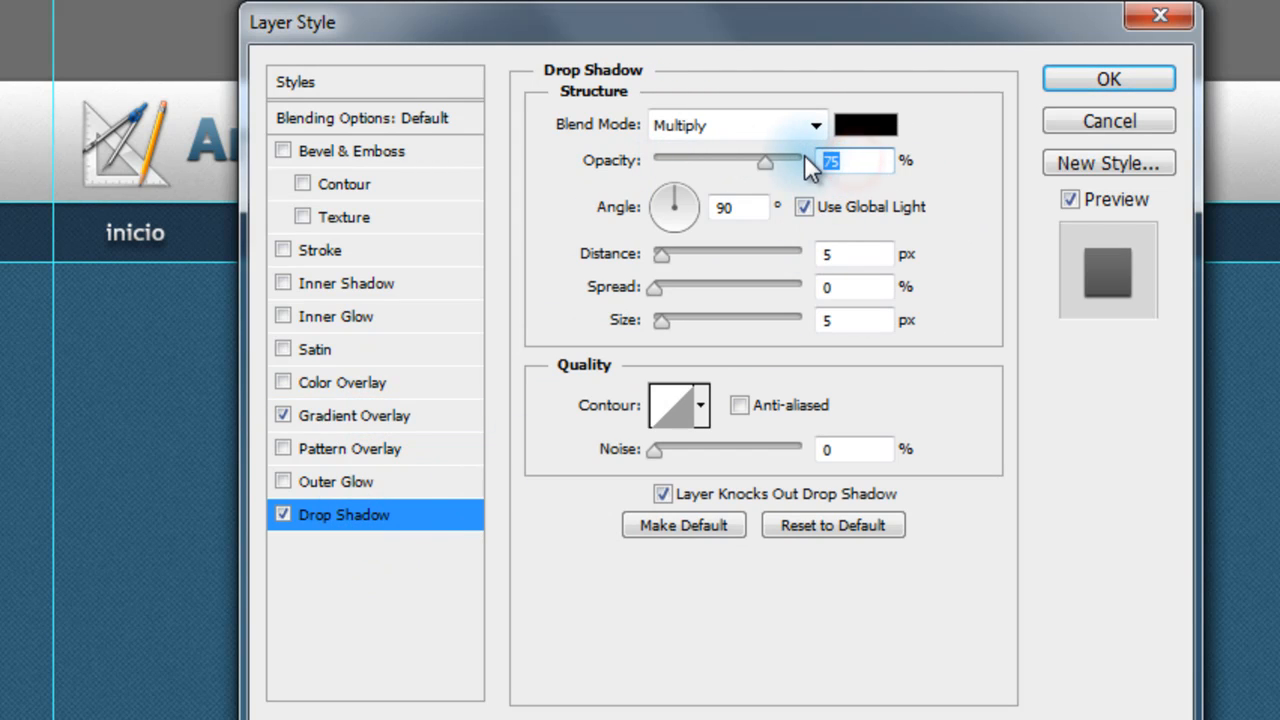
type("70")
double_click(840, 256)
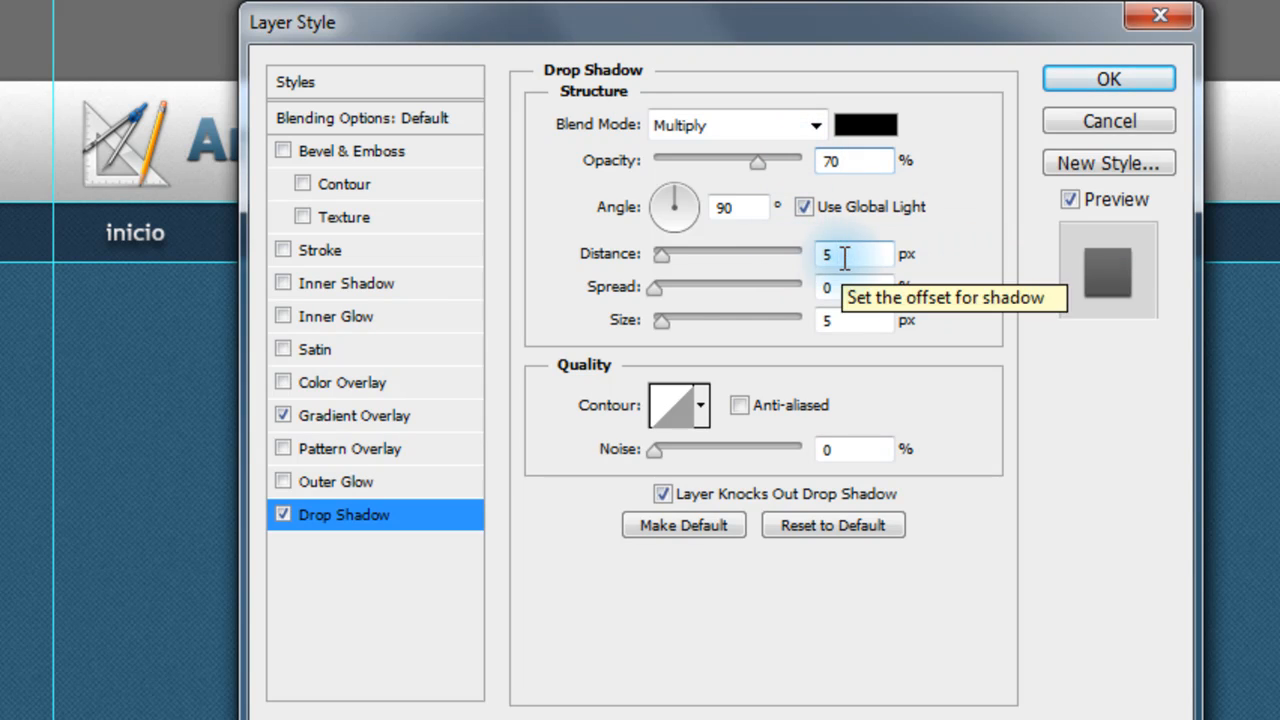
type("3")
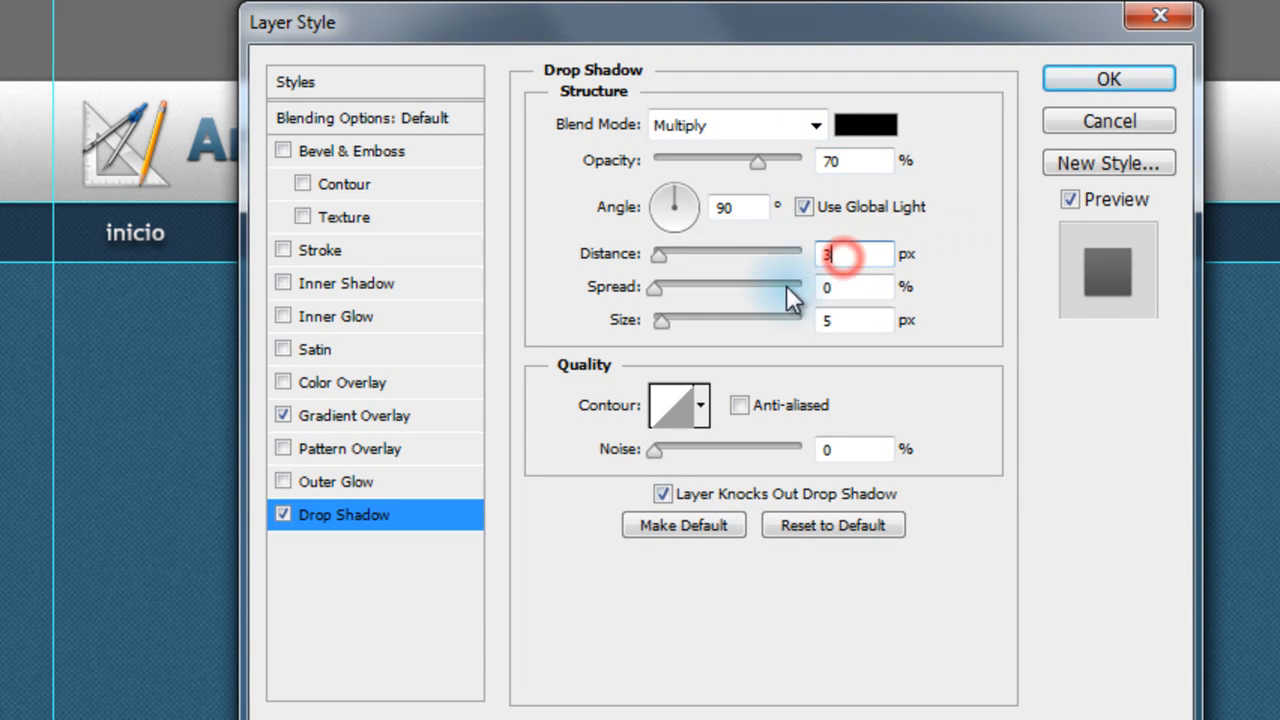
left_click(842, 320)
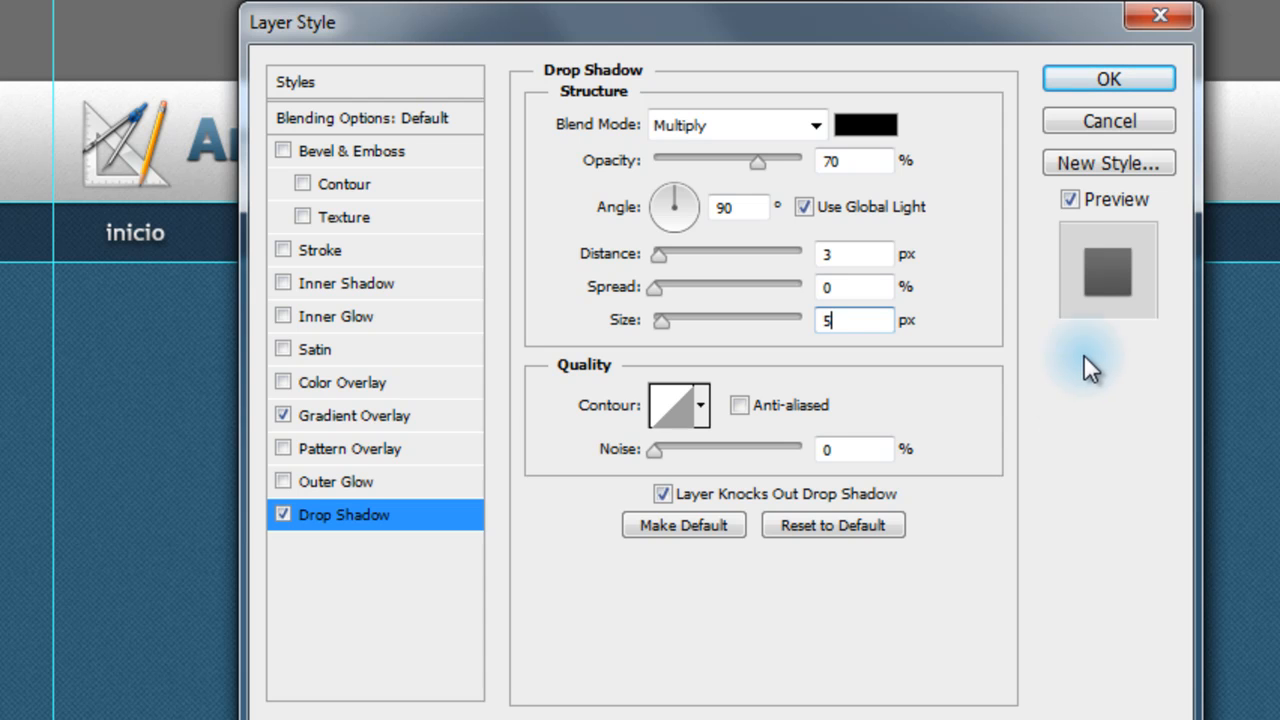
Try several global drop shadow angles, including -15°, 162°, 0°, -90° and 180°, and return the angle to 90°.
left_click_drag(713, 32, 838, 82)
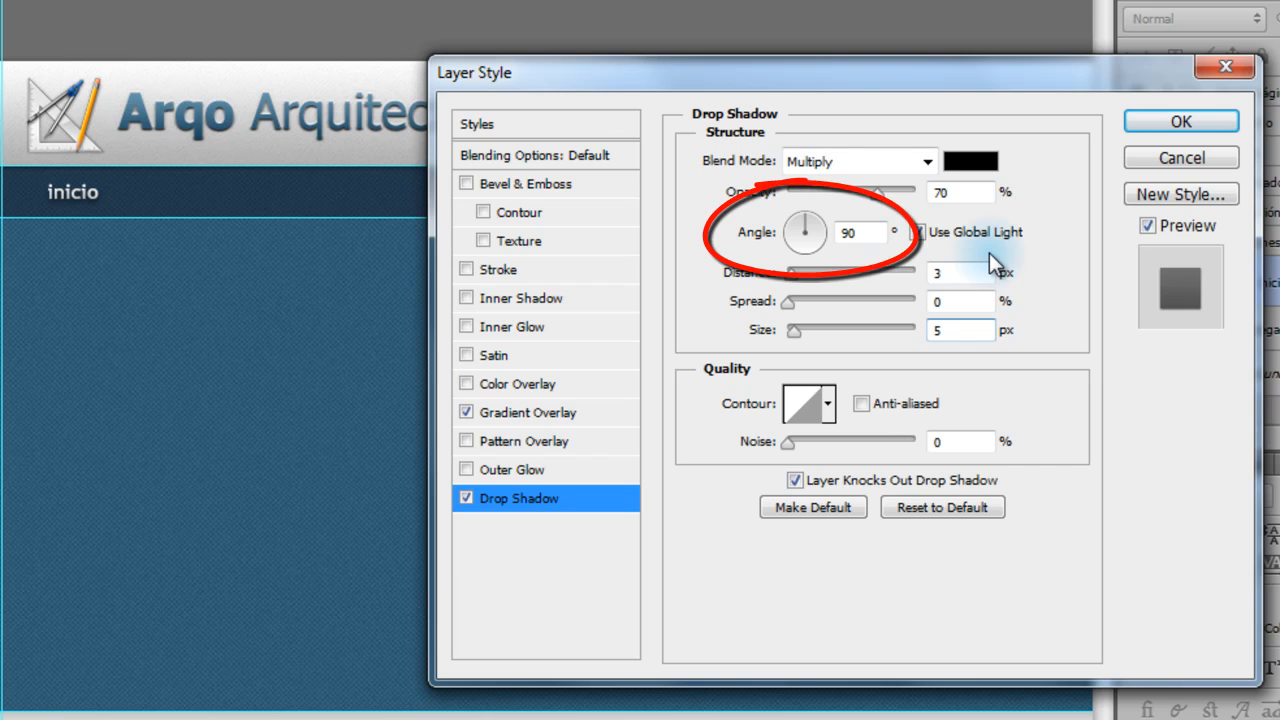
left_click_drag(811, 227, 819, 236)
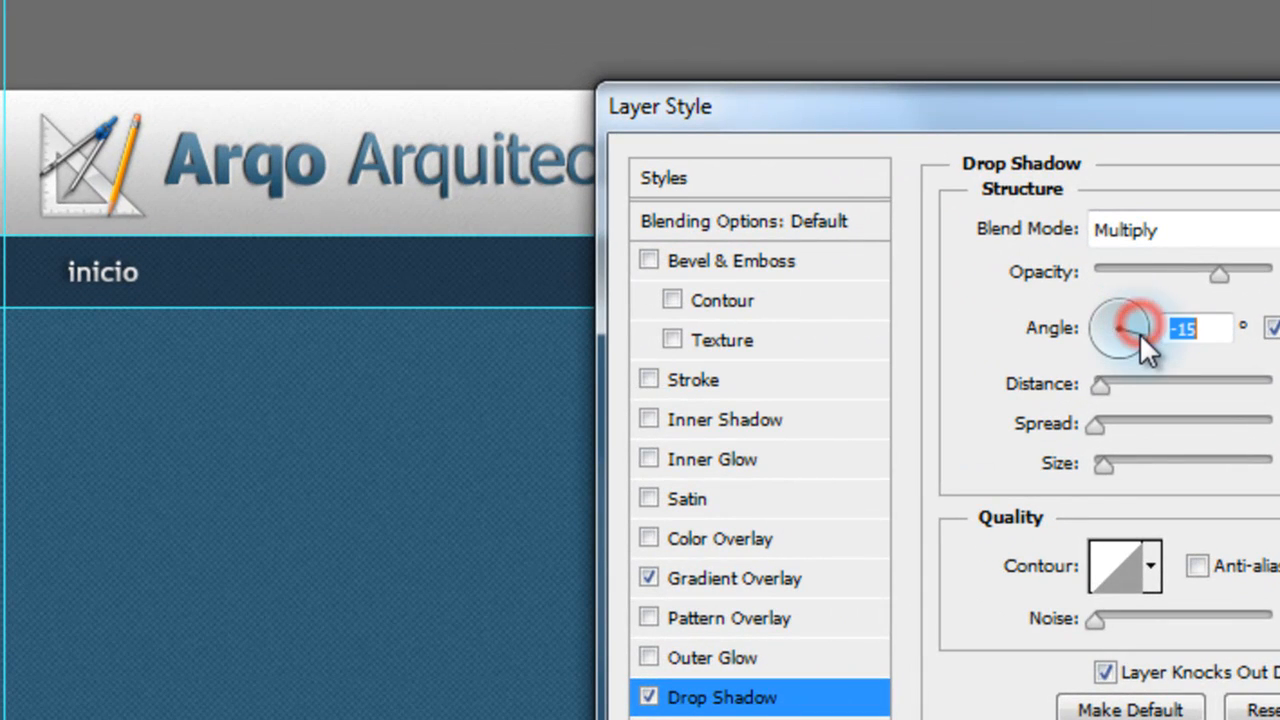
left_click_drag(1139, 333, 1107, 323)
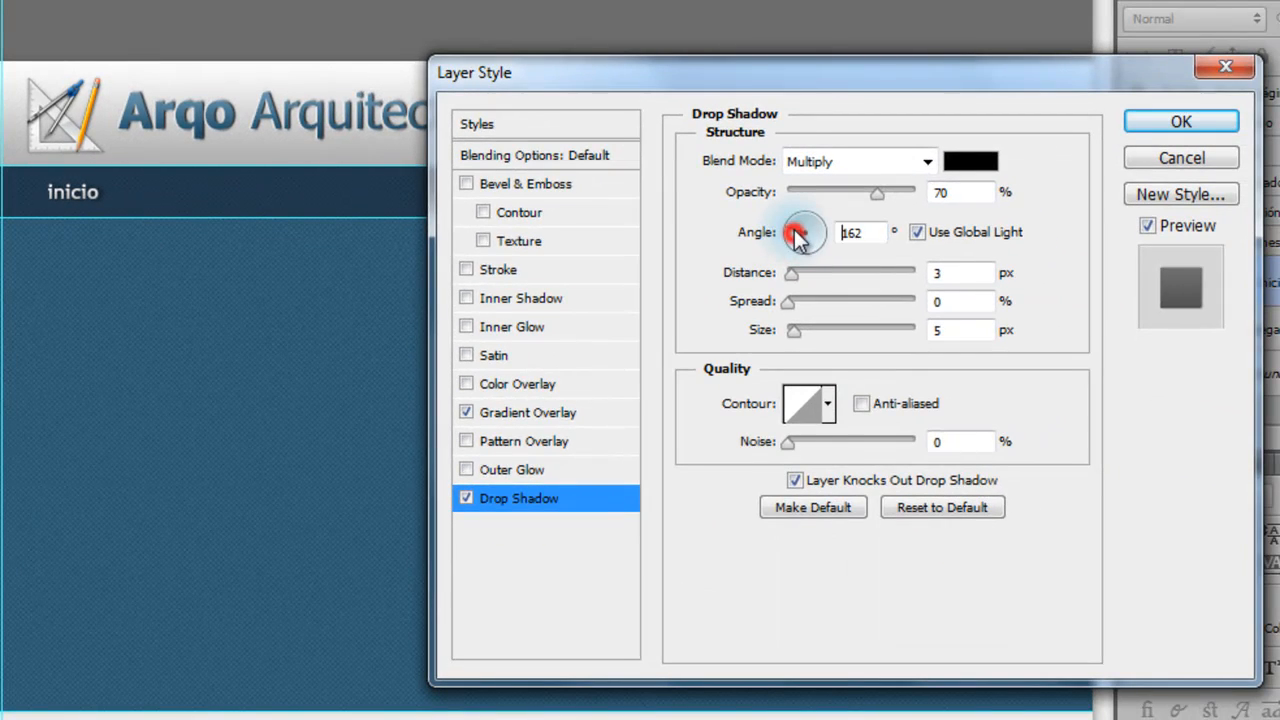
left_click_drag(797, 236, 808, 223)
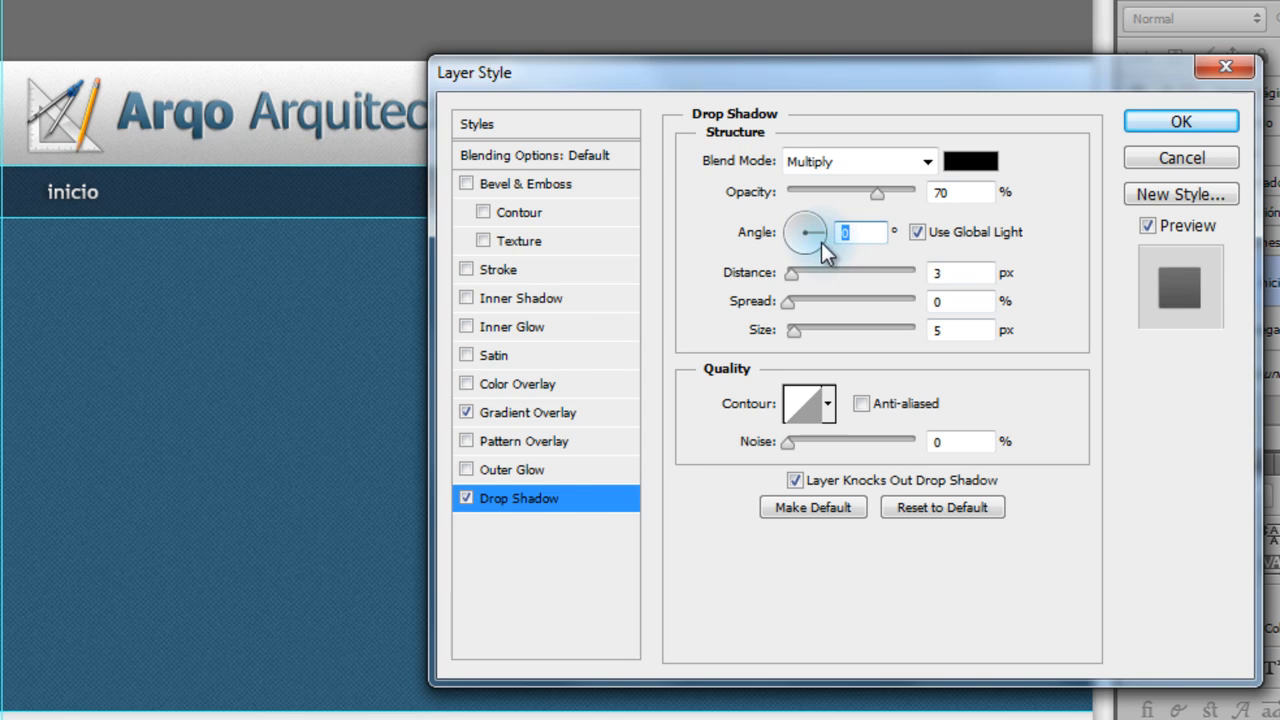
left_click(808, 246)
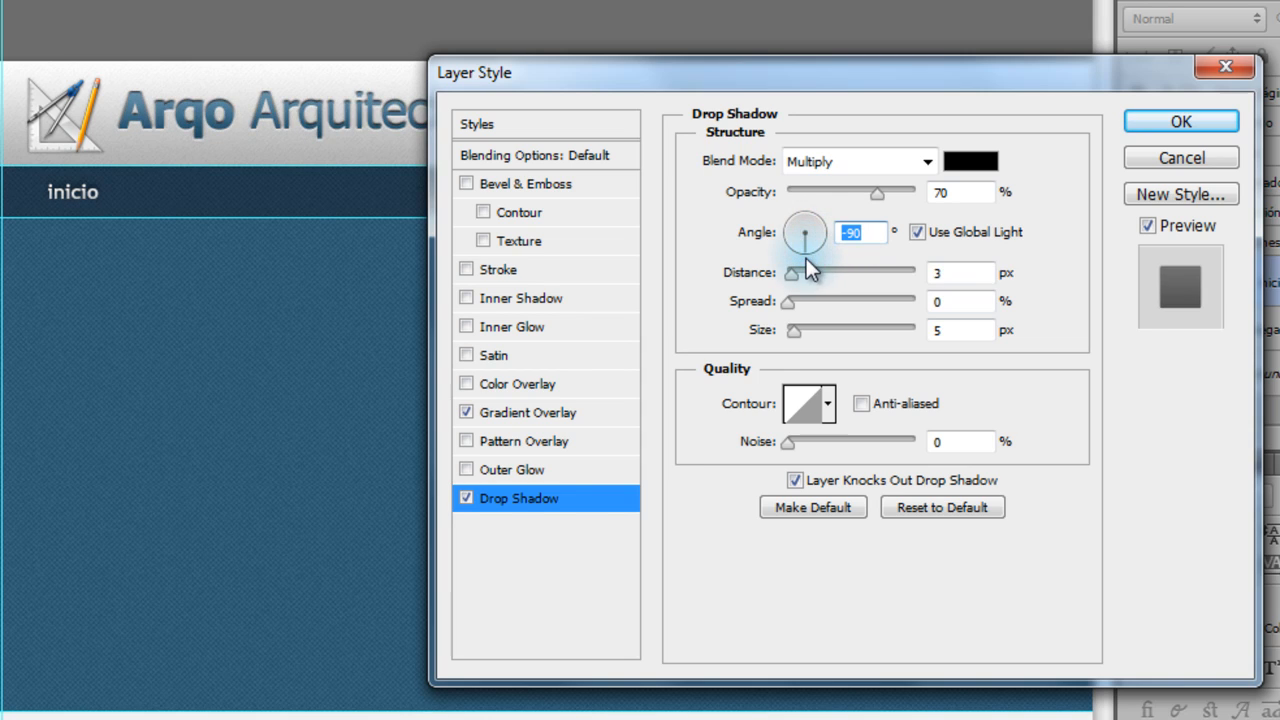
left_click(799, 233)
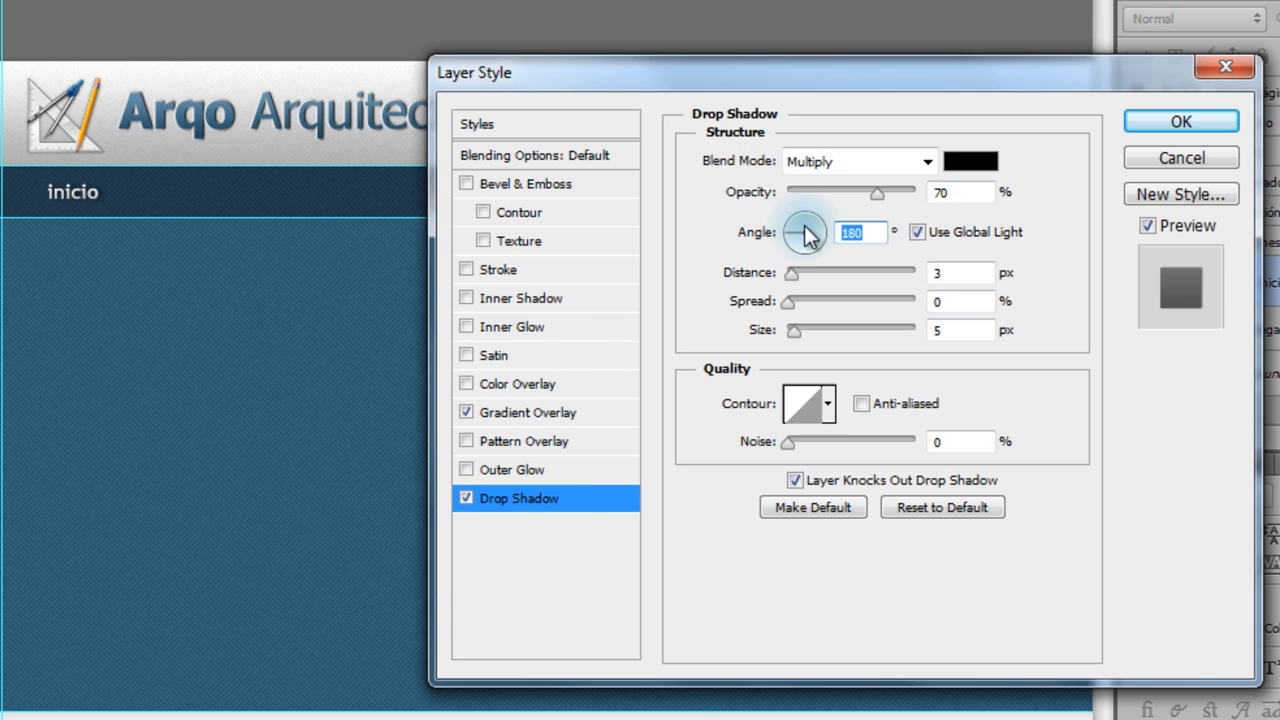
left_click(805, 212)
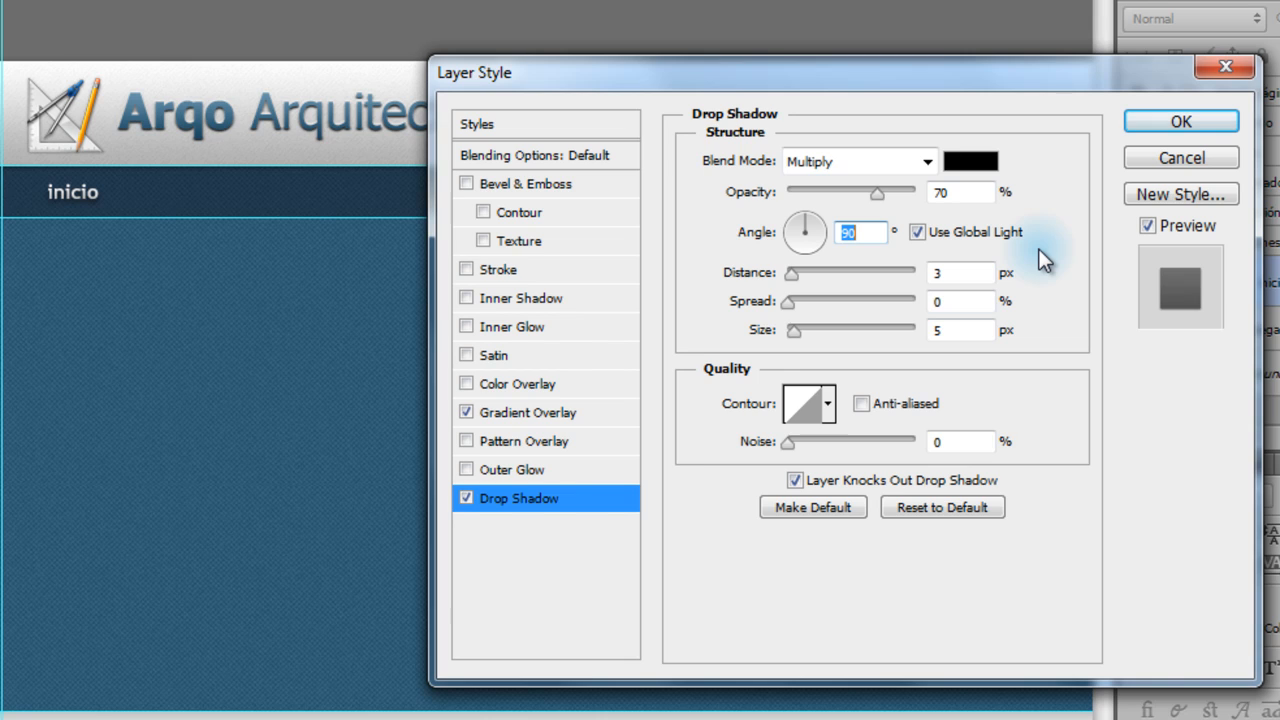
Try a 48° drop shadow angle with Use Global Light off, and restore the 90° angle and global light.
left_click(918, 233)
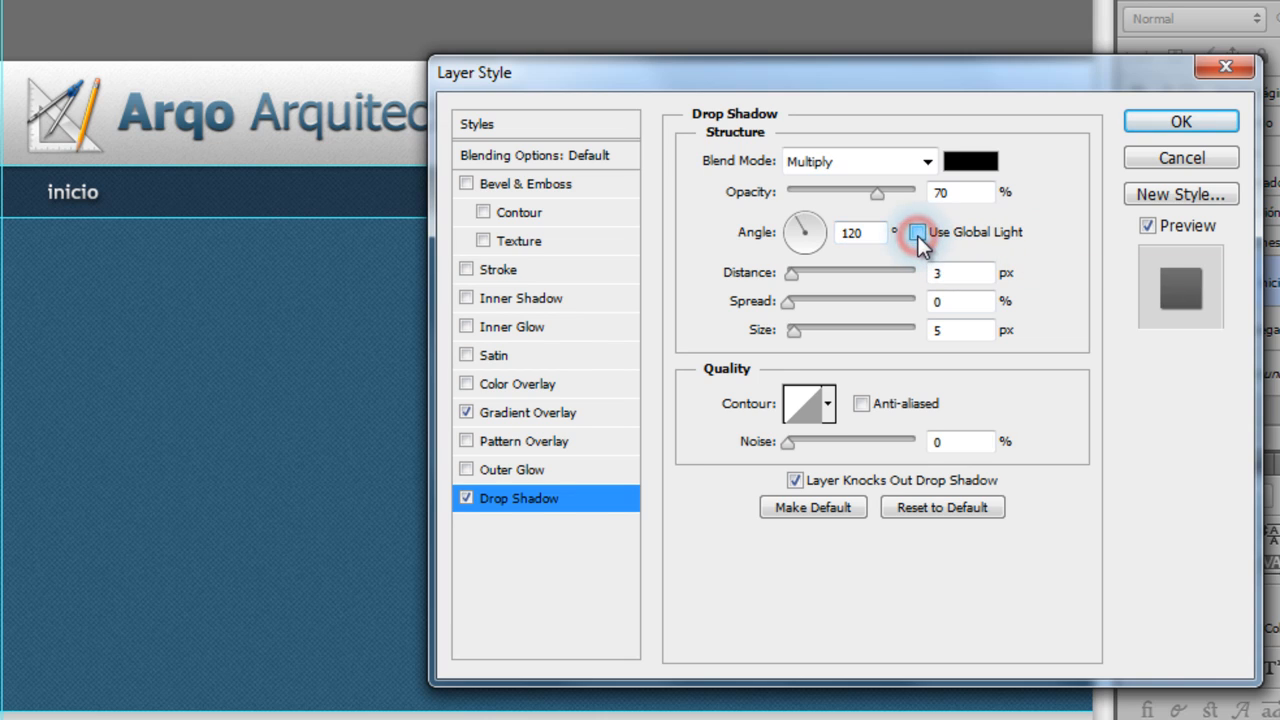
mouse_move(820, 238)
left_mouse_down()
mouse_move(789, 251)
mouse_move(777, 240)
mouse_move(817, 232)
left_mouse_up()
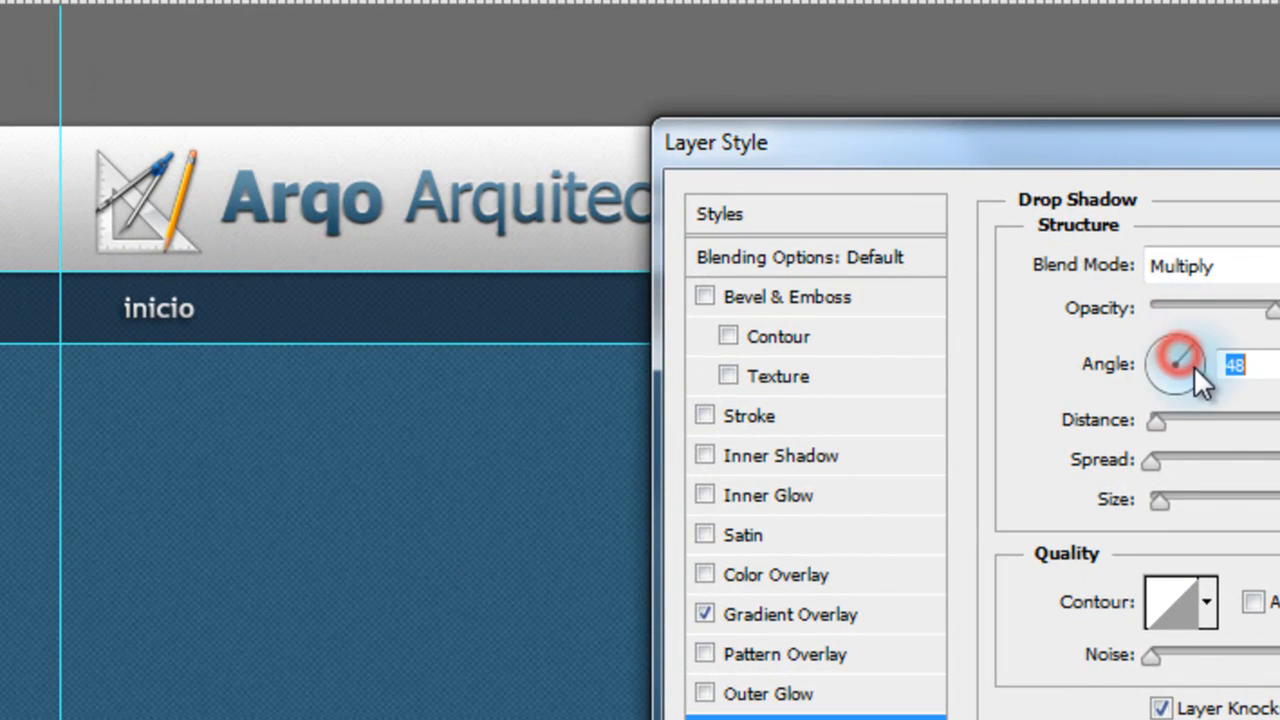
left_click_drag(1193, 365, 1174, 340)
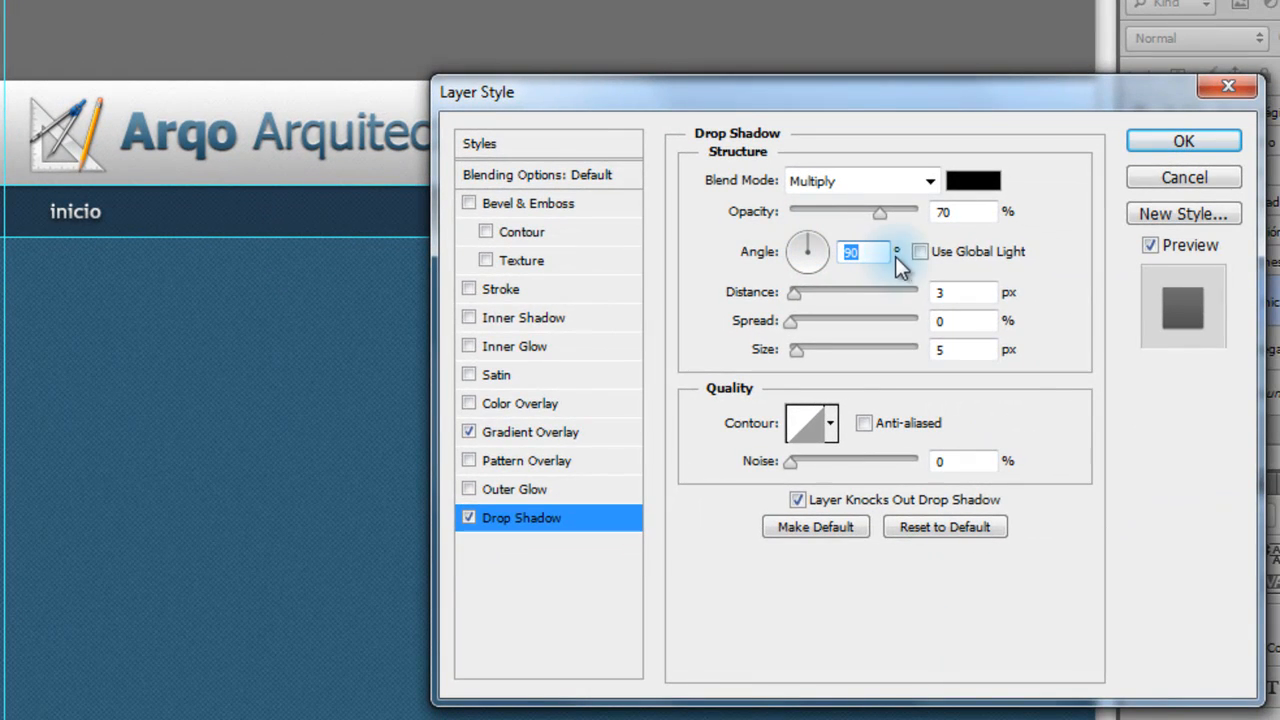
left_click(918, 252)
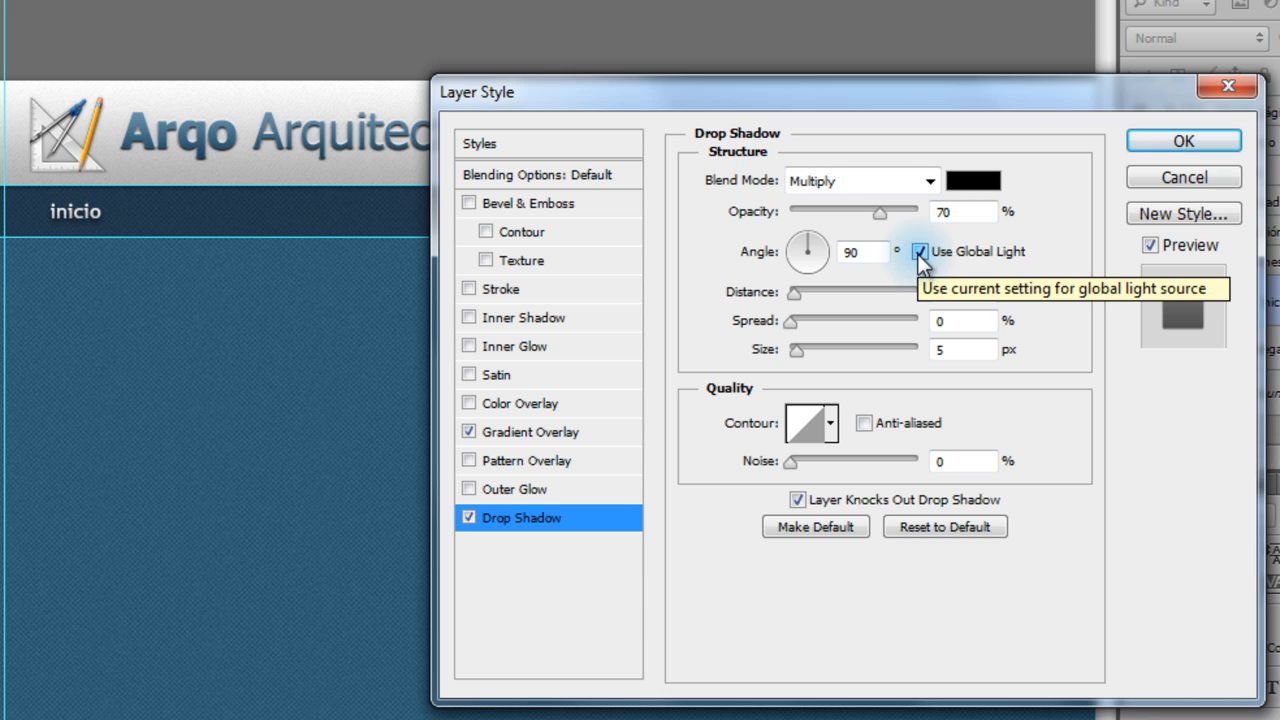
Apply the layer style to the "inicio" text and collapse the layer's effects list.
left_click(1193, 145)
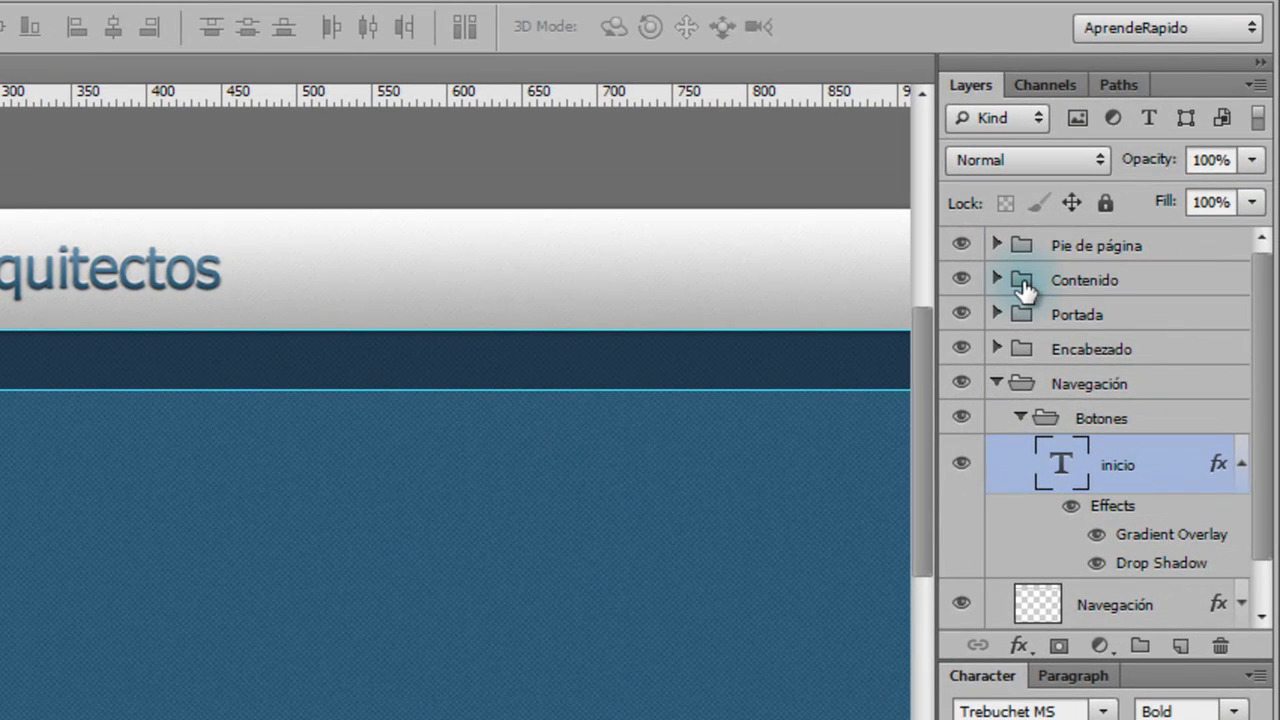
left_click(1240, 464)
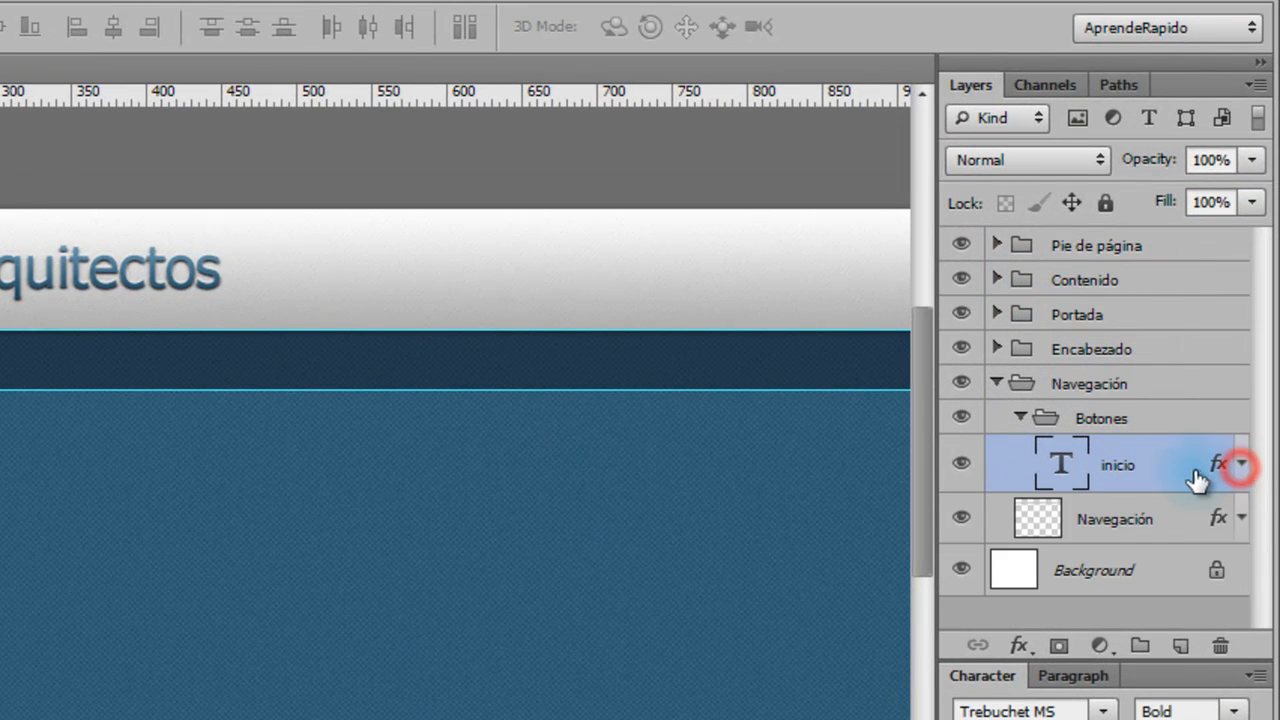
Duplicate the "inicio" text layer and place the copy about 95 px to the right of the original.
left_click_drag(1152, 474, 1187, 645)
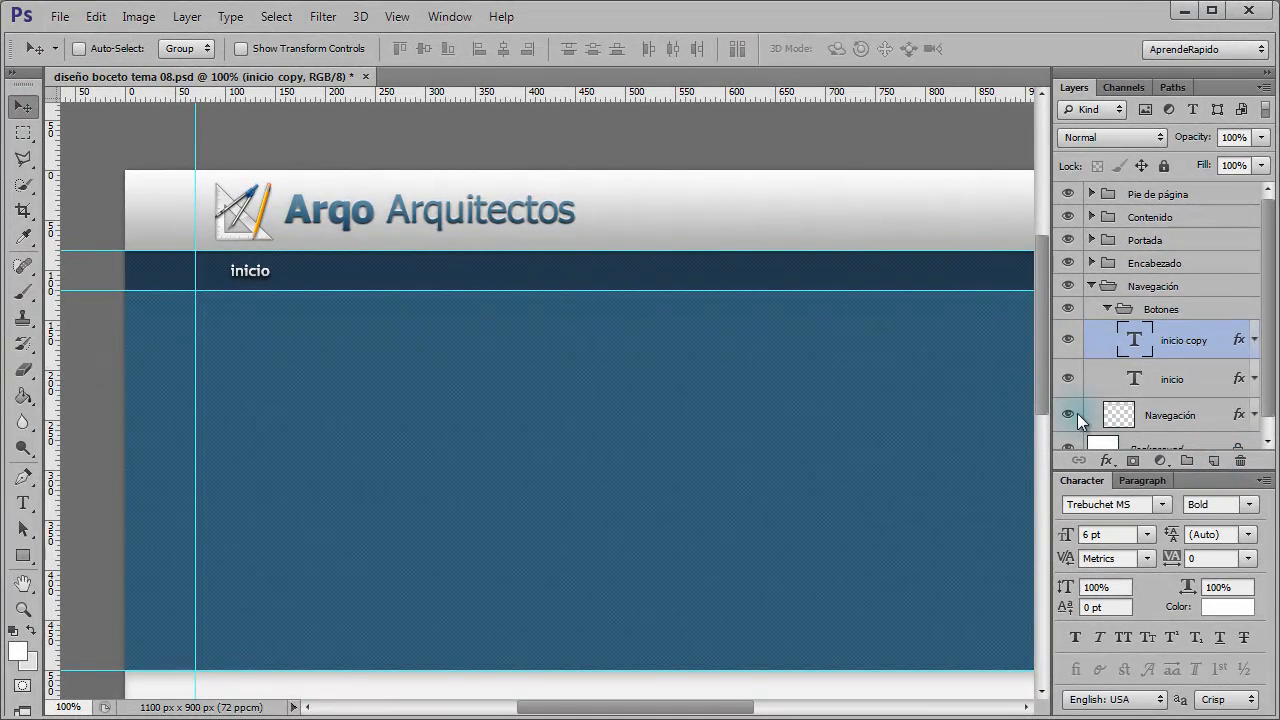
left_click(27, 108)
left_click_drag(290, 271, 386, 280)
Change the text of the copied "inicio" button to "nuestro despacho".
key("t")
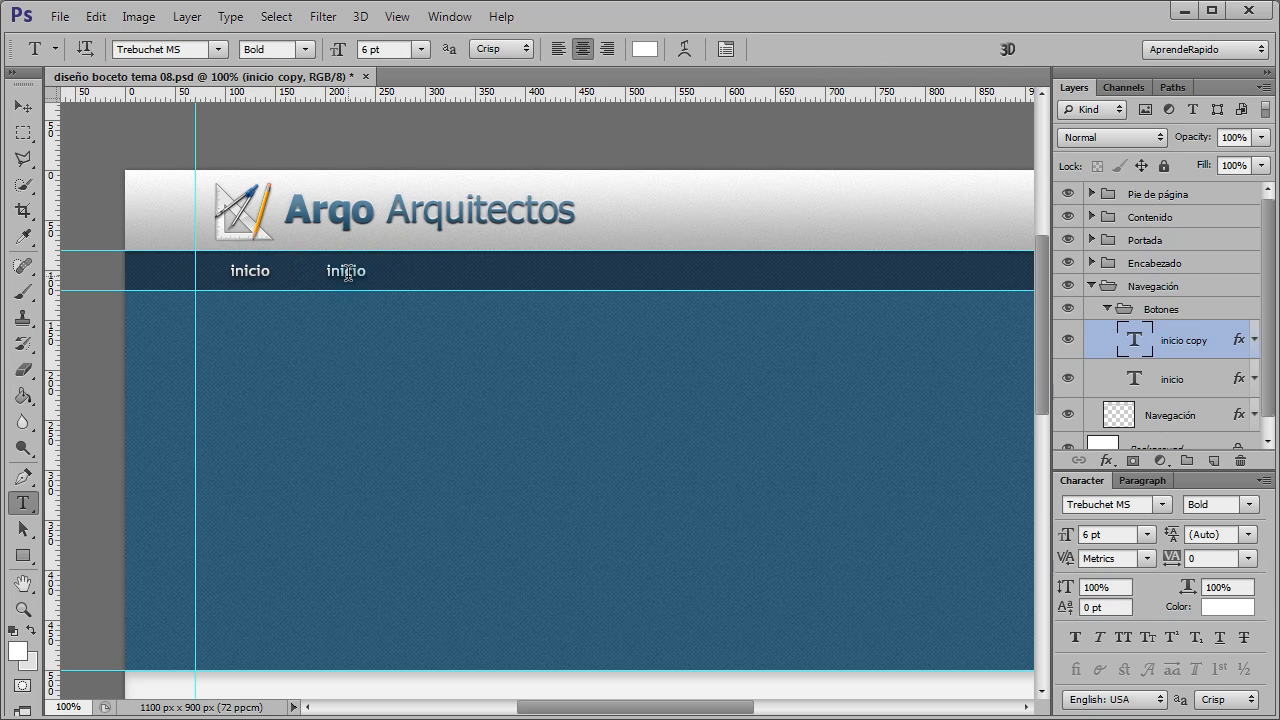
left_click(346, 272)
double_click(346, 272)
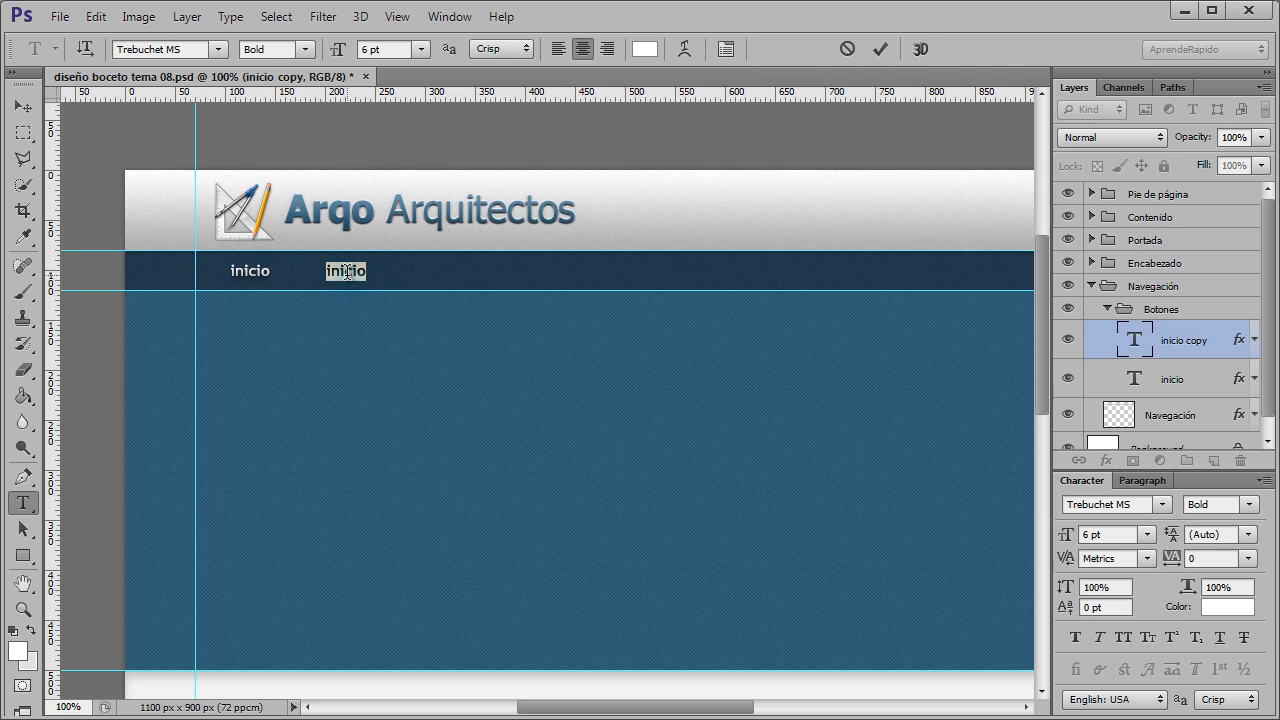
type("nuestro despacho")
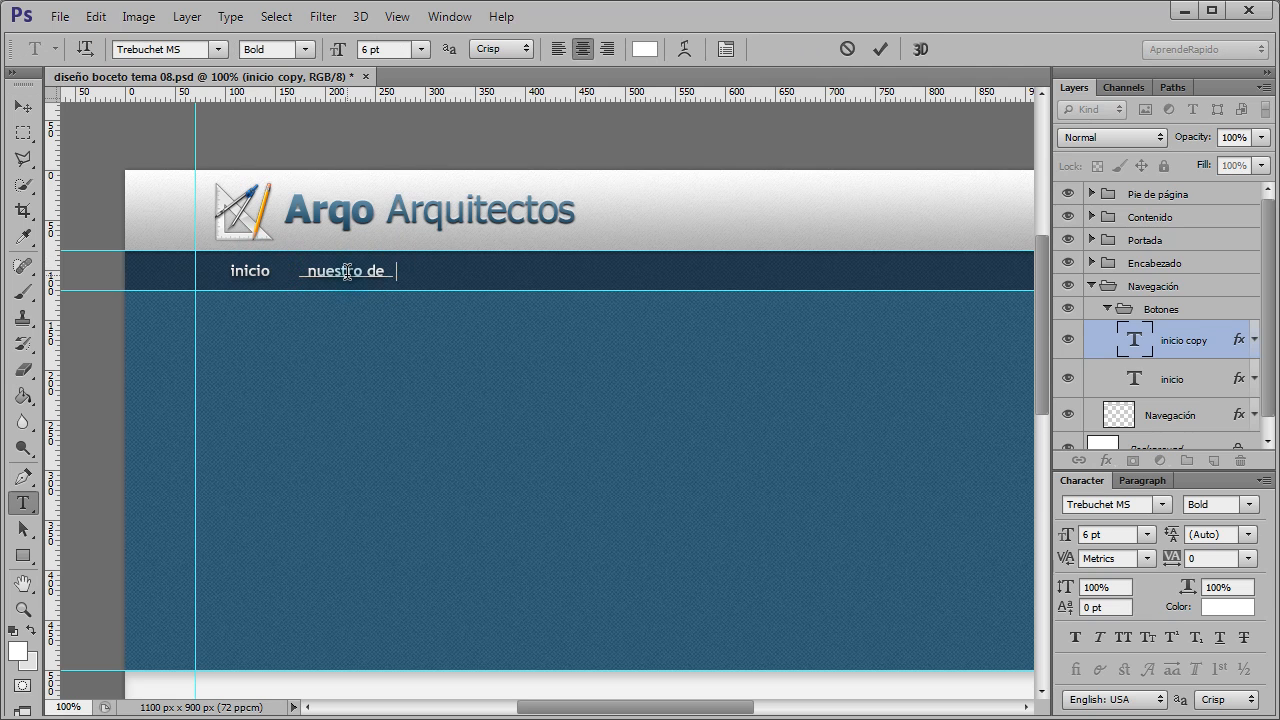
left_click(881, 48)
Duplicate the "nuestro despacho" text layer and place the copy about 165 px to the right of the original.
left_click_drag(1220, 338, 1213, 460)
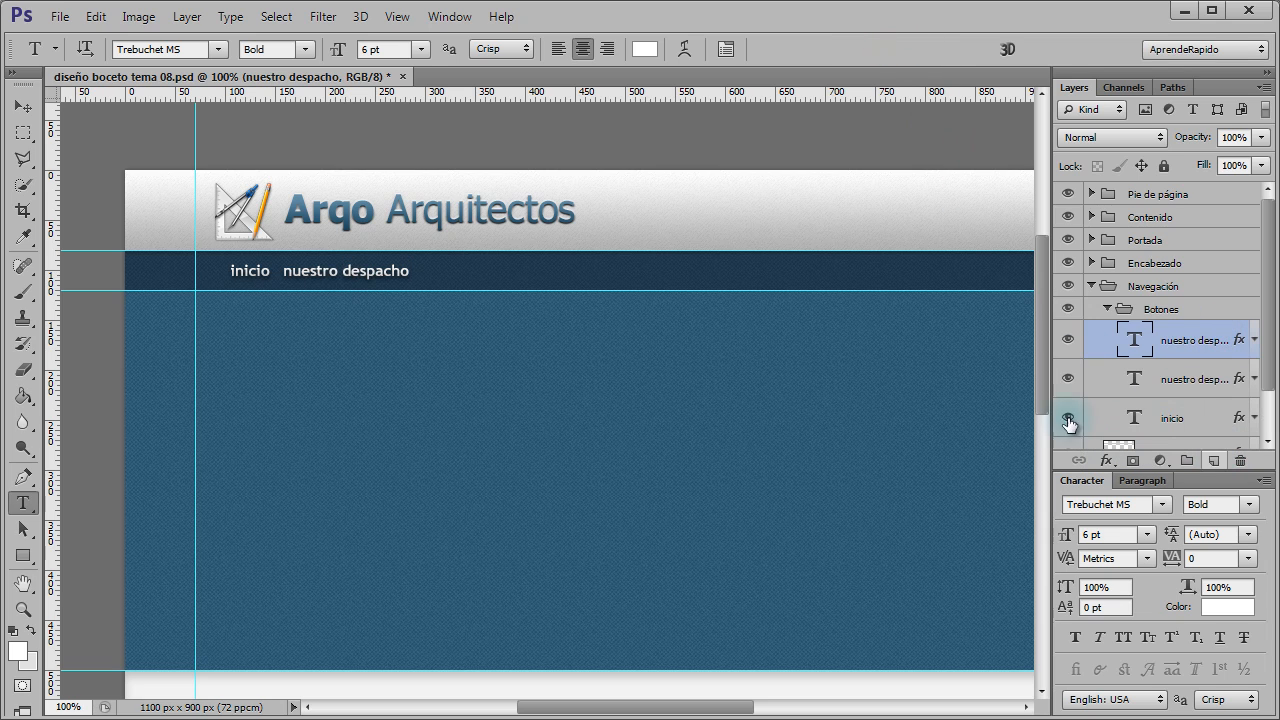
key("v")
left_click_drag(448, 268, 586, 277)
Replace the text of the "nuestro despacho" copy with "portafolio".
key("t")
left_click(563, 273)
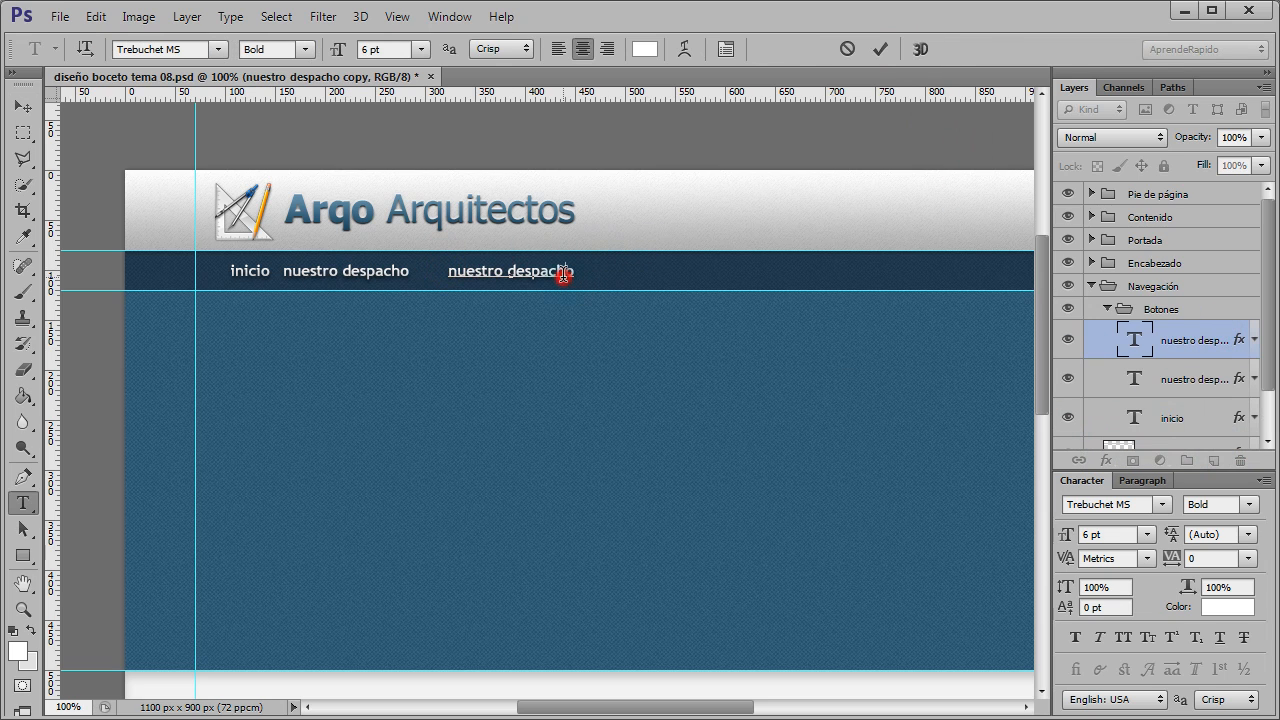
key("ctrl+a")
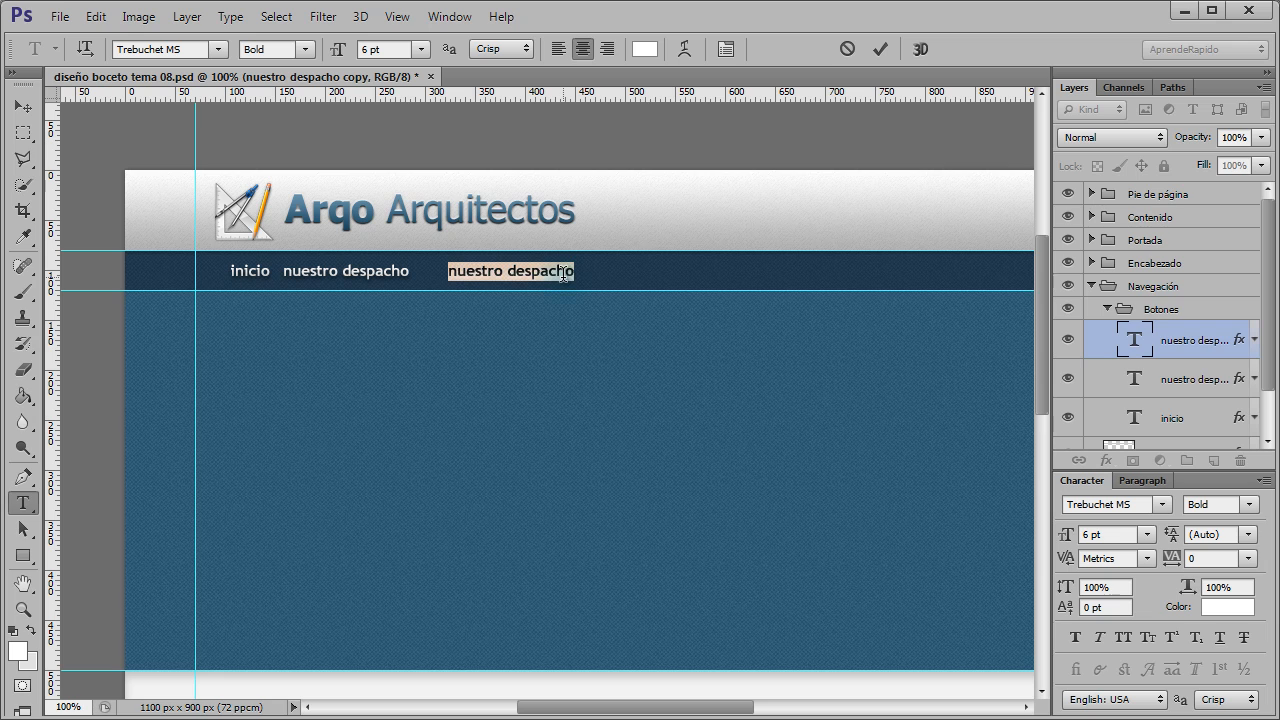
type("portafolio")
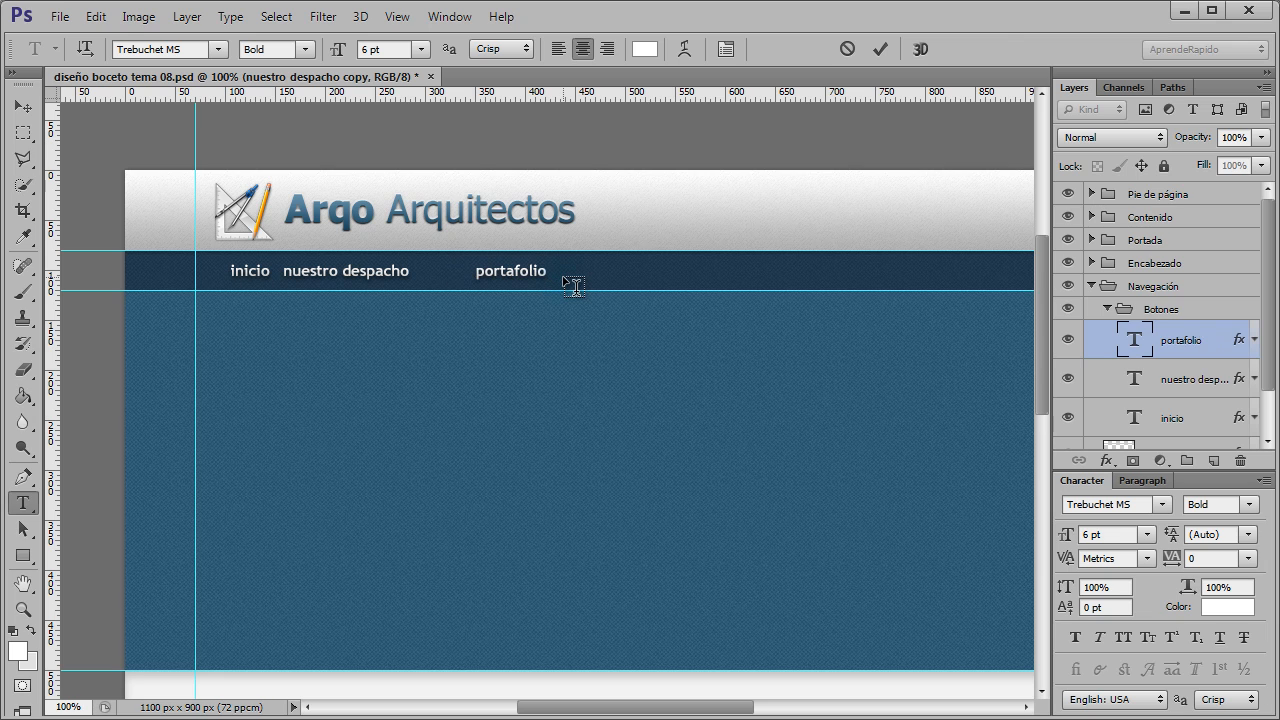
key("ctrl+Return")
Duplicate the "portafolio" text layer and place the copy about 100 px to the right of the original.
left_click_drag(1198, 340, 1214, 459)
key("v")
left_click_drag(512, 271, 615, 276)
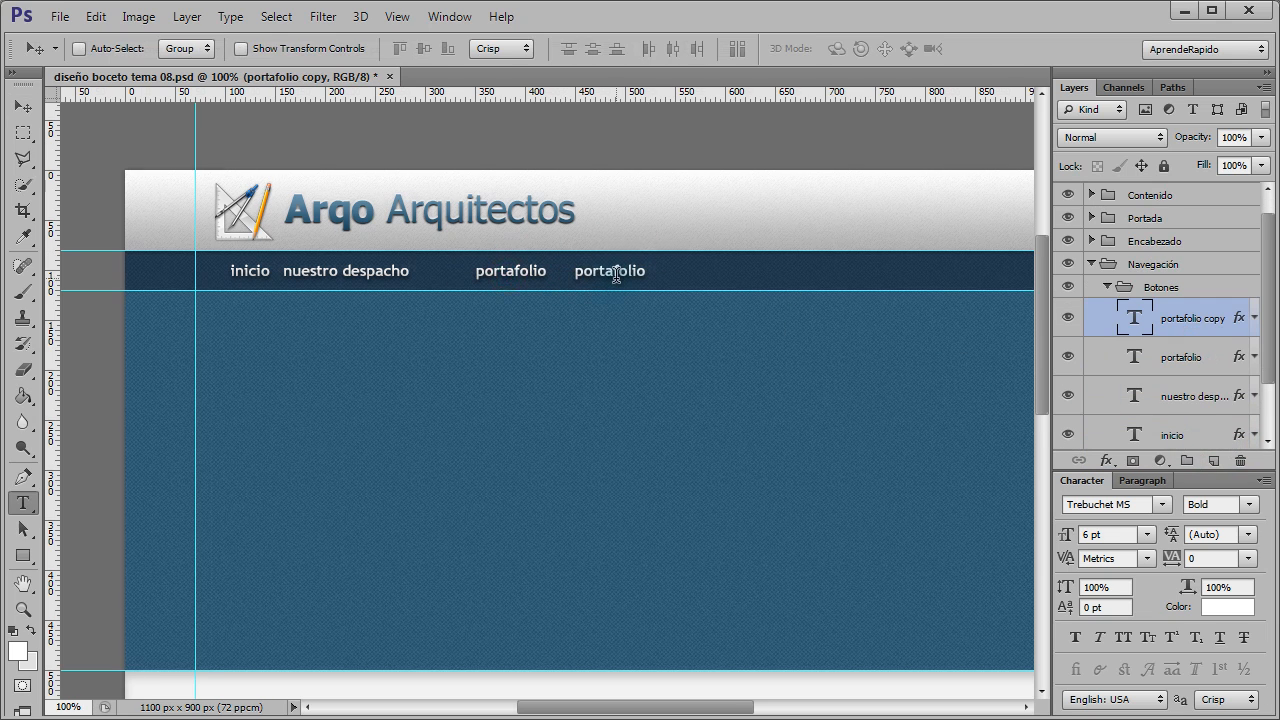
Replace the text of the "portafolio" copy with "noticias".
key("t")
double_click(624, 268)
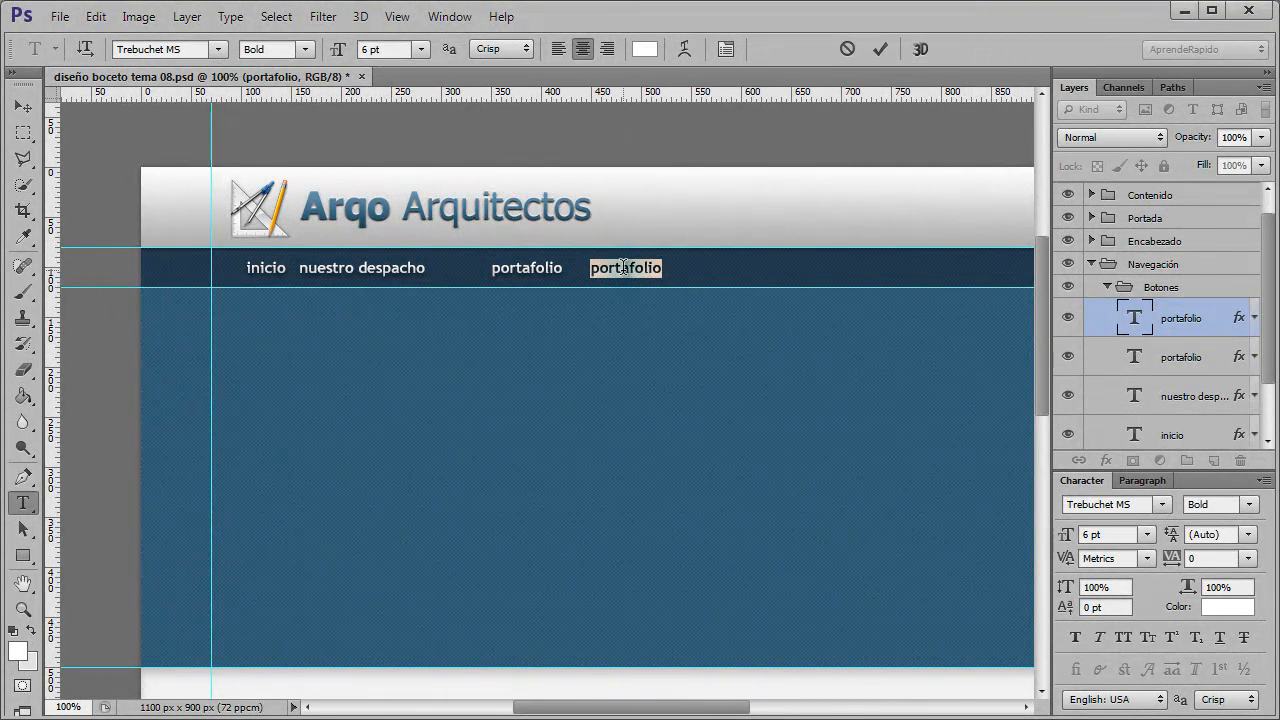
type("co")
type("ticias")
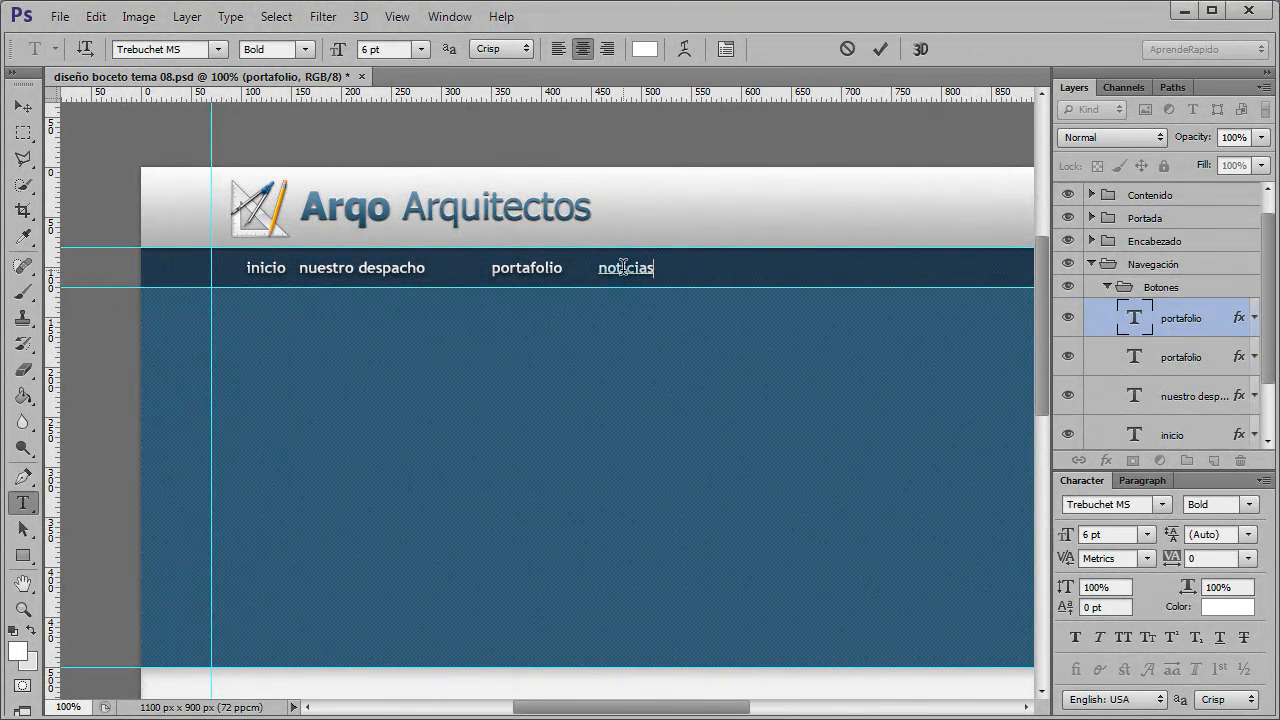
key("ctrl+Return")
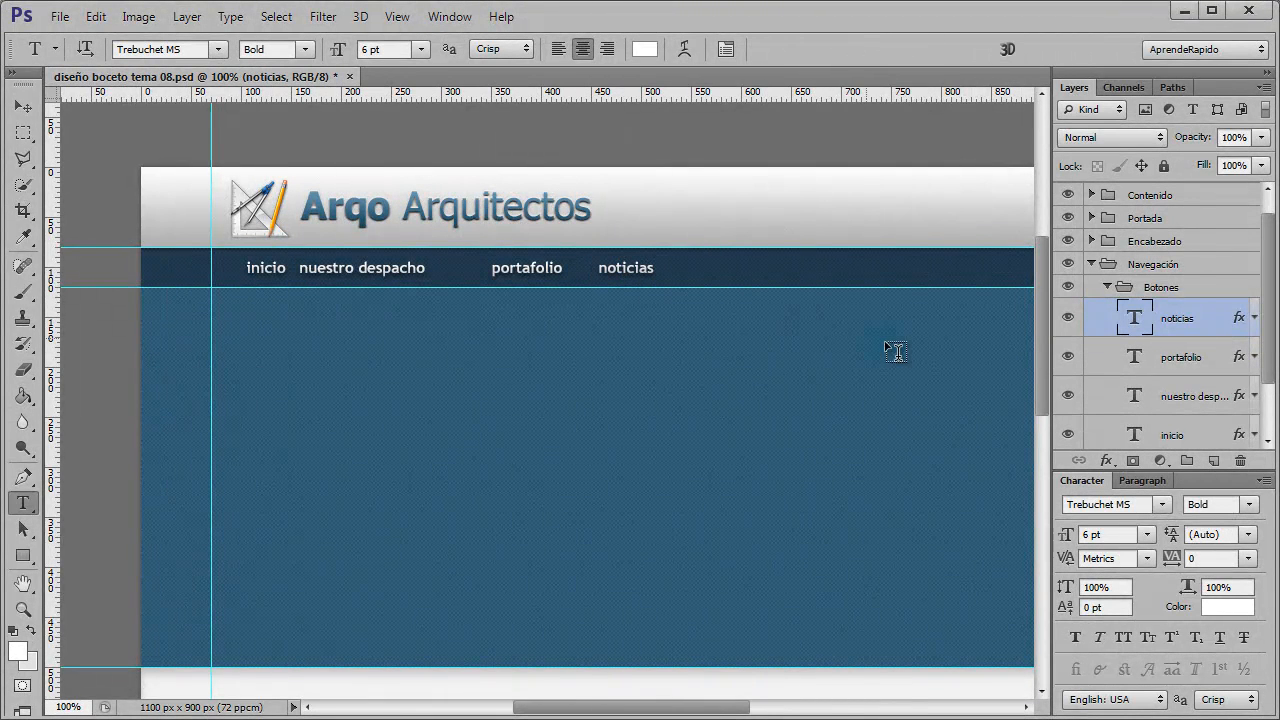
Duplicate the "noticias" text layer and place the copy about 90 px to the right of the original.
left_click_drag(1208, 320, 1213, 460)
key("v")
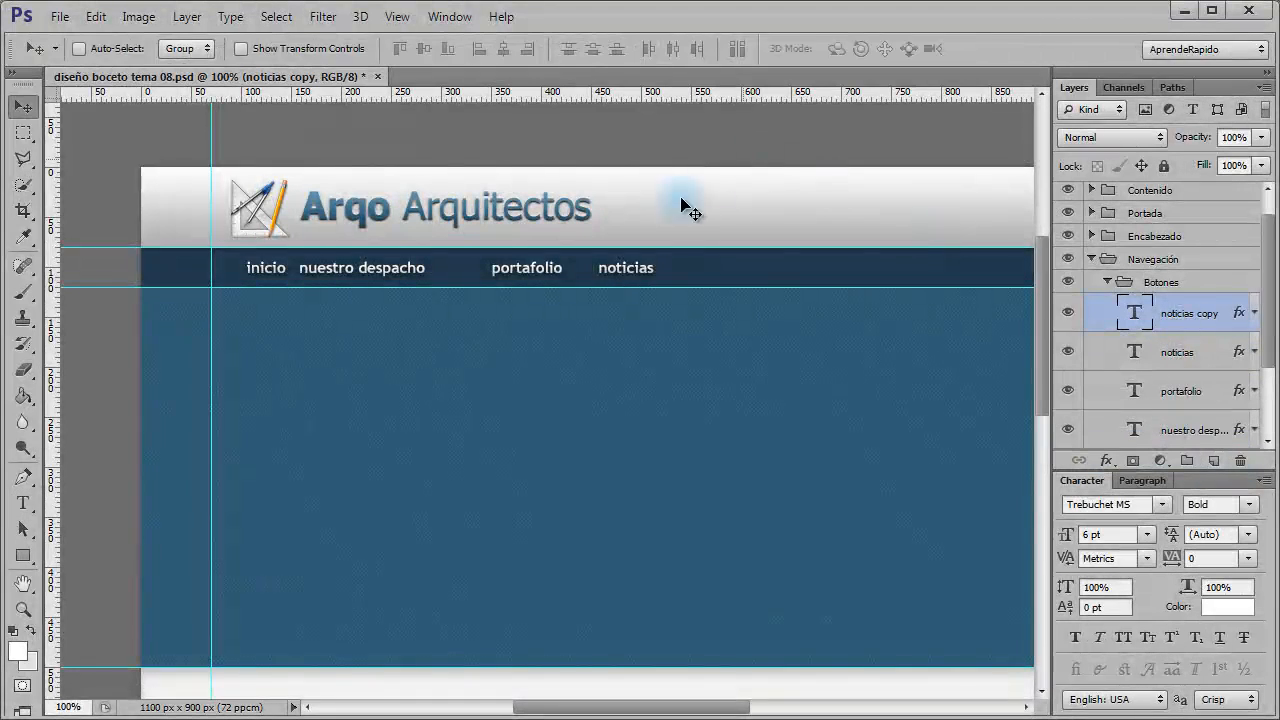
left_click_drag(625, 268, 733, 287)
Replace the text of the "noticias" copy with "contacto".
key("t")
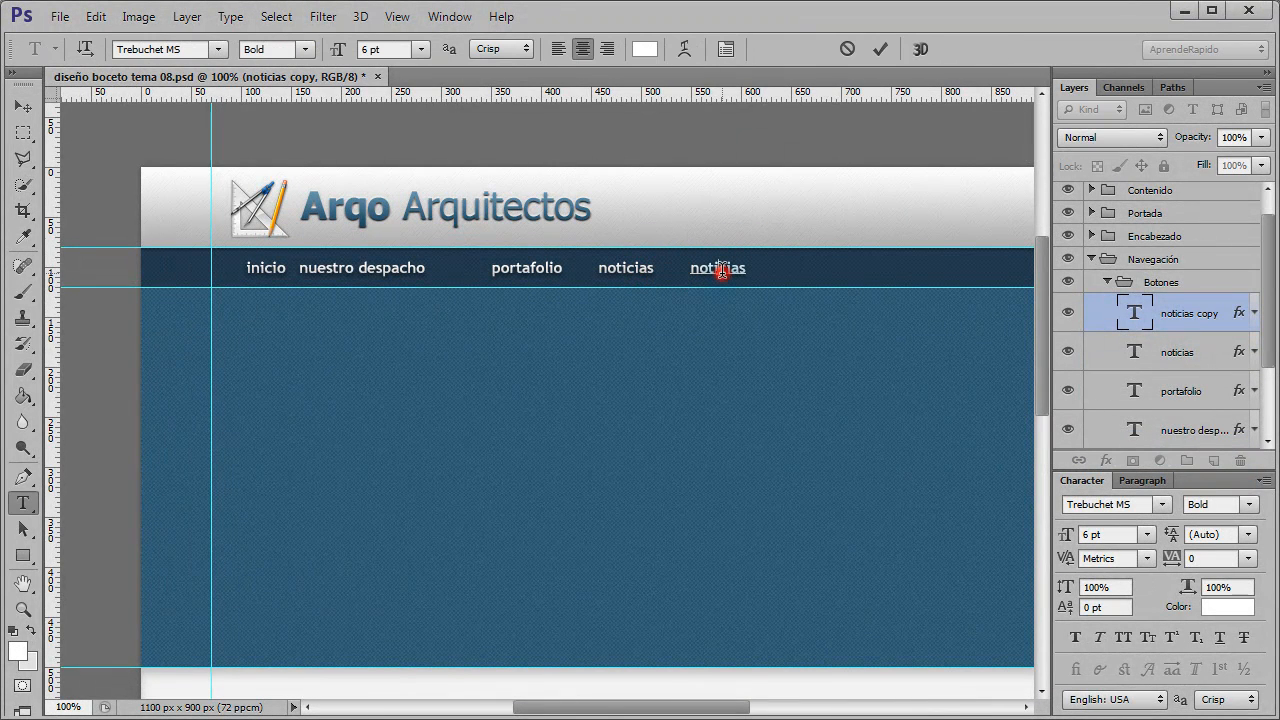
double_click(718, 268)
type("contacto")
key("ctrl+Return")
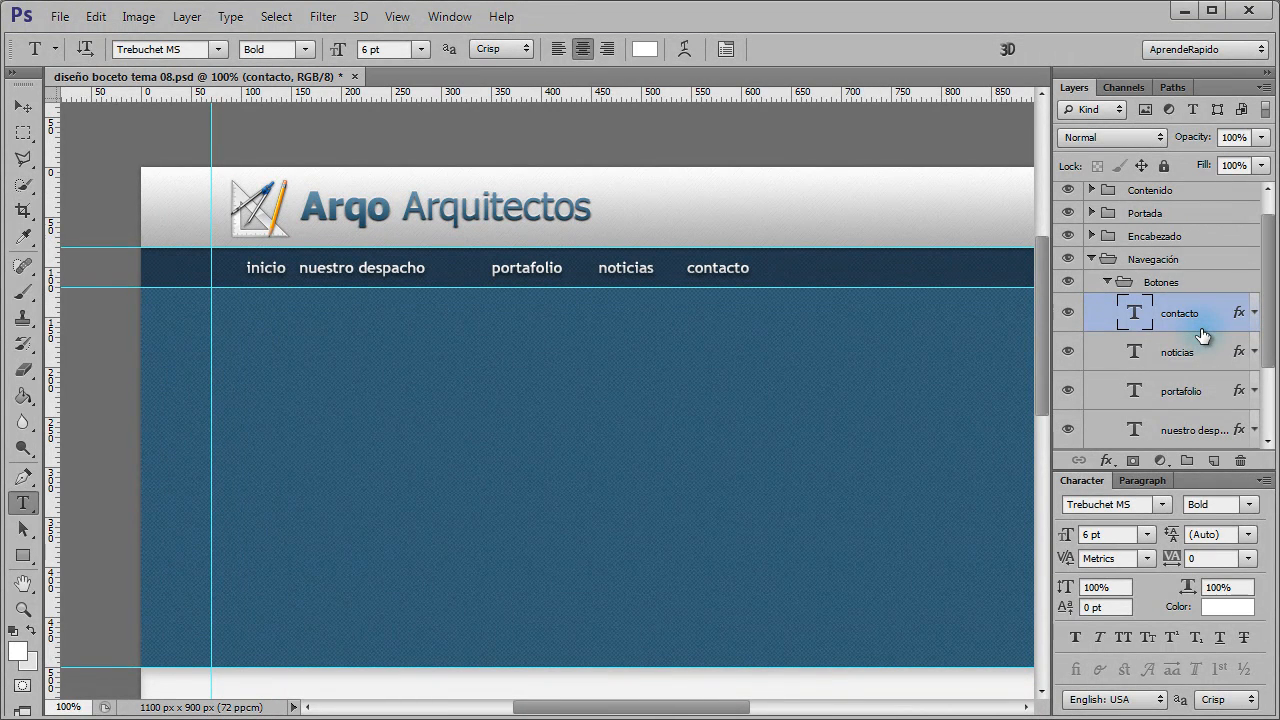
Select the "inicio" text layer and turn on the display of Smart Guides.
scroll(1268, 355, "down", 3)
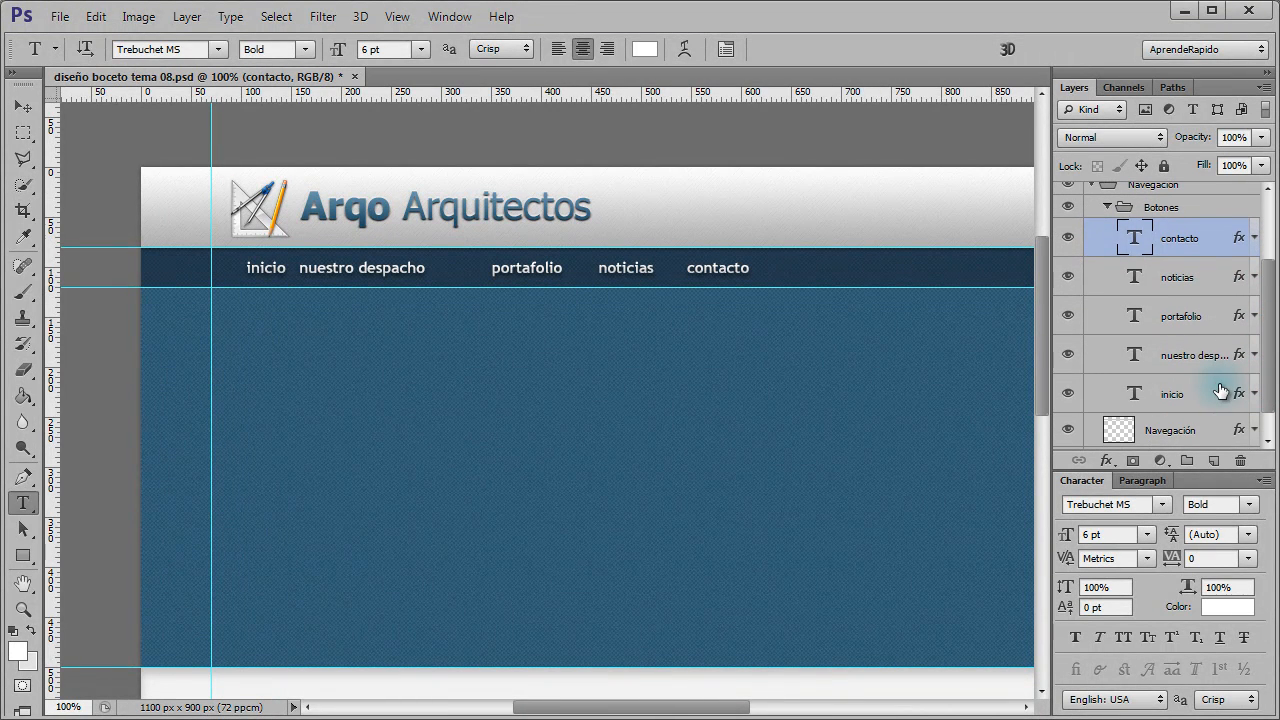
left_click(1221, 391)
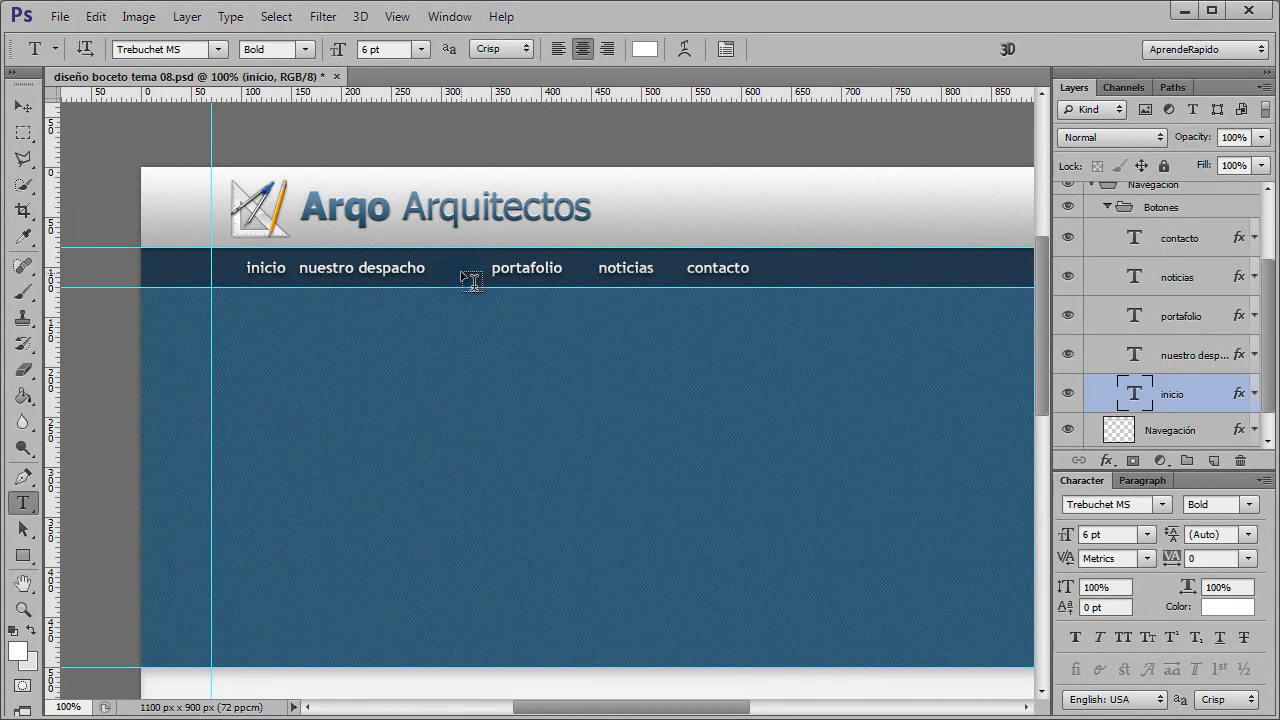
left_click(399, 18)
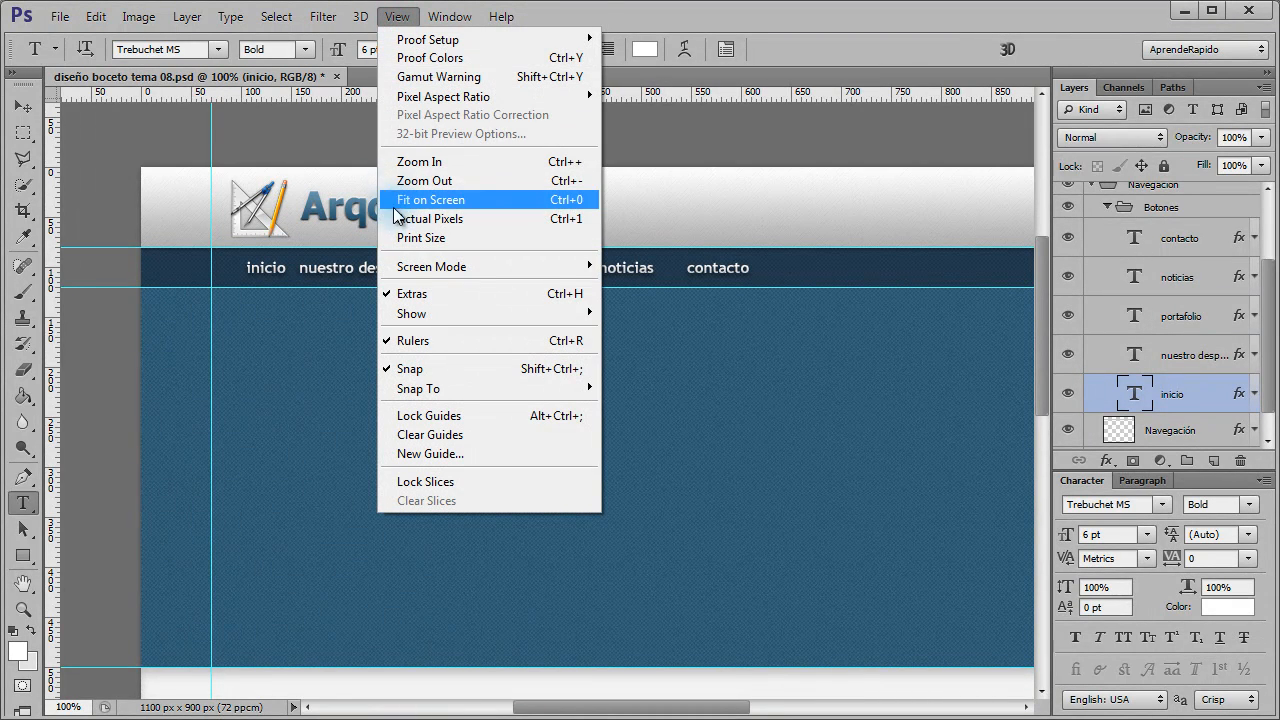
mouse_move(427, 316)
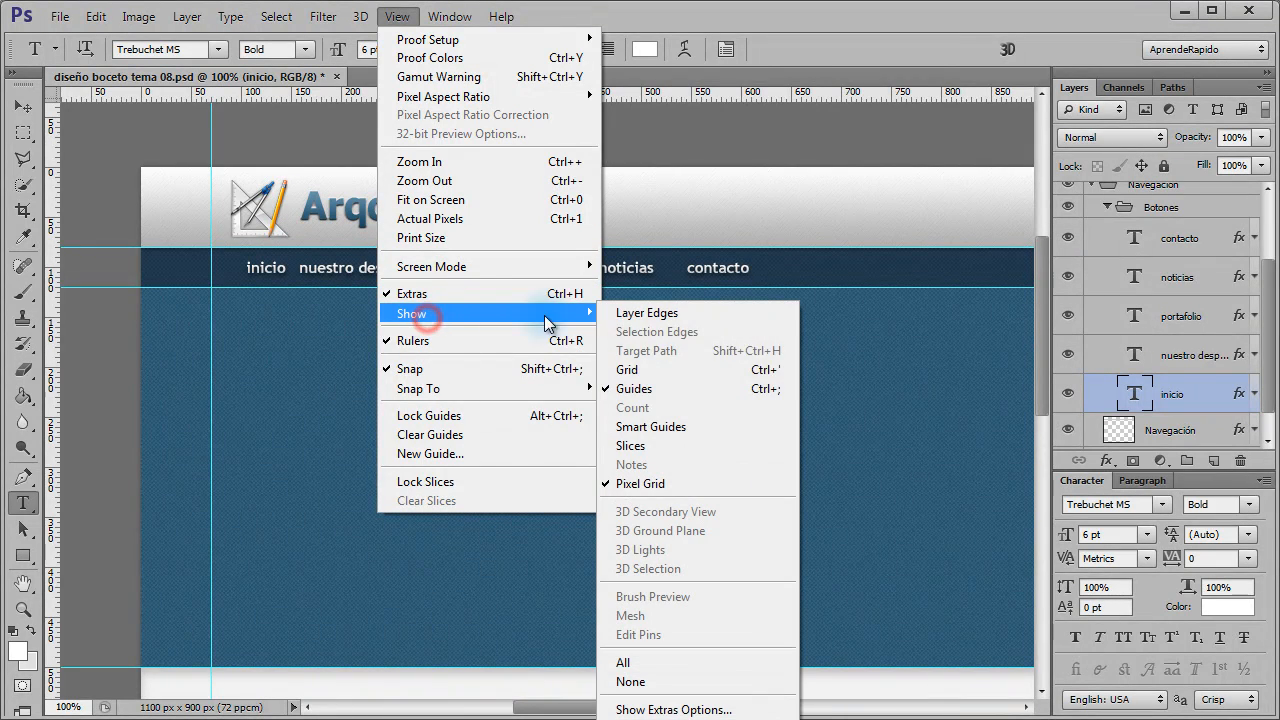
left_click(665, 422)
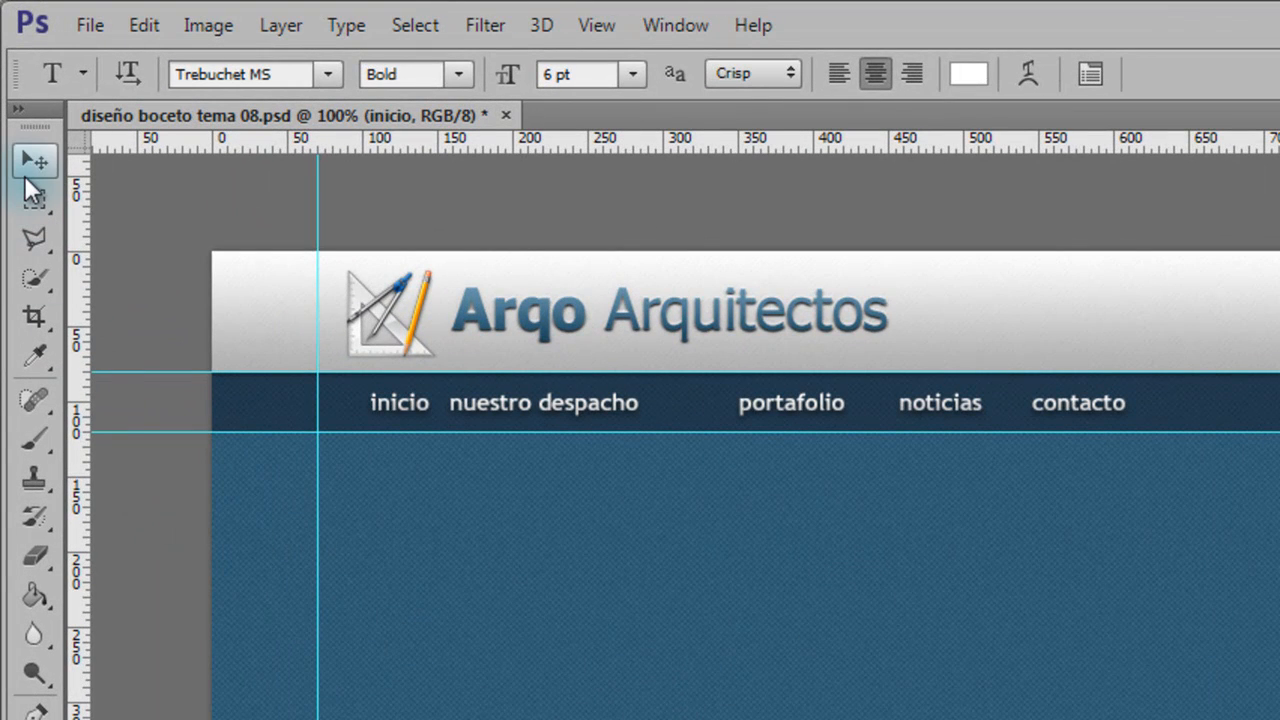
Move the "inicio" text 15 px to the left, aligning its left edge with the logo and keeping its baseline level with the other buttons.
left_click(28, 166)
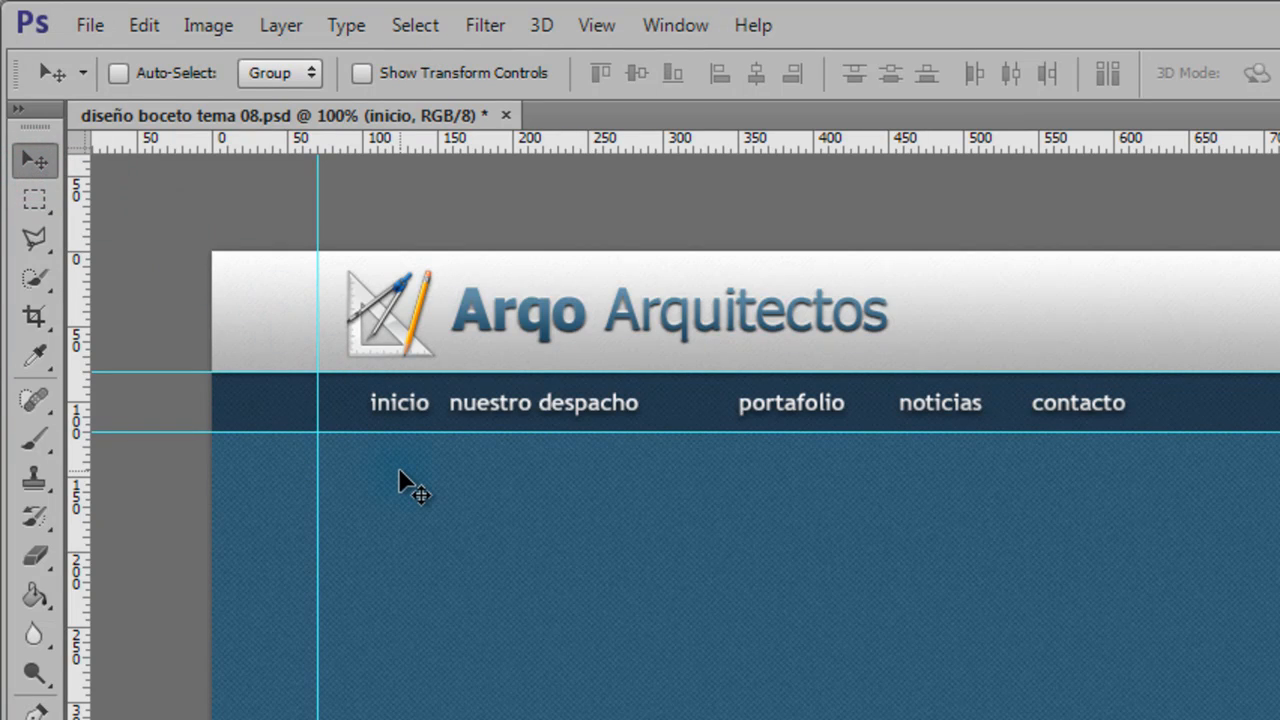
mouse_move(398, 467)
left_mouse_down()
mouse_move(300, 470)
mouse_move(474, 478)
mouse_move(306, 477)
mouse_move(382, 468)
mouse_move(347, 476)
mouse_move(374, 475)
left_mouse_up()
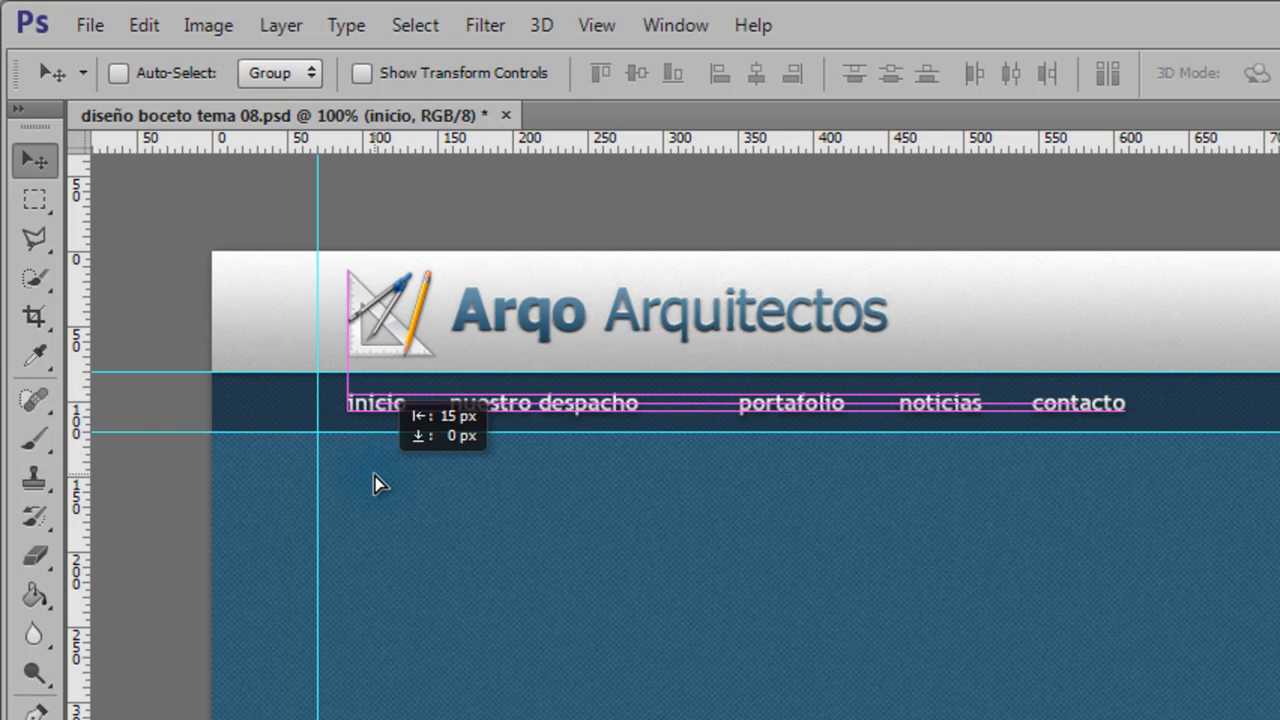
mouse_move(374, 475)
left_mouse_down()
mouse_move(415, 477)
mouse_move(379, 482)
left_mouse_up()
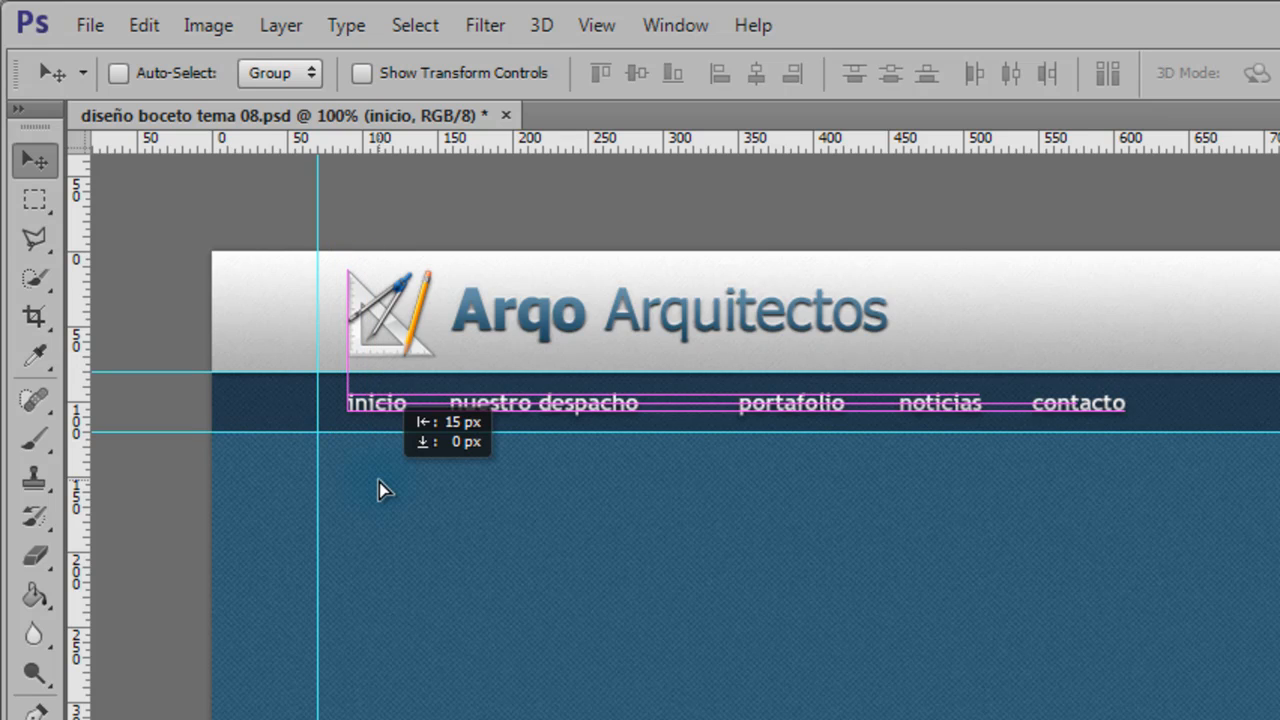
left_click_drag(379, 482, 379, 483)
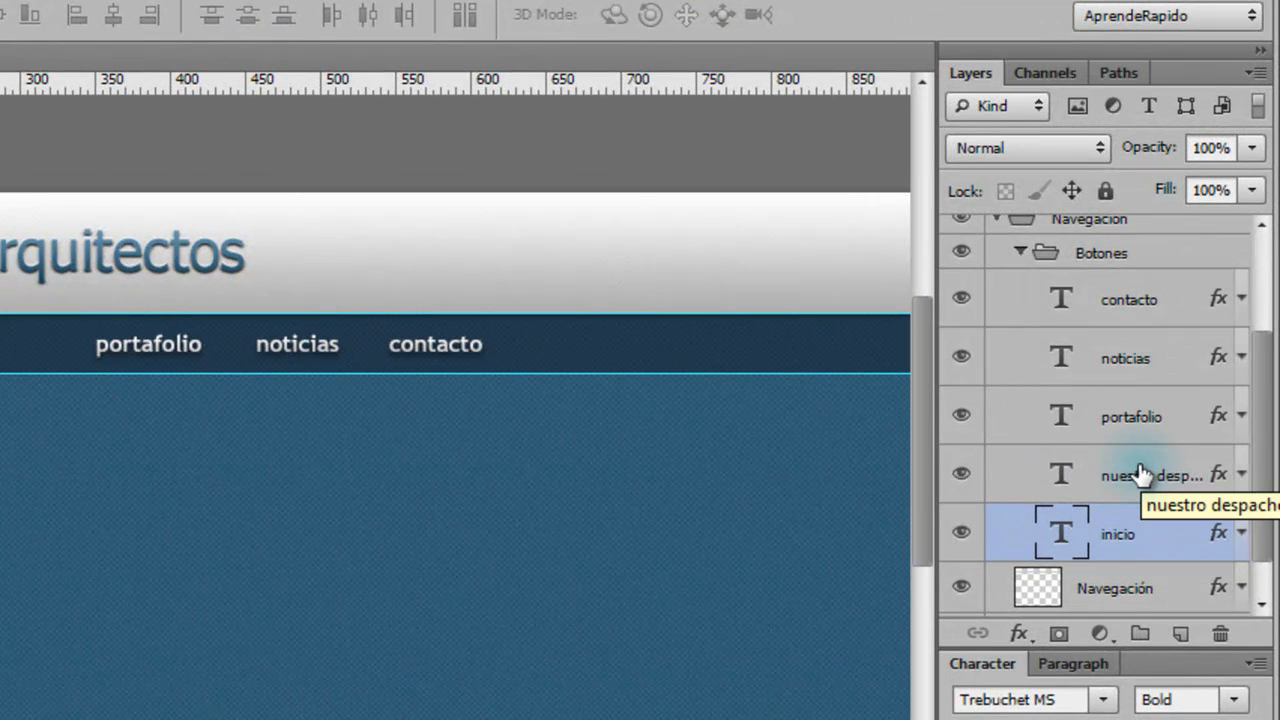
Nudge the "nuestro despacho" text against the end of "inicio", and shift it 30 px right to set the gap between them.
left_click(1141, 474)
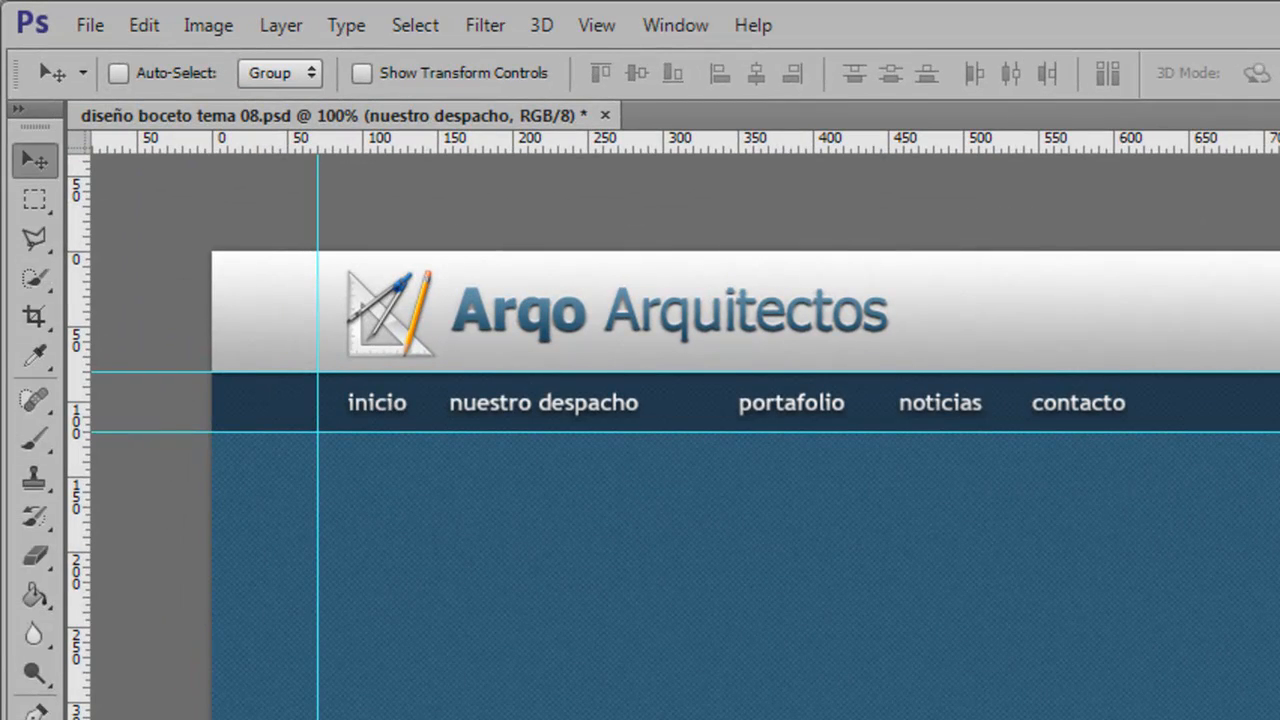
key("Left")
key("Left")
key("Left")
key("Left")
key("Left")
key("Left")
key("Left")
key("Left")
key("Left")
key("Left")
key("Left")
key("Left")
key("Left")
key("Left")
key("Left")
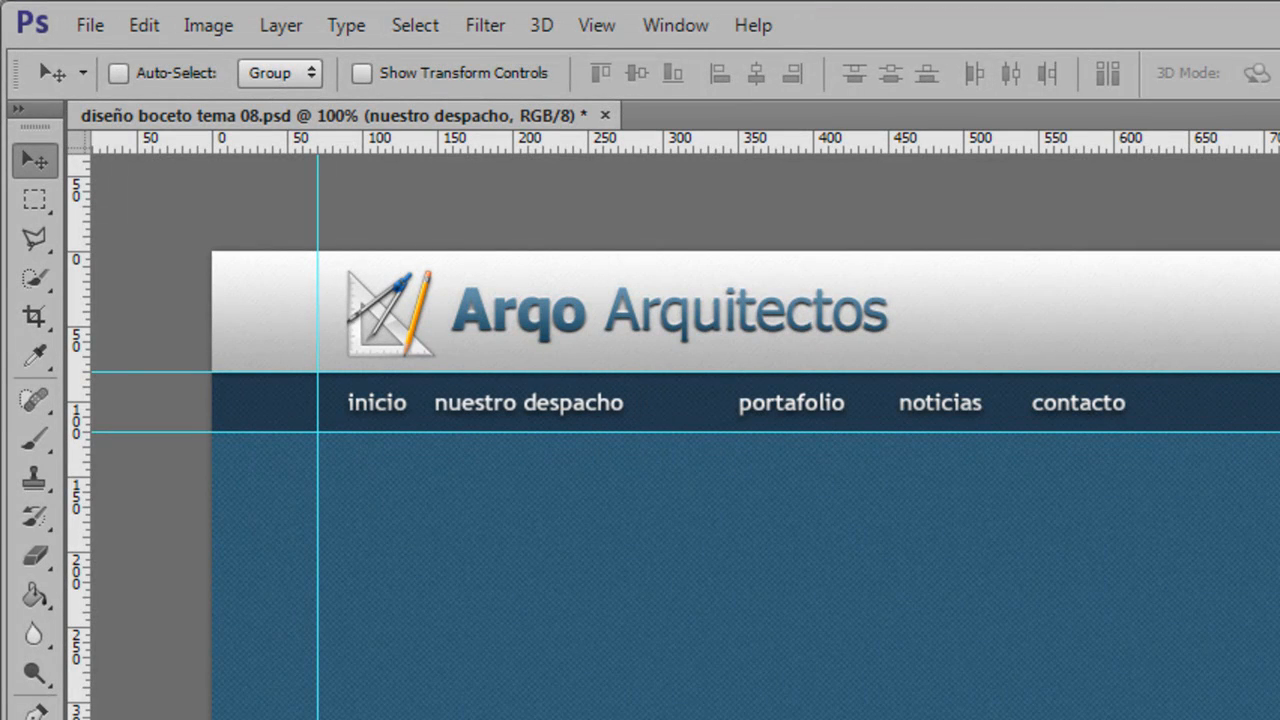
key("Left")
key("Left")
key("Left")
key("Left")
key("Left")
key("Left")
key("Left")
key("Left")
key("Left")
key("Left")
key("Left")
key("Left")
key("Left")
key("Left")
key("Left")
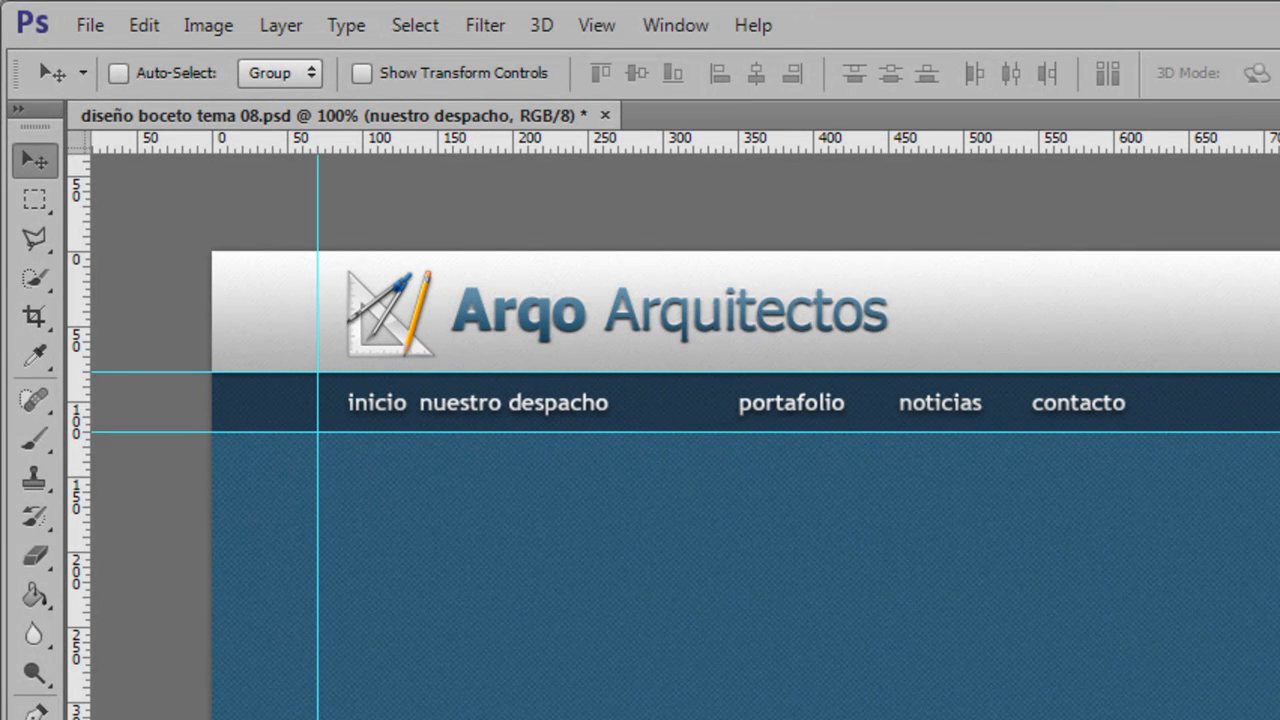
key("Left")
key("Left")
key("Left")
key("Left")
key("Left")
key("Left")
key("Left")
key("Left")
key("Left")
key("Left")
key("Left")
key("Left")
key("Left")
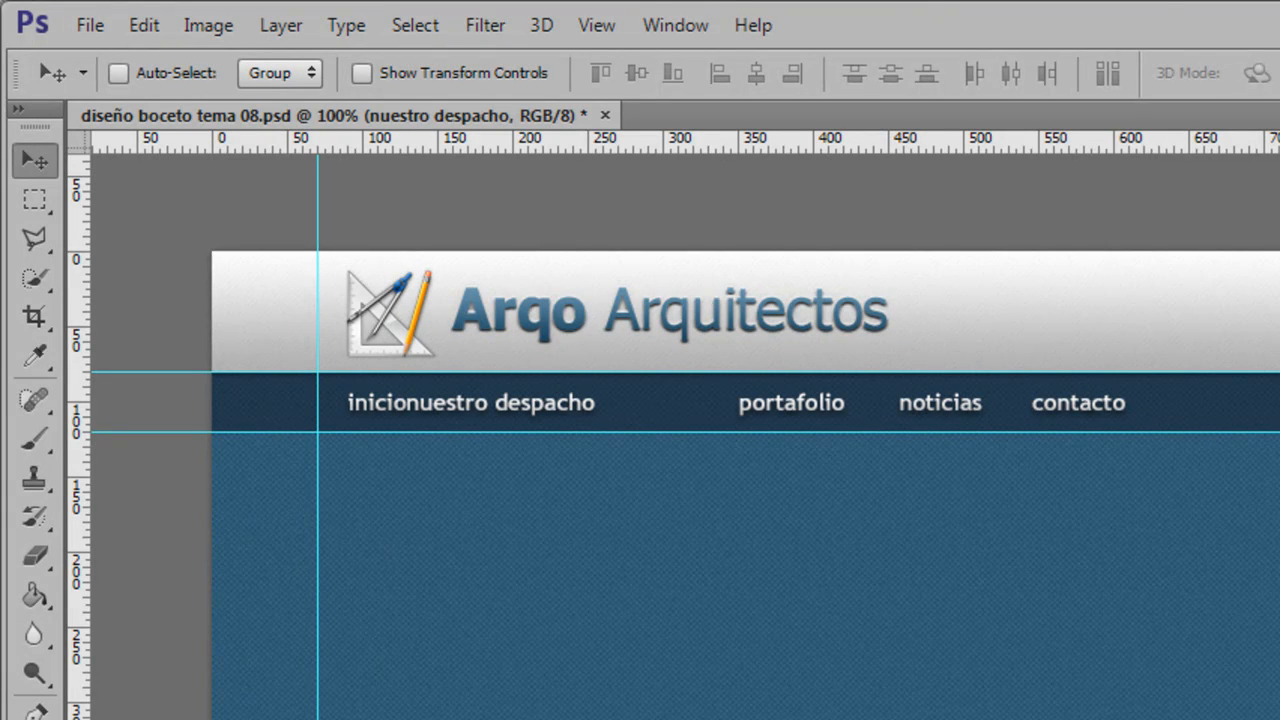
key("shift+Right")
key("shift+Right")
key("shift+Right")
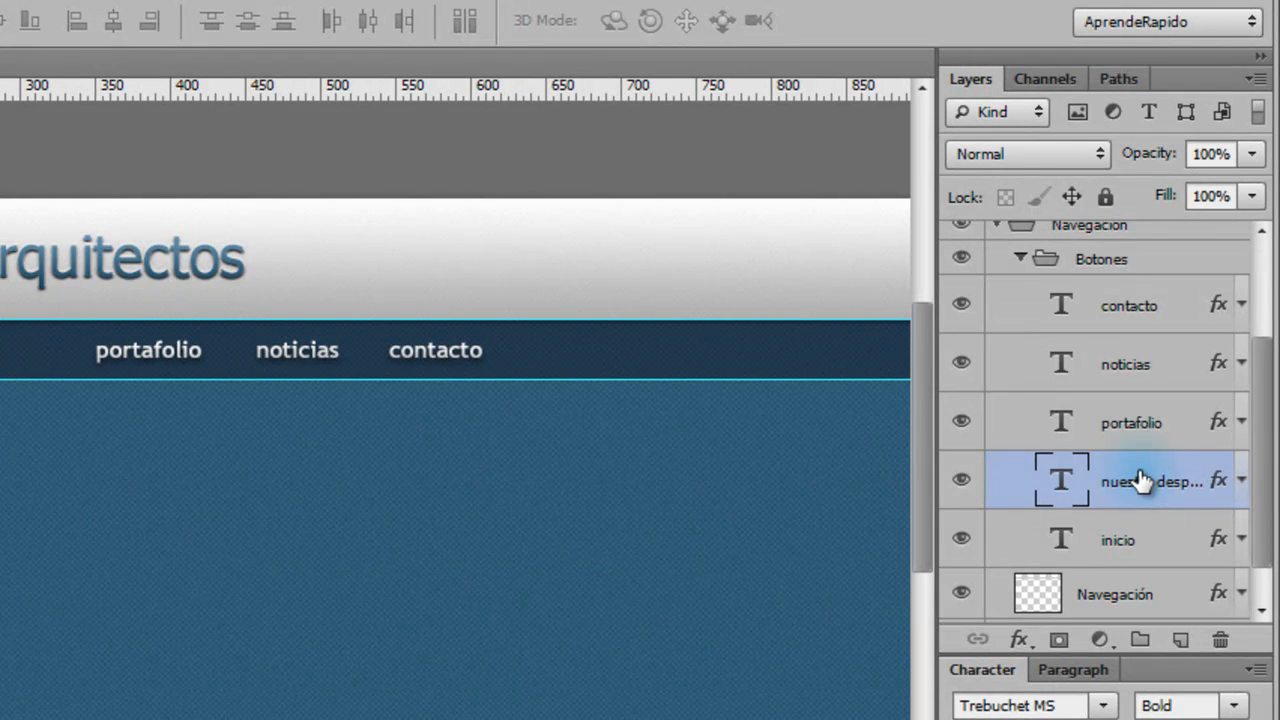
Nudge the "portafolio" text against the end of "nuestro despacho", and shift it 30 px right to set the same gap.
left_click(1143, 423)
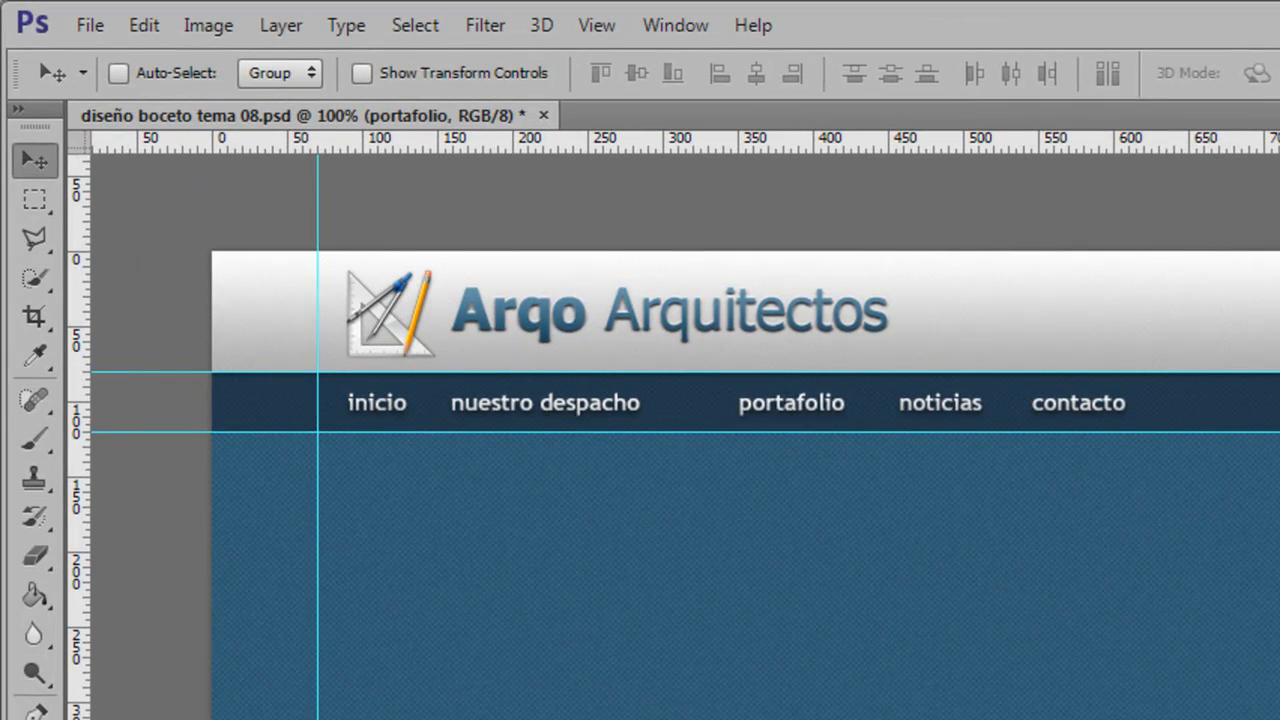
key("shift+Left")
key("shift+Left")
key("shift+Left")
key("shift+Left")
key("shift+Left")
key("shift+Left")
key("shift+Left")
key("shift+Left")
key("shift+Left")
key("shift+Right")
key("Left")
key("Left")
key("Left")
key("Left")
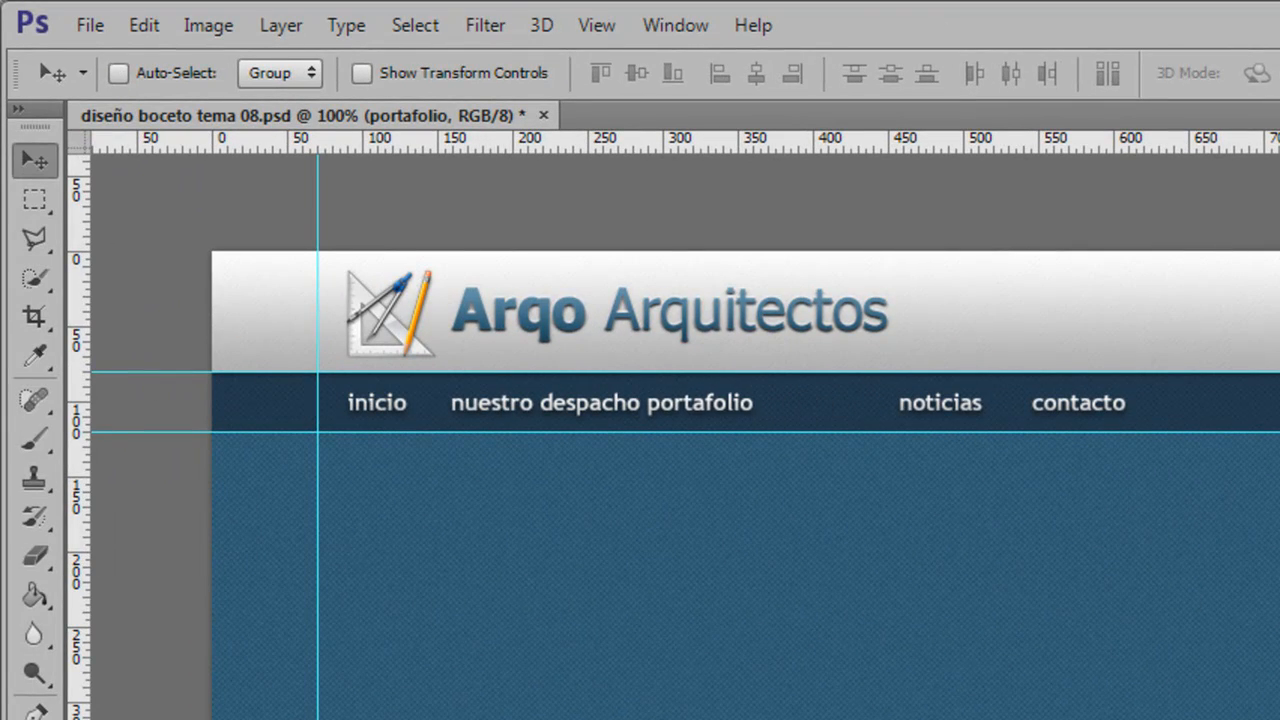
key("Left")
key("Left")
key("shift+Right")
key("shift+Right")
key("shift+Right")
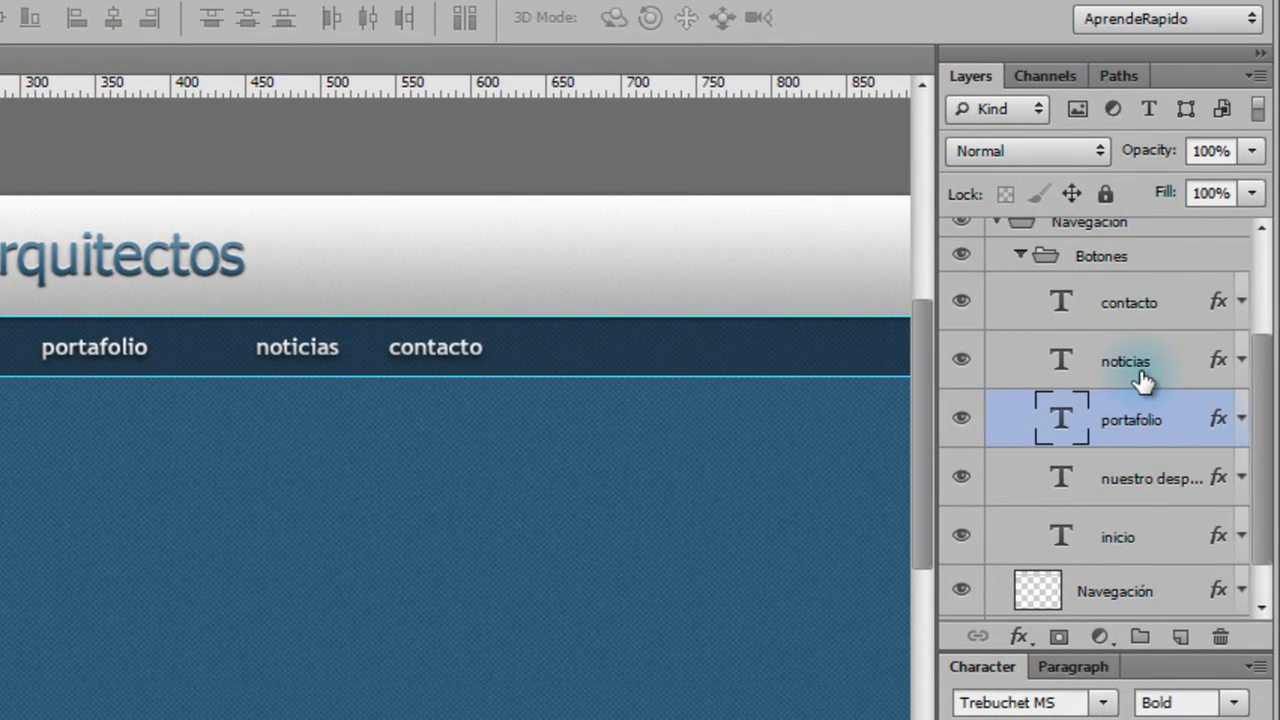
Nudge the "noticias" text against the end of "portafolio", and shift it right to leave a 30 px gap.
left_click(1137, 372)
key("shift+Left")
key("shift+Left")
key("shift+Left")
key("shift+Left")
key("shift+Left")
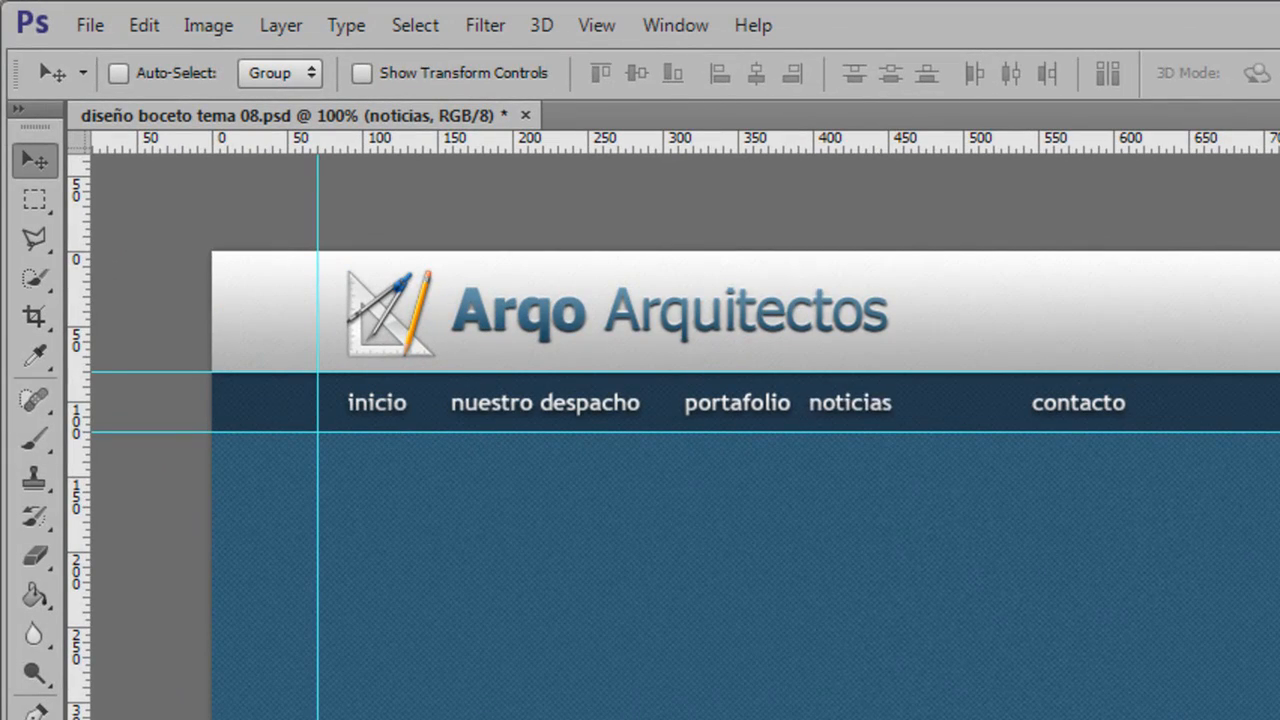
key("shift+Left")
key("Left")
key("Left")
key("Left")
key("shift+Right")
key("shift+Right")
key("shift+Right")
key("shift+Right")
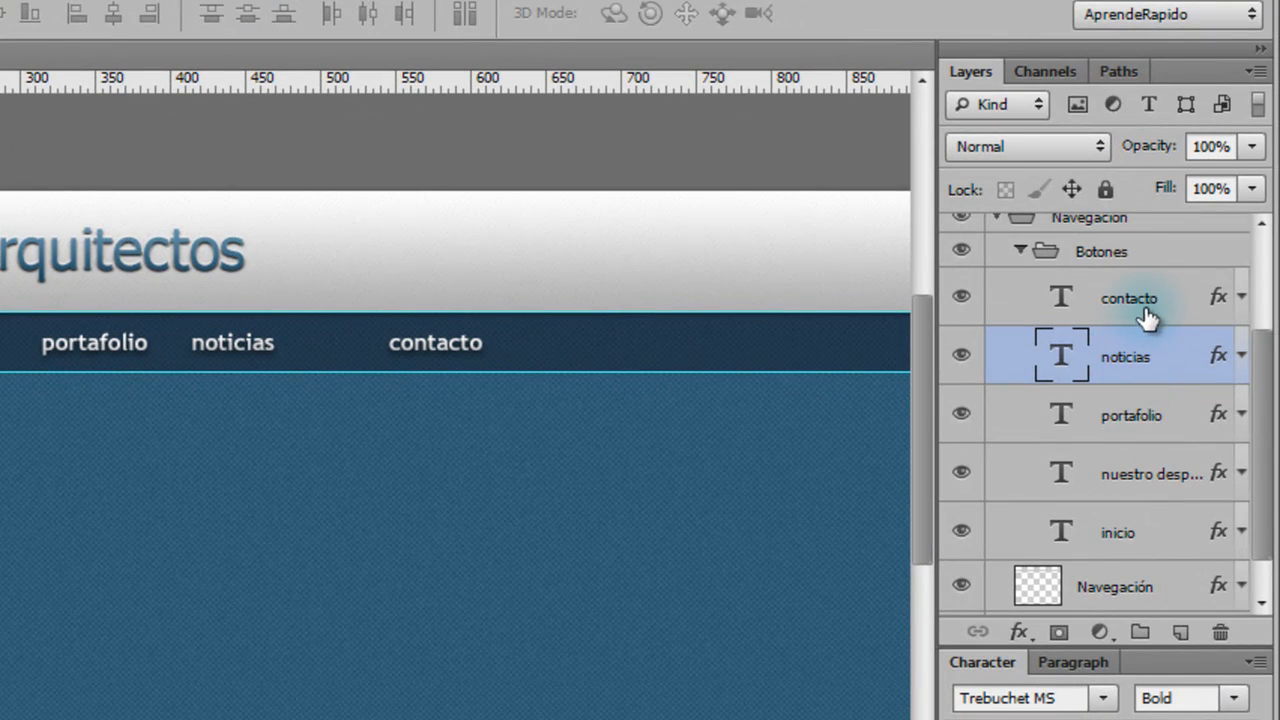
Nudge the "contacto" text against the end of "noticias", and shift it 30 px right to set the gap.
left_click(1145, 305)
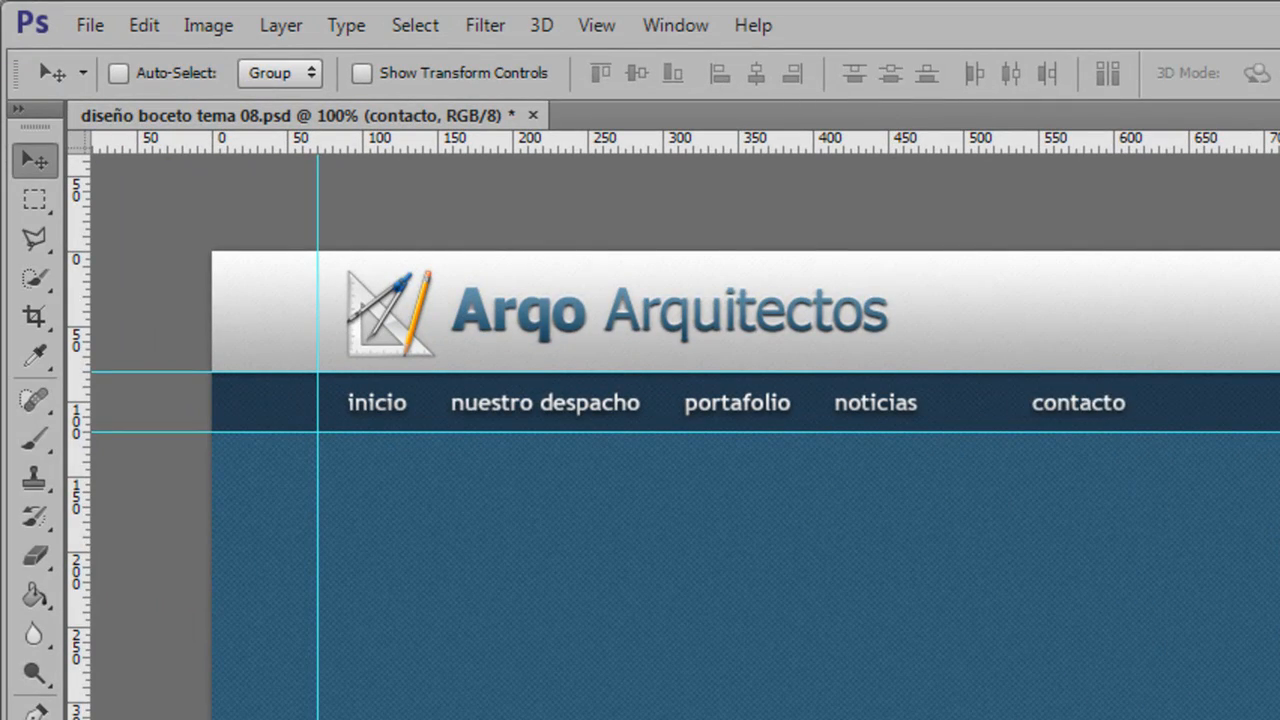
key("shift+Left")
key("shift+Left")
key("shift+Left")
key("shift+Left")
key("shift+Left")
key("shift+Left")
key("shift+Left")
key("shift+Left")
key("shift+Left")
key("shift+Left")
key("shift+Left")
key("shift+Left")
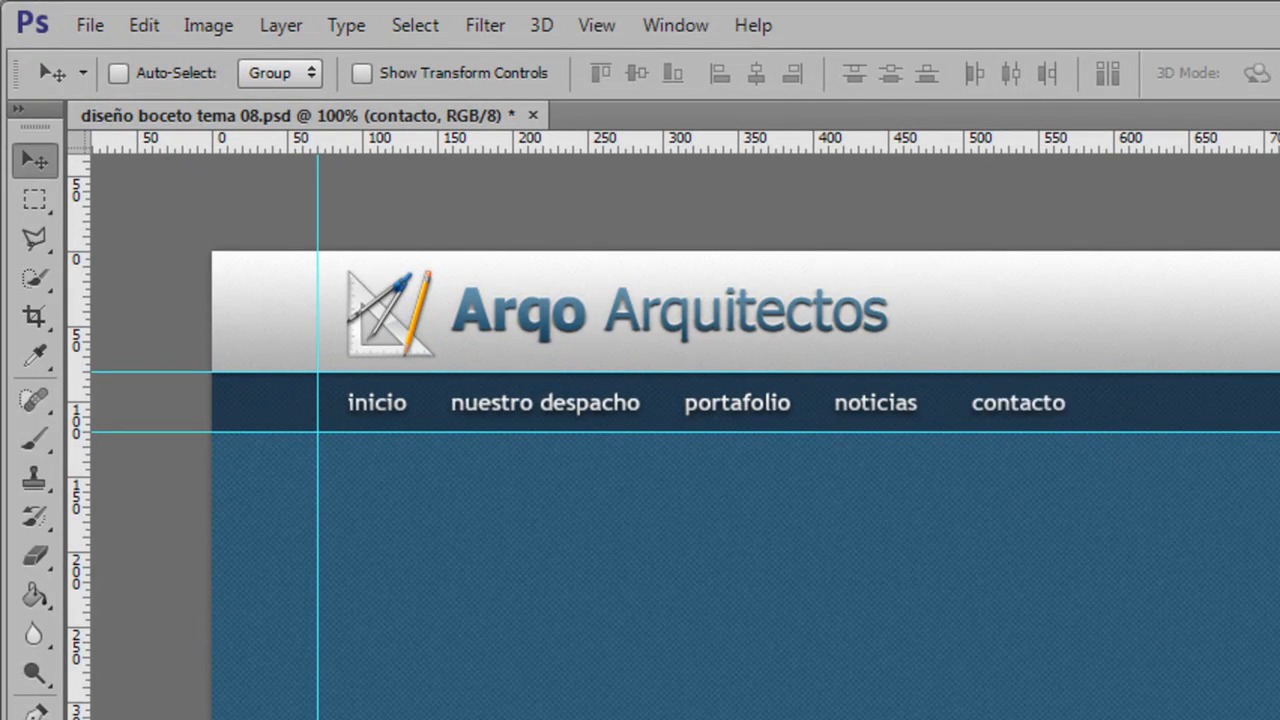
key("shift+Right")
key("shift+Right")
key("shift+Right")
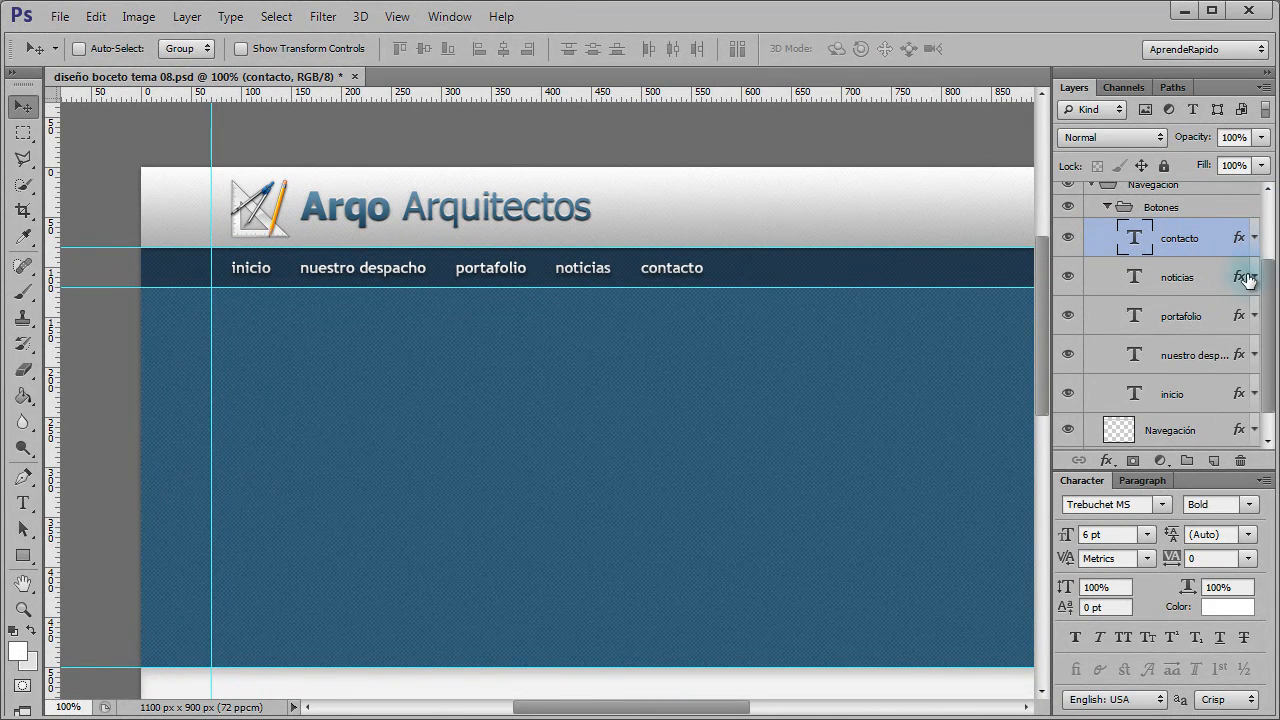
Create a new layer named boton_fondo directly below the "inicio" text layer in the Botones group.
left_click_drag(1270, 287, 1269, 318)
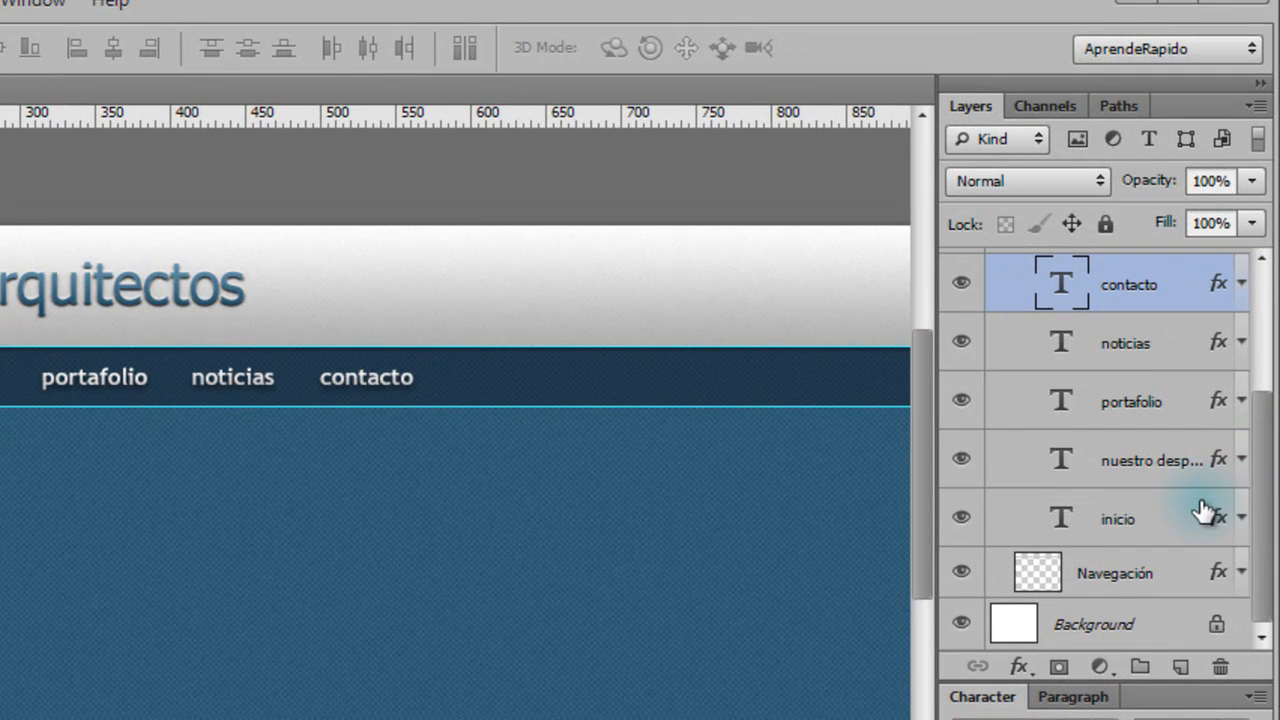
left_click(1217, 354)
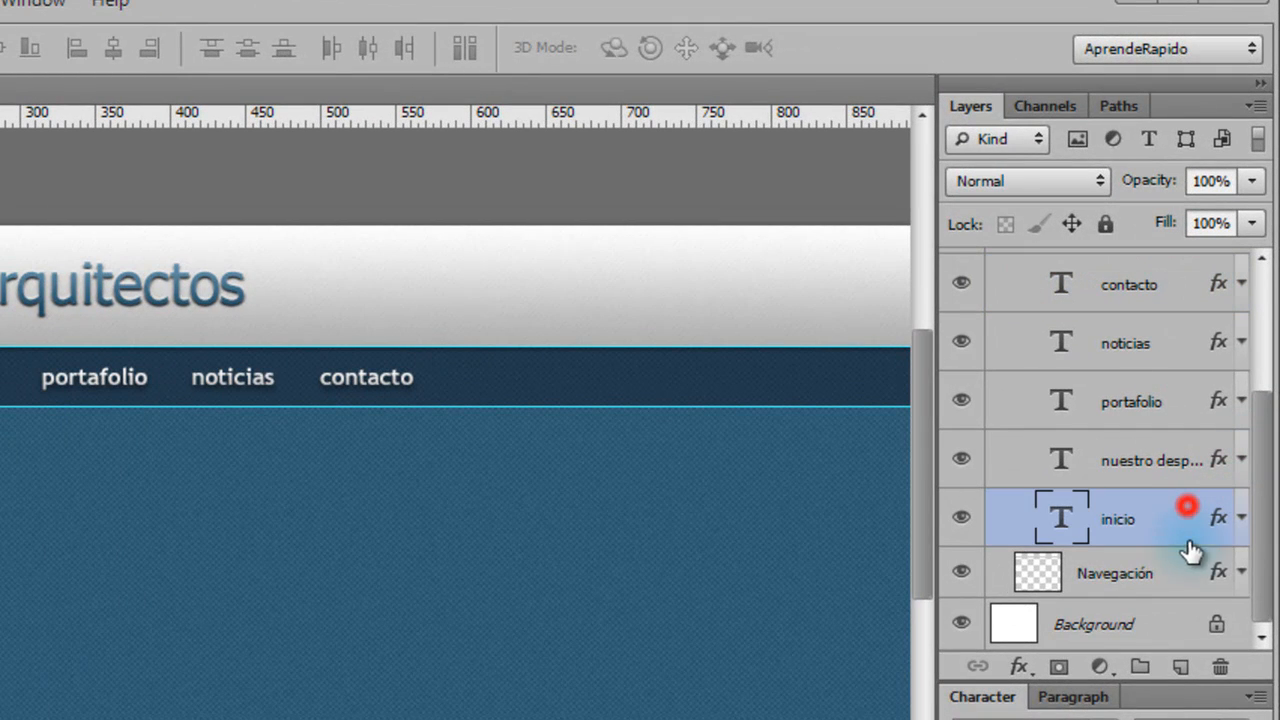
left_click(1180, 666)
left_click_drag(1172, 515, 1167, 603)
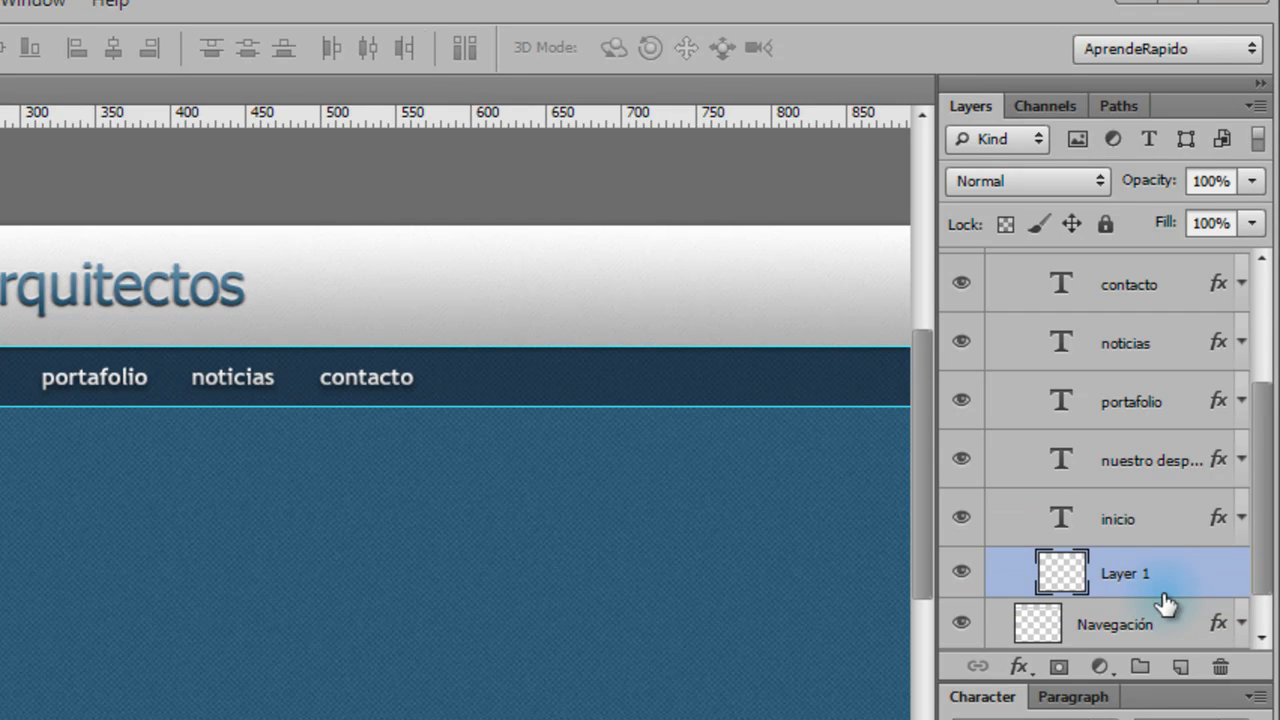
double_click(1127, 574)
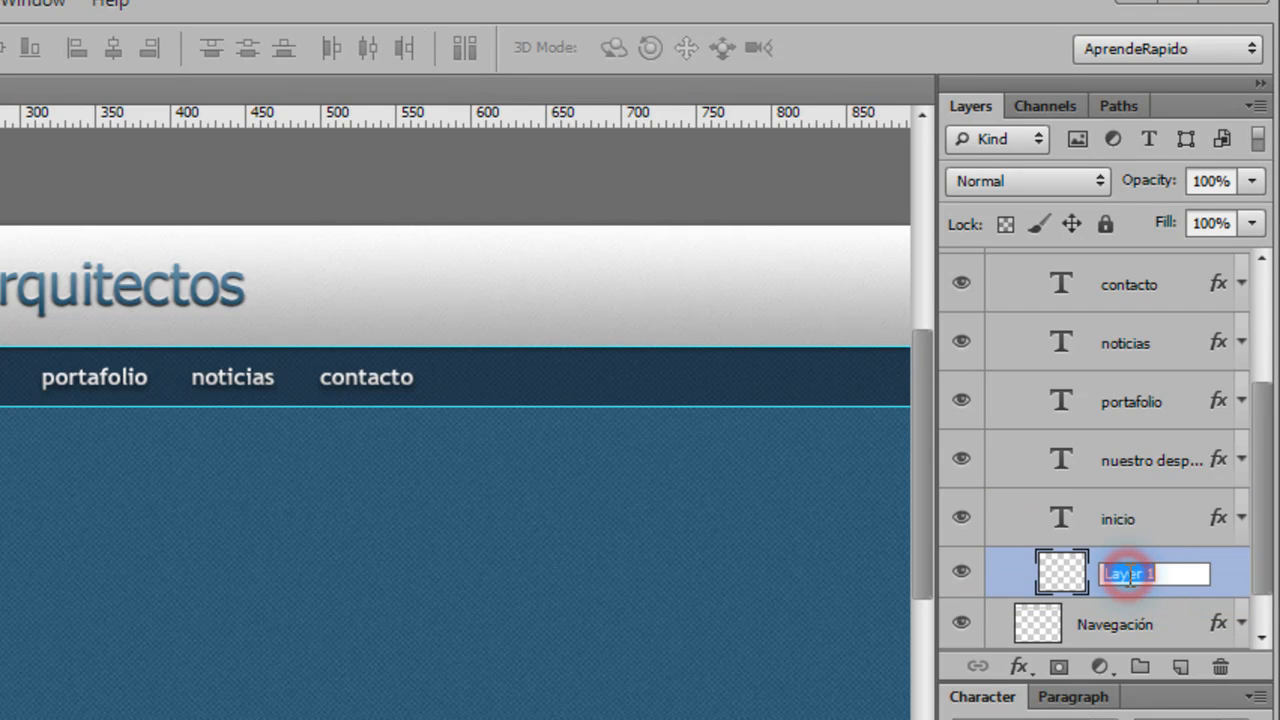
type("boton_fondo")
key("Return")
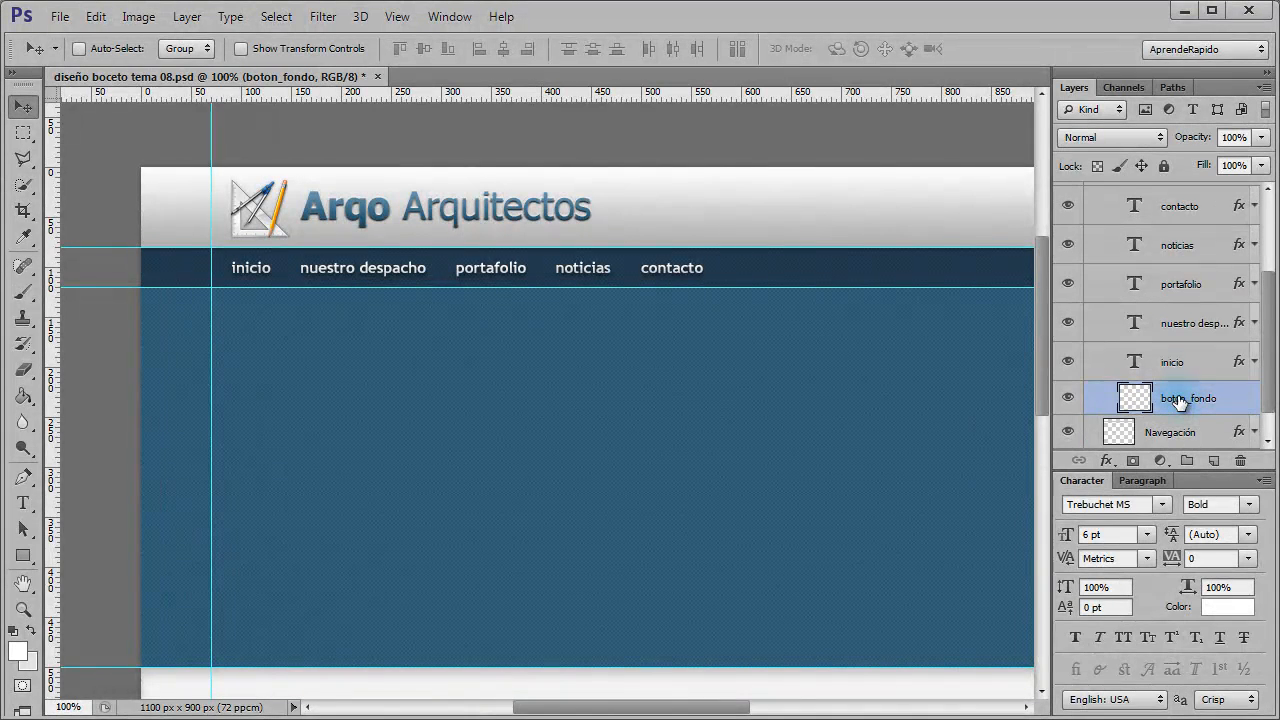
Select a rectangle about 73 px wide around "inicio", spanning the navigation bar's height between the two horizontal guides.
left_click(24, 608)
left_click(257, 273)
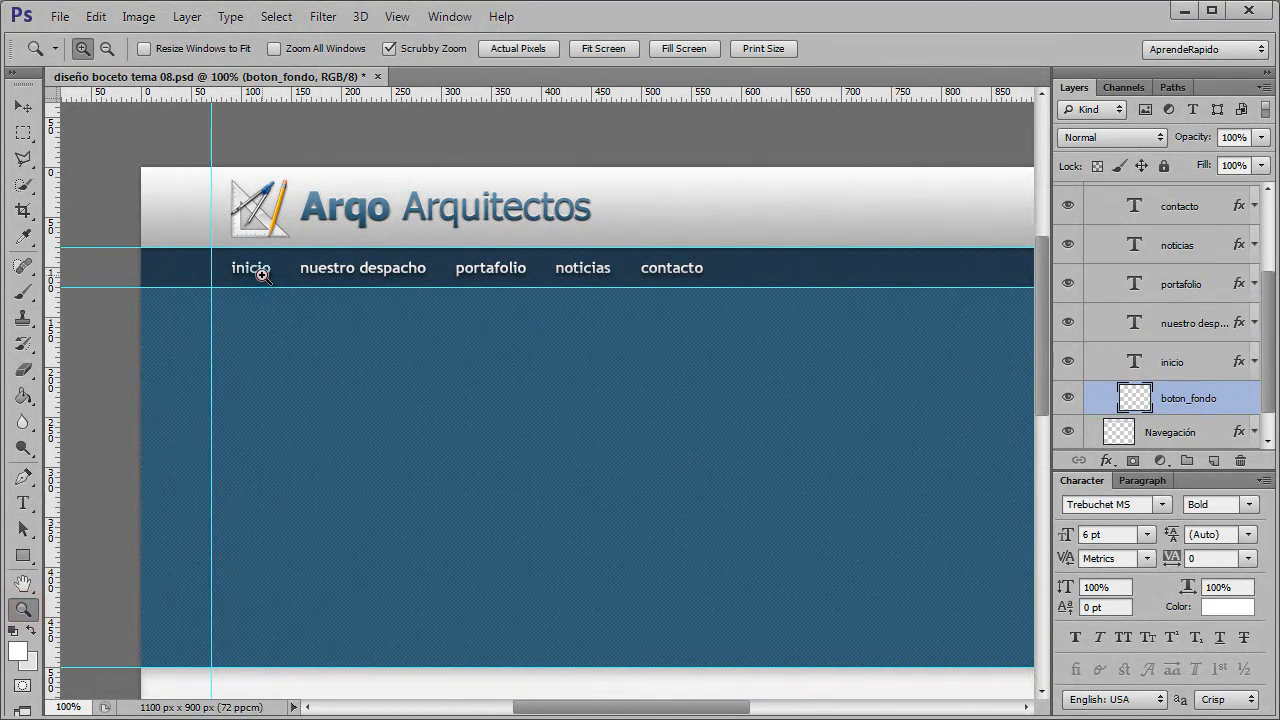
left_click(265, 265)
left_click_drag(275, 271, 322, 275)
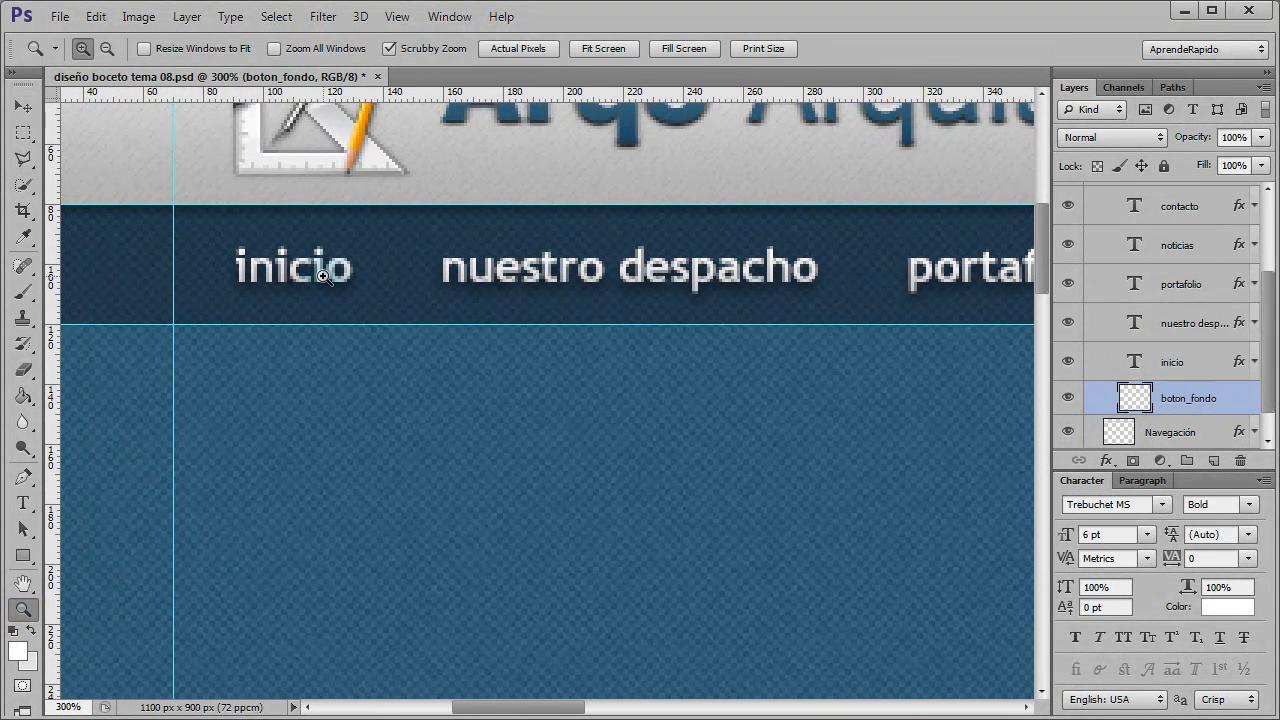
left_click(25, 136)
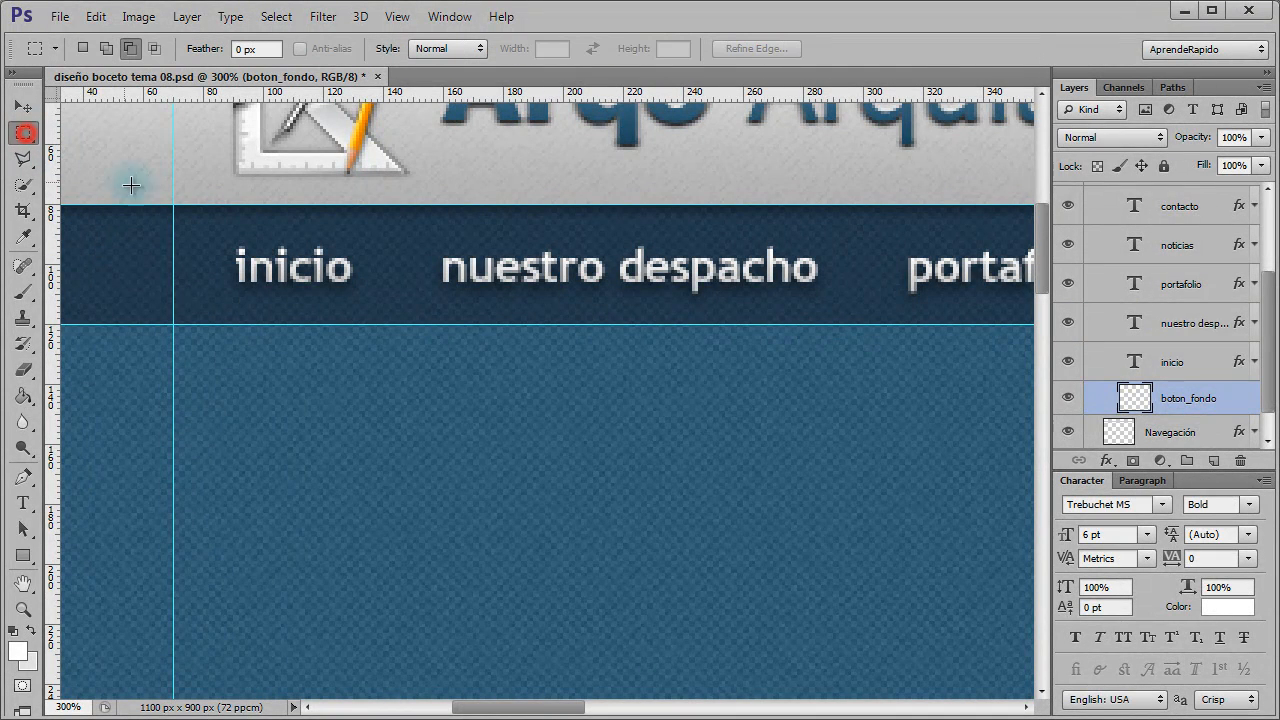
left_click_drag(183, 207, 401, 323)
Fill the selection with white (ffffff) on the boton_fondo layer, and set the layer's blend mode to Overlay.
left_click(17, 650)
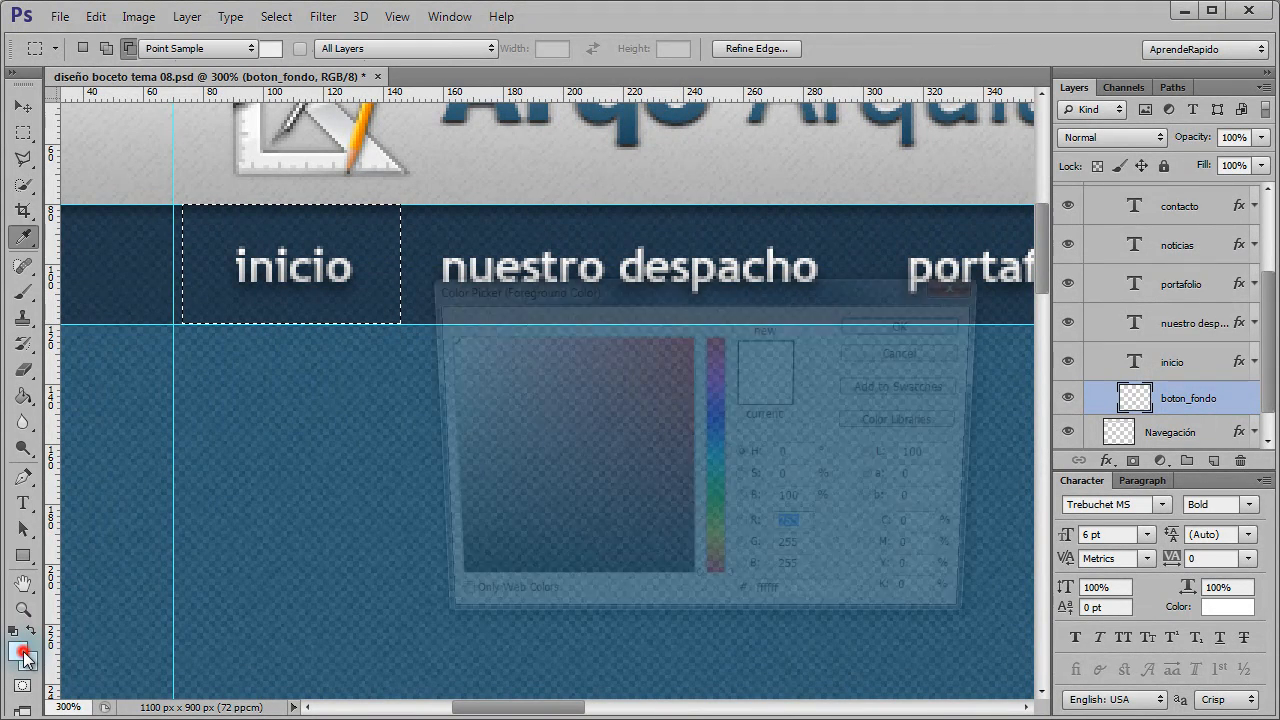
left_click_drag(447, 367, 441, 337)
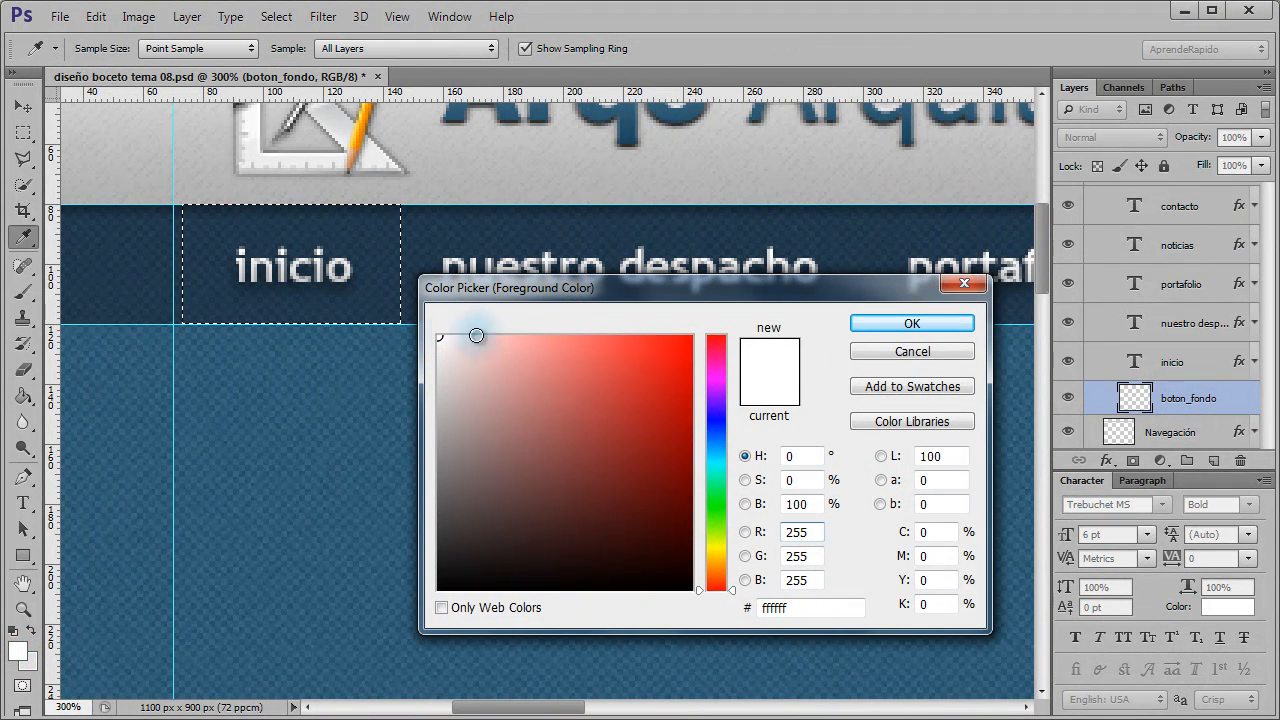
left_click(911, 325)
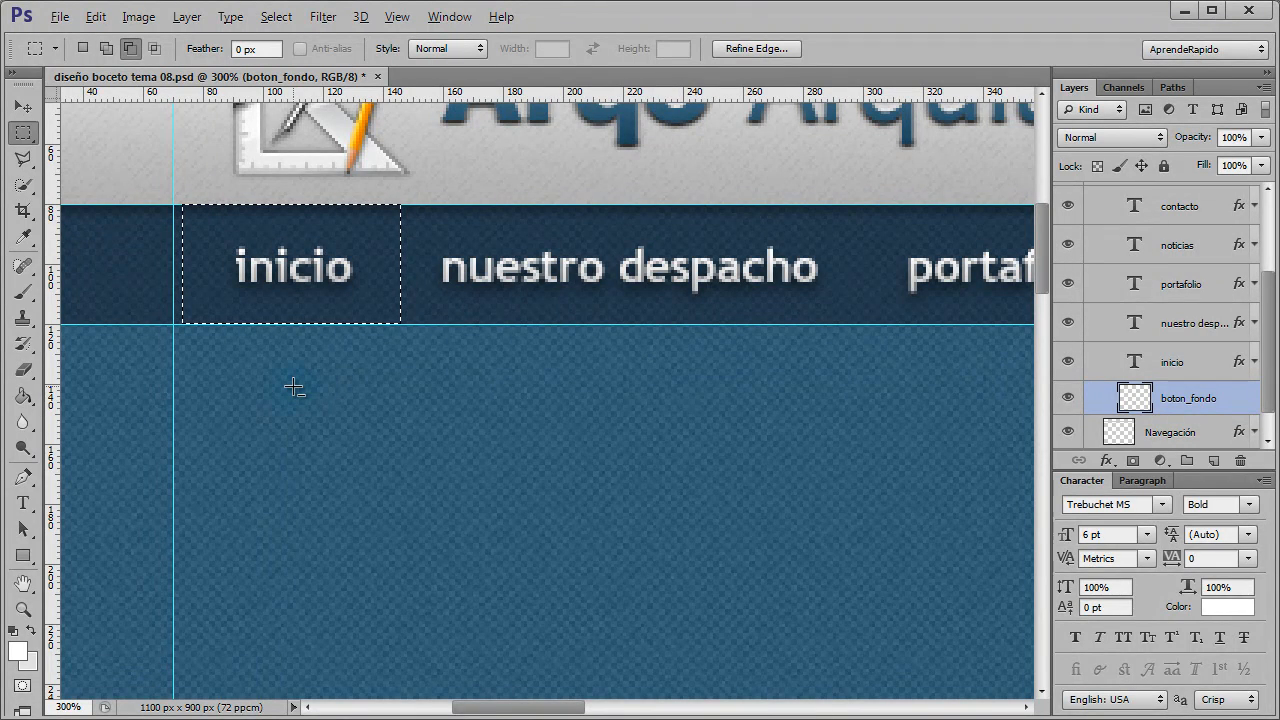
key("alt+BackSpace")
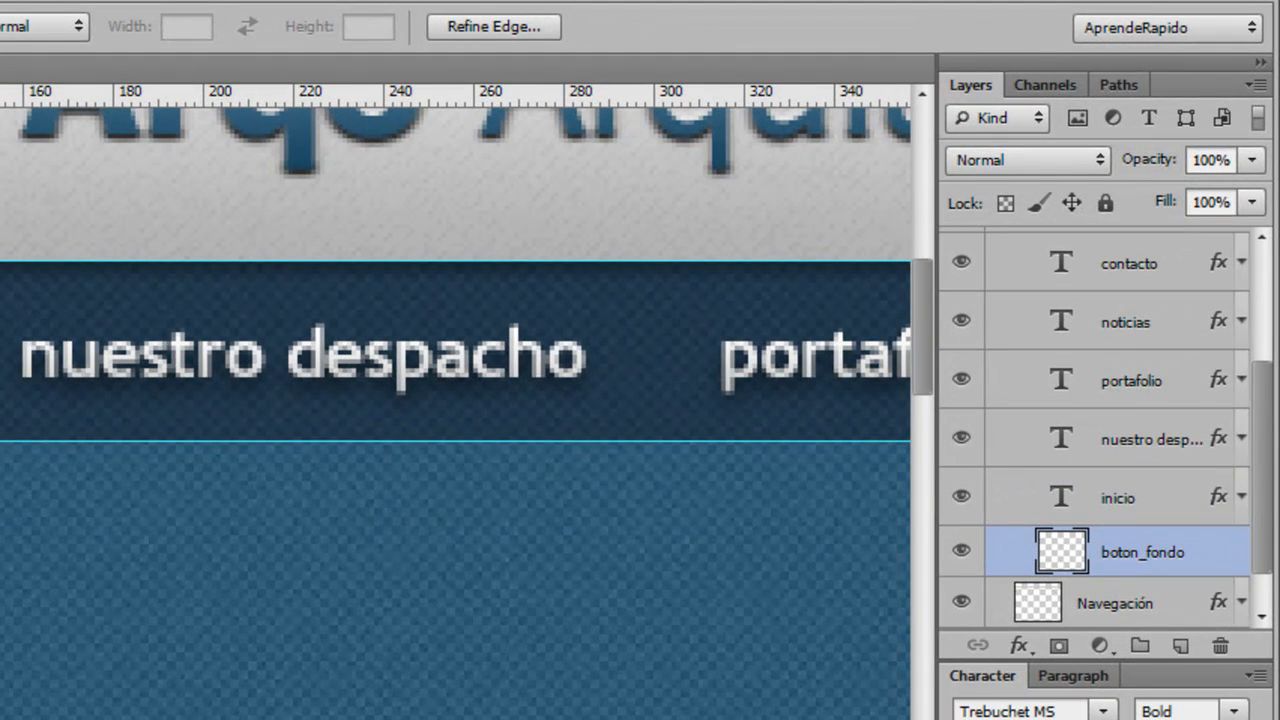
left_click(1086, 159)
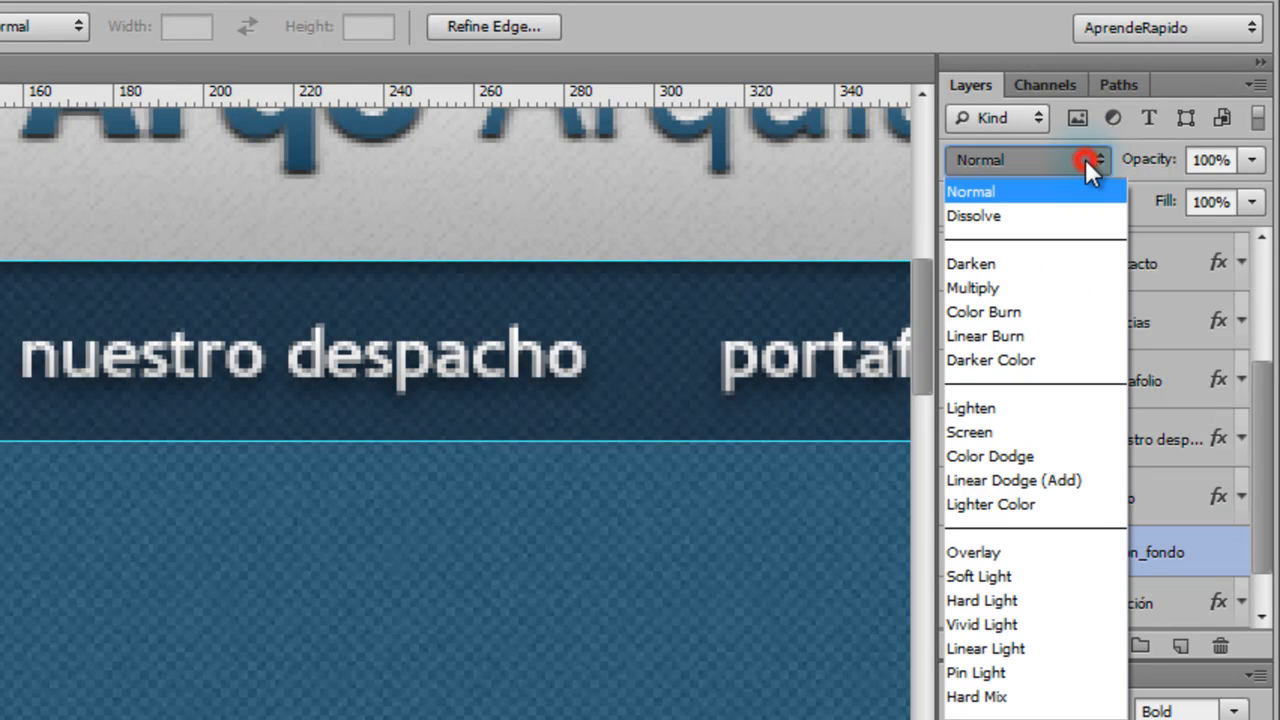
left_click(1050, 552)
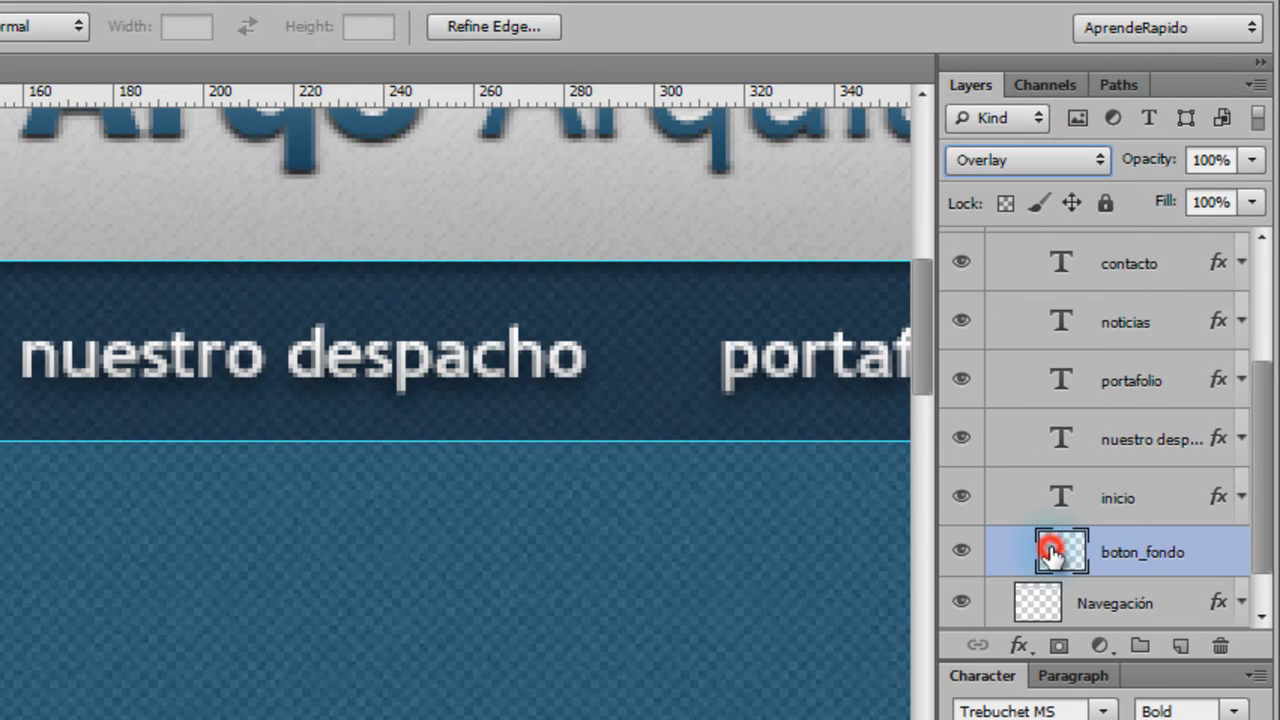
Add a black-to-white linear Gradient Overlay to boton_fondo with Overlay blend mode and 40% opacity, and collapse its effects list.
double_click(1228, 566)
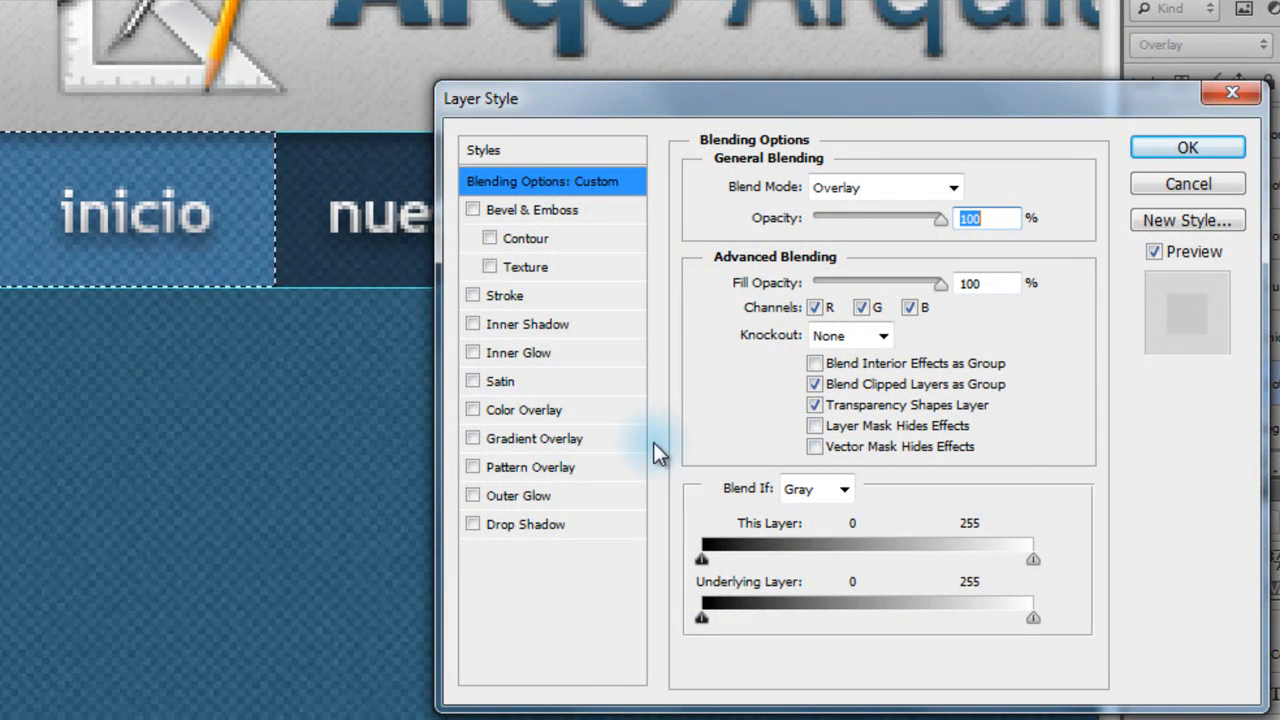
left_click(566, 438)
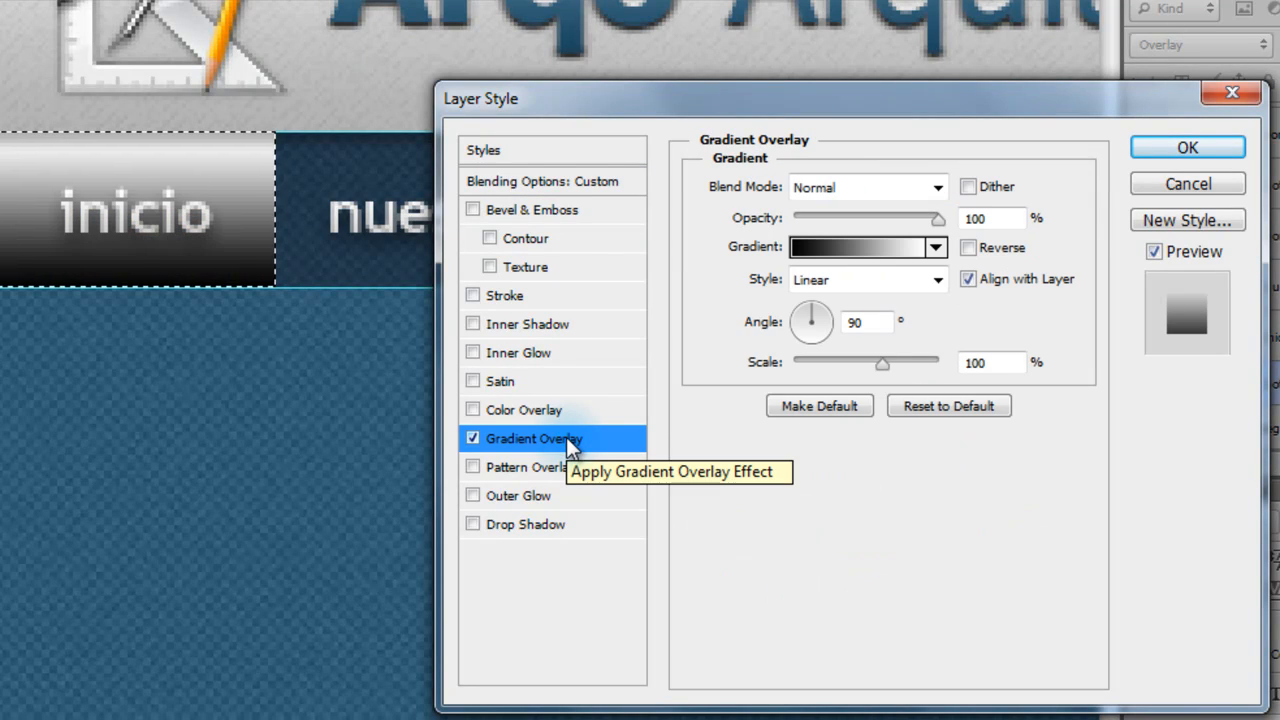
left_click(829, 186)
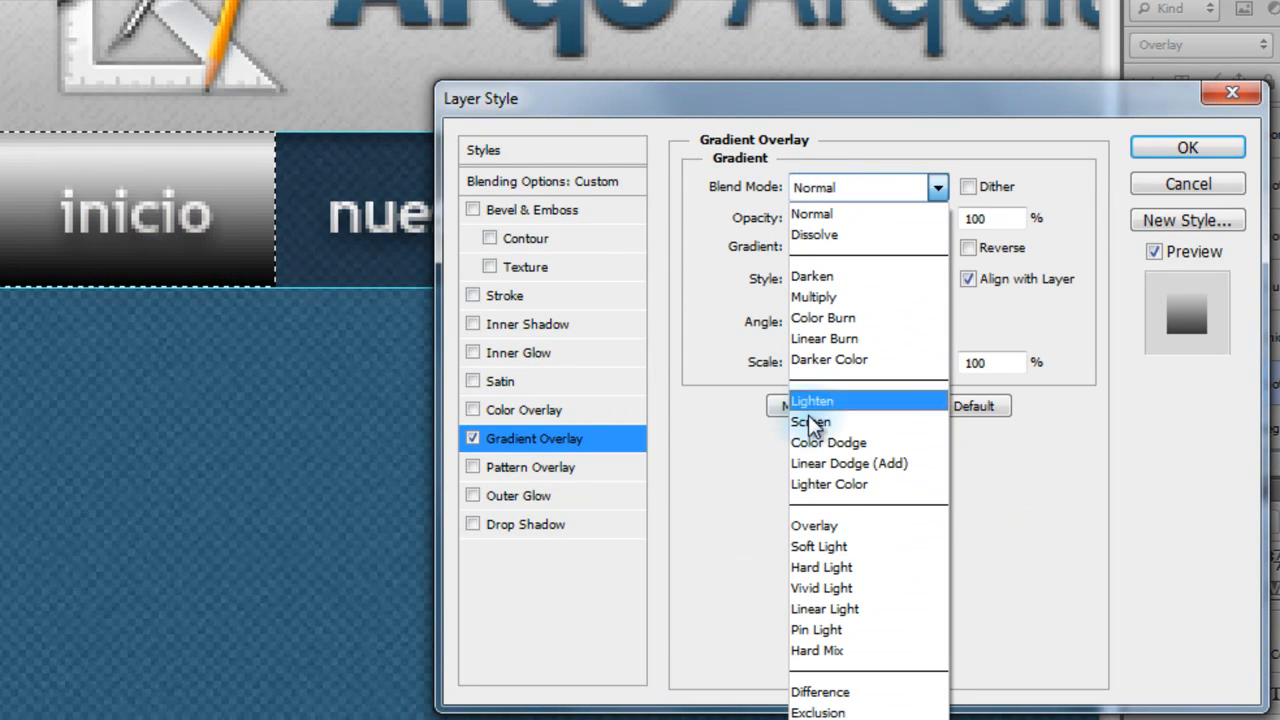
left_click(810, 524)
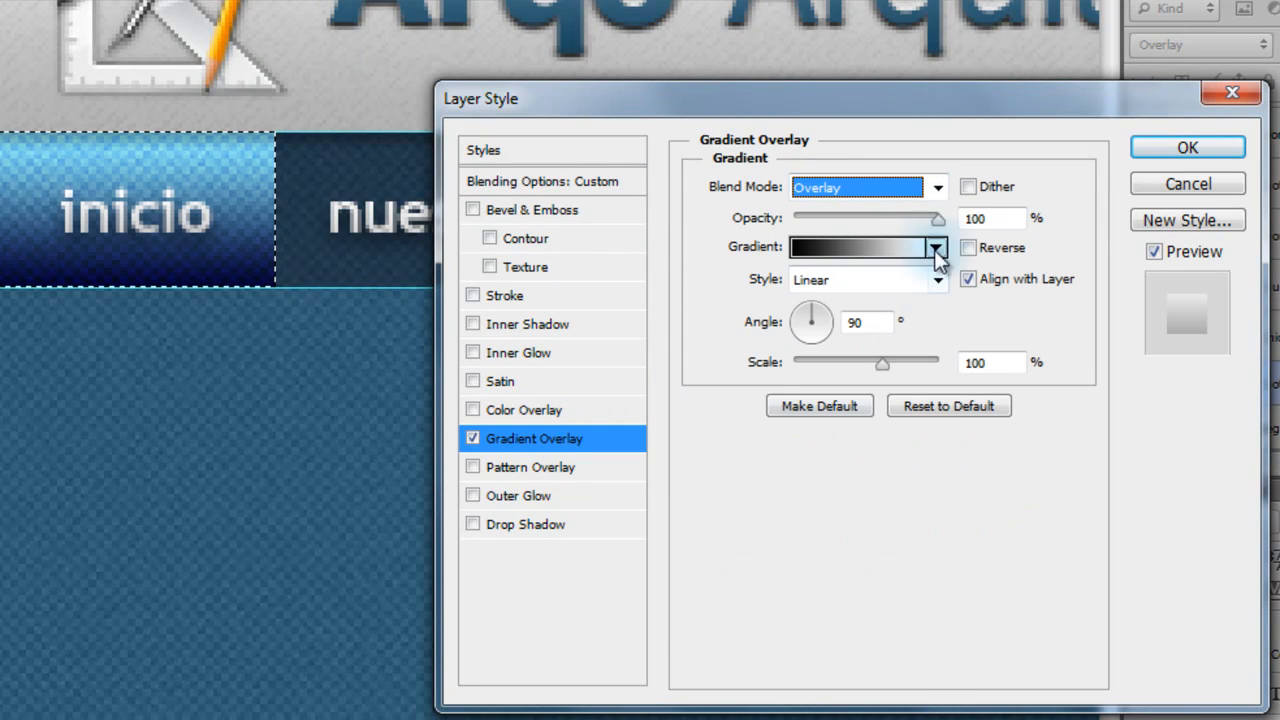
double_click(990, 218)
type("40")
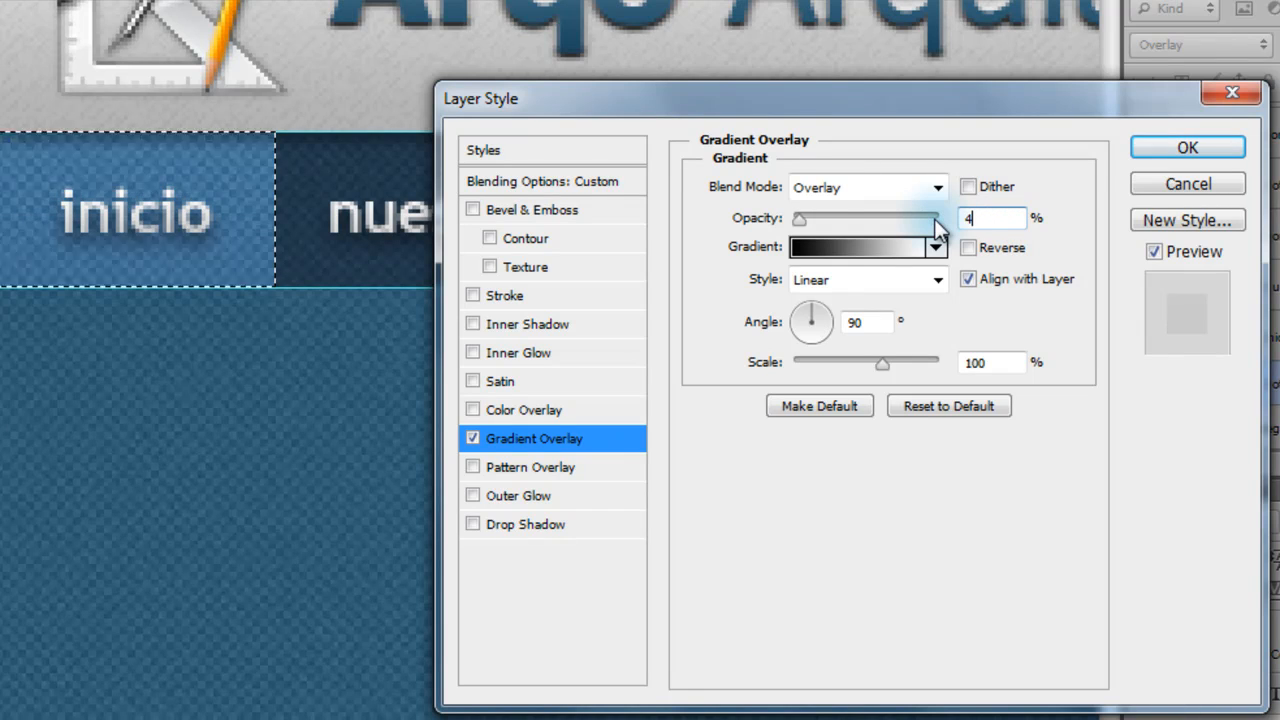
left_click(1185, 146)
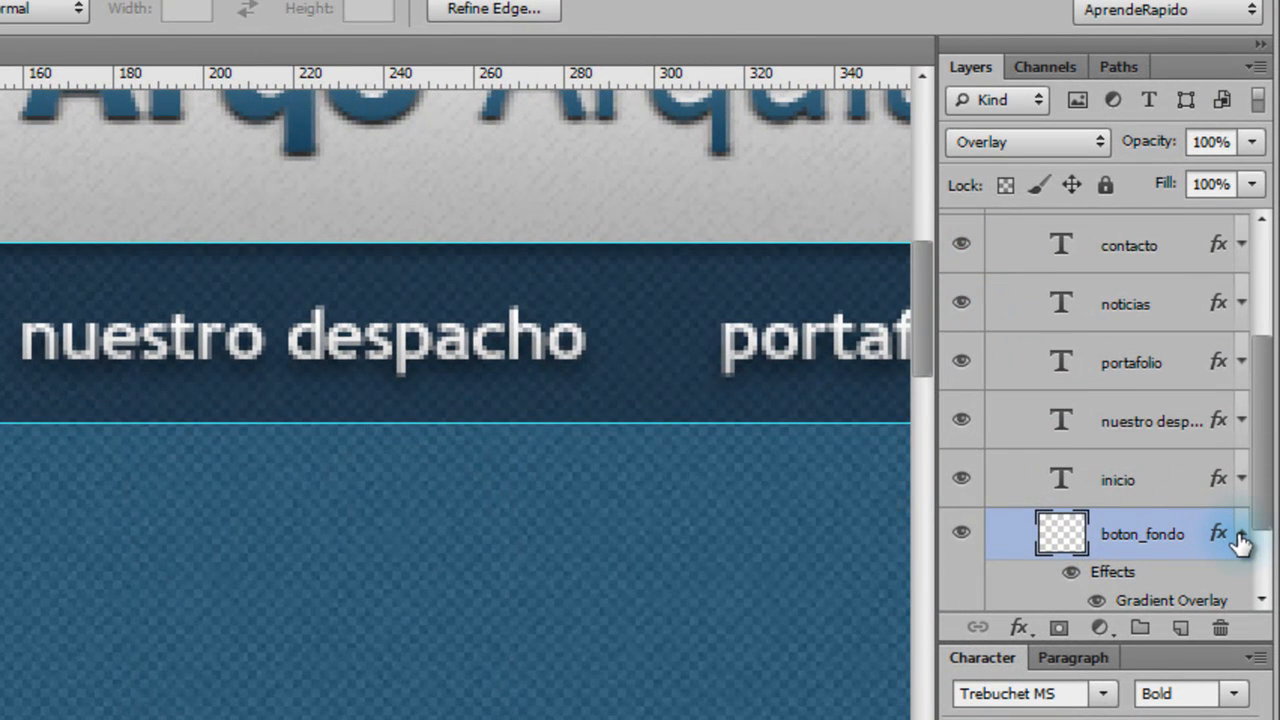
left_click(1240, 540)
Duplicate the boton_fondo layer and place the copy between the "inicio" and "nuestro despacho" text layers.
left_click_drag(1160, 530, 1182, 626)
left_click_drag(1151, 484, 1152, 400)
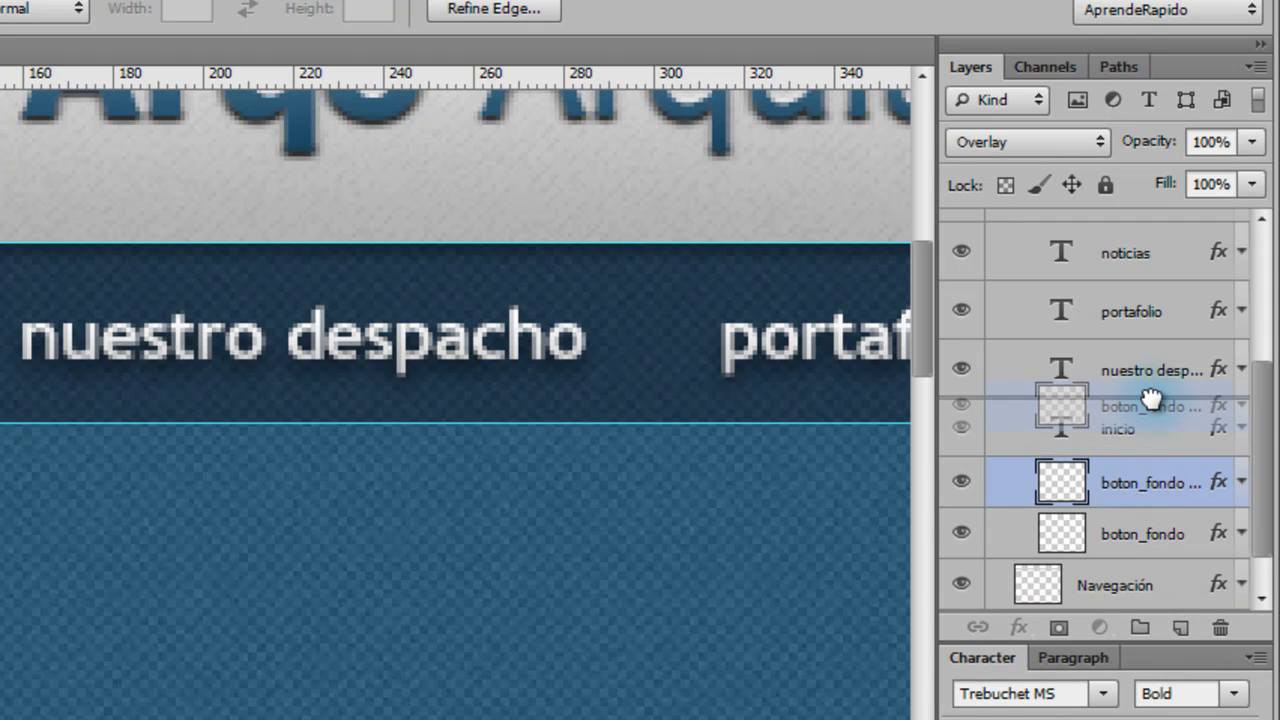
left_click_drag(1152, 400, 1155, 407)
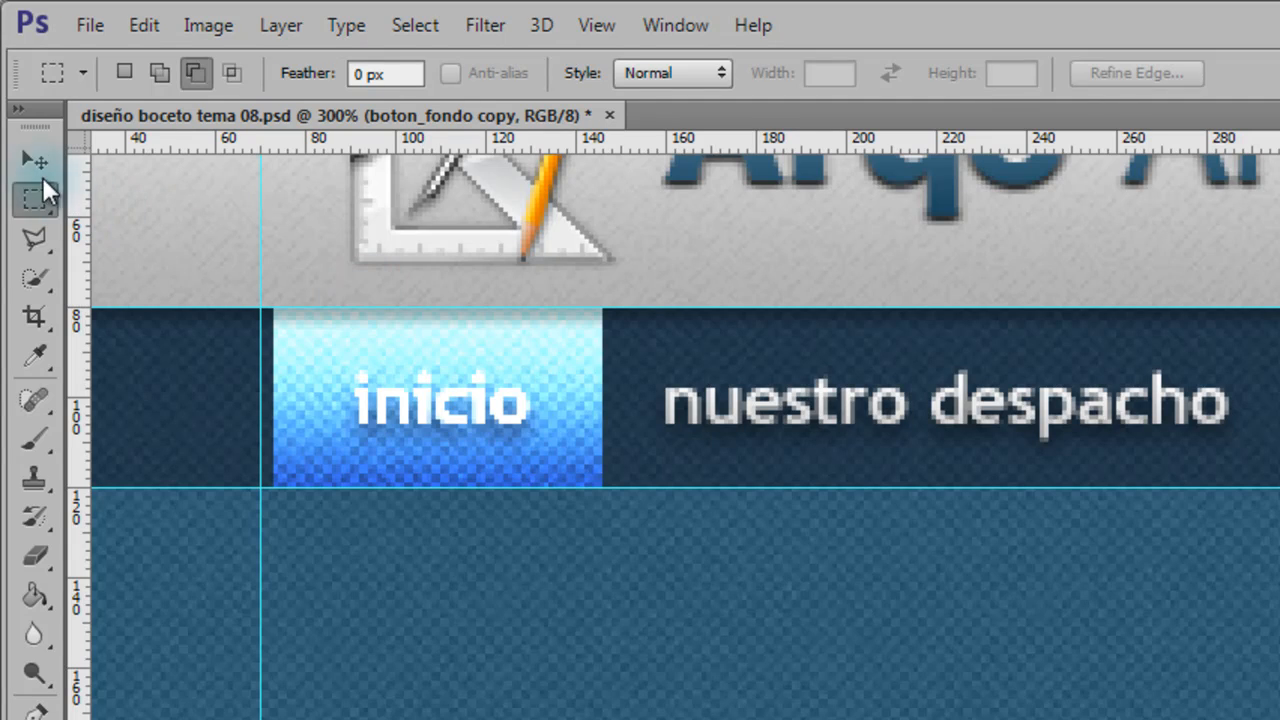
Move the copied button background 73 px right, flush against the "inicio" background.
left_click(33, 160)
left_click_drag(422, 420, 752, 423)
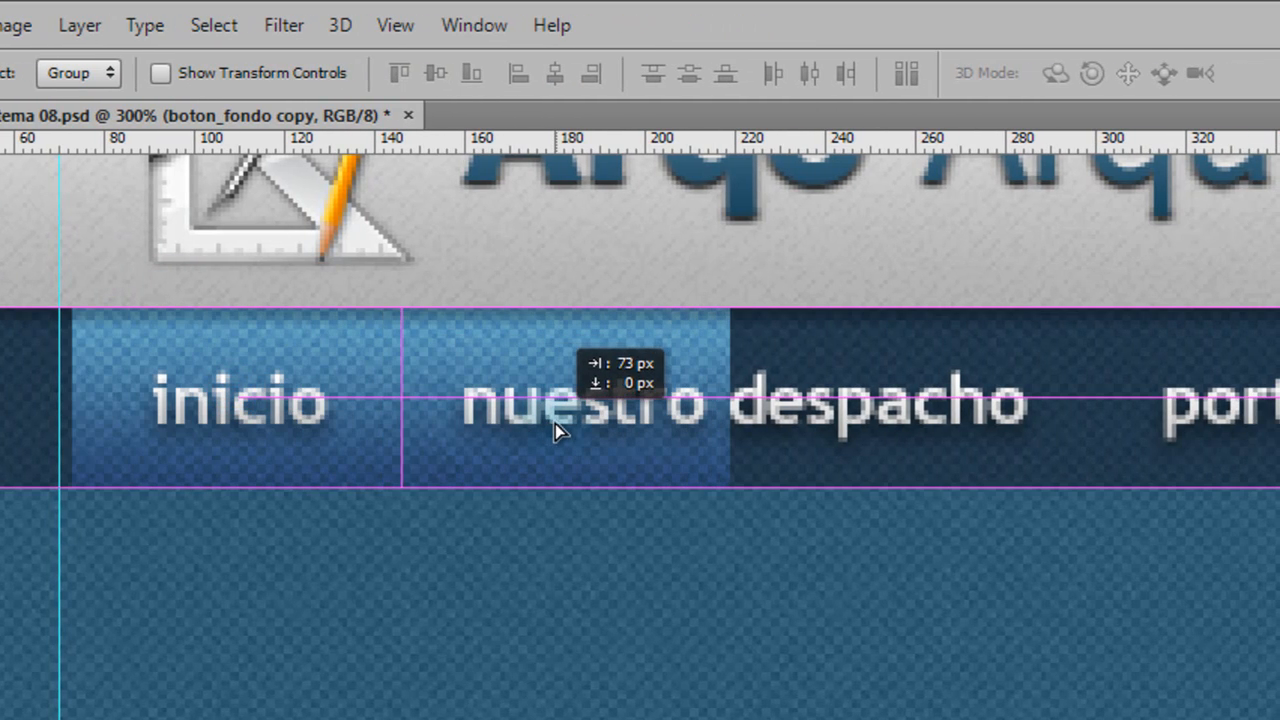
mouse_move(558, 423)
left_mouse_down()
mouse_move(459, 426)
mouse_move(550, 428)
left_mouse_up()
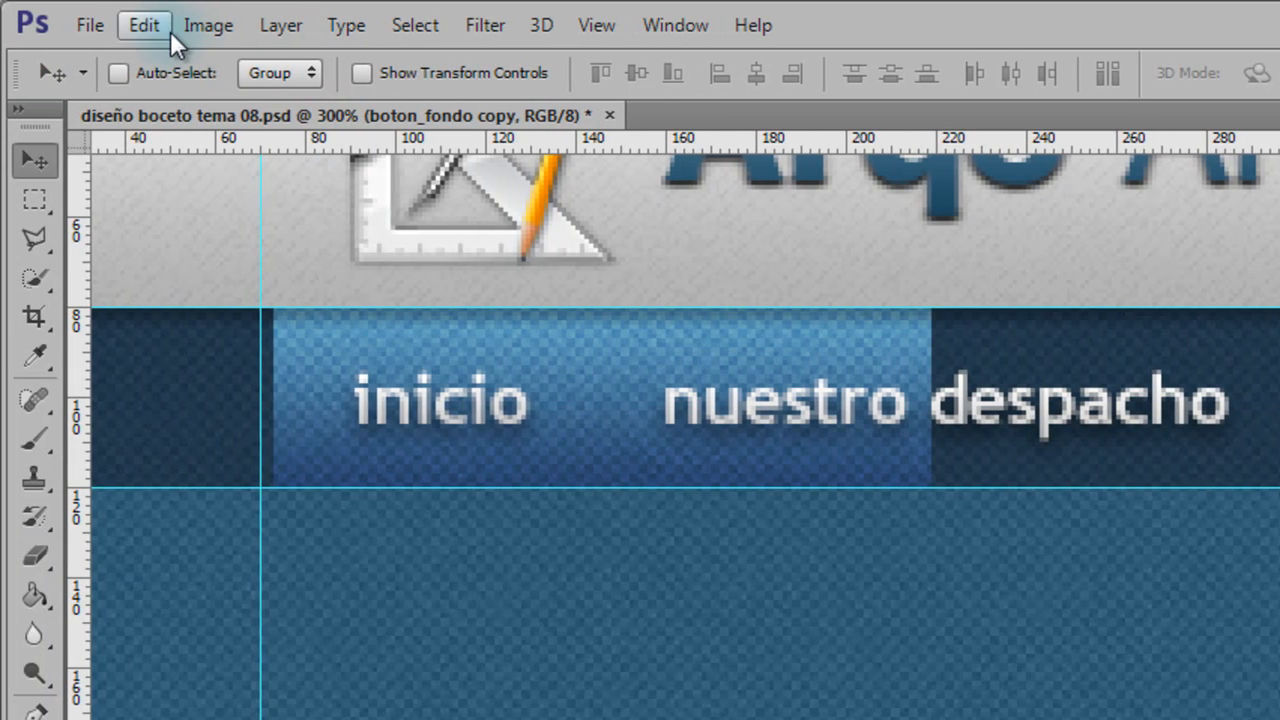
Widen the copied background with Free Transform so it covers "nuestro despacho" and ends midway to "portafolio".
left_click(168, 28)
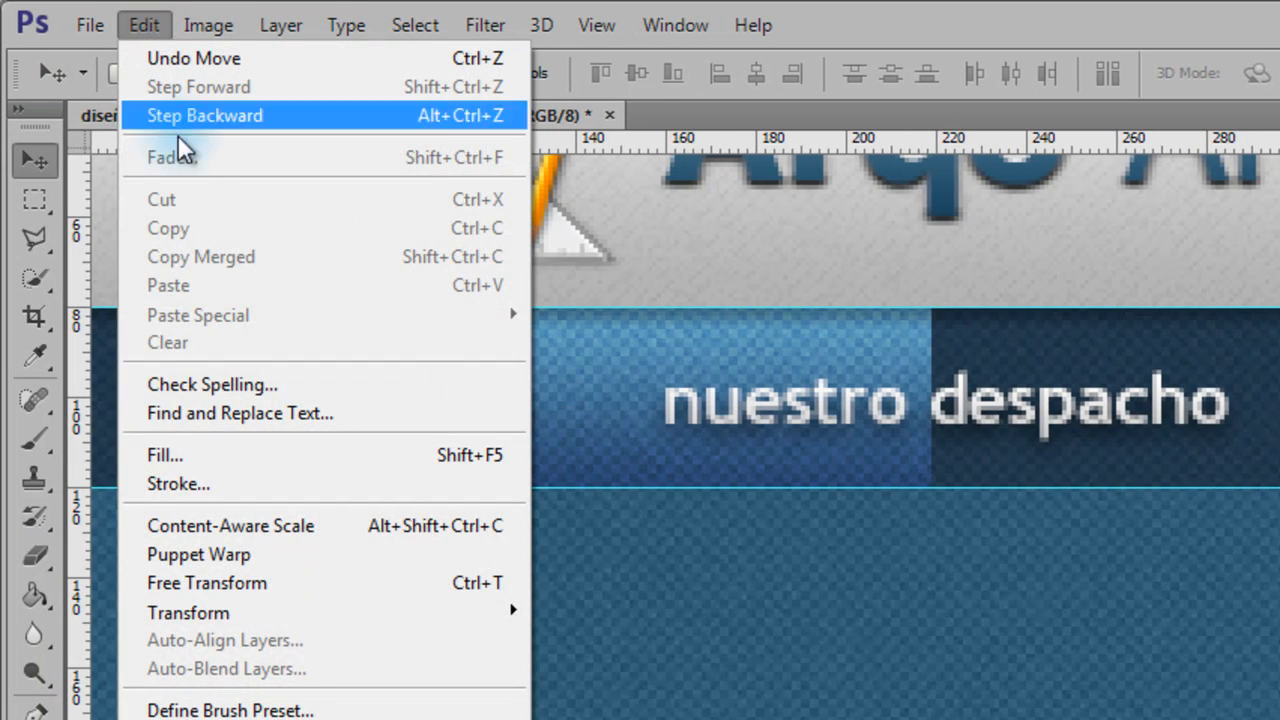
left_click(262, 583)
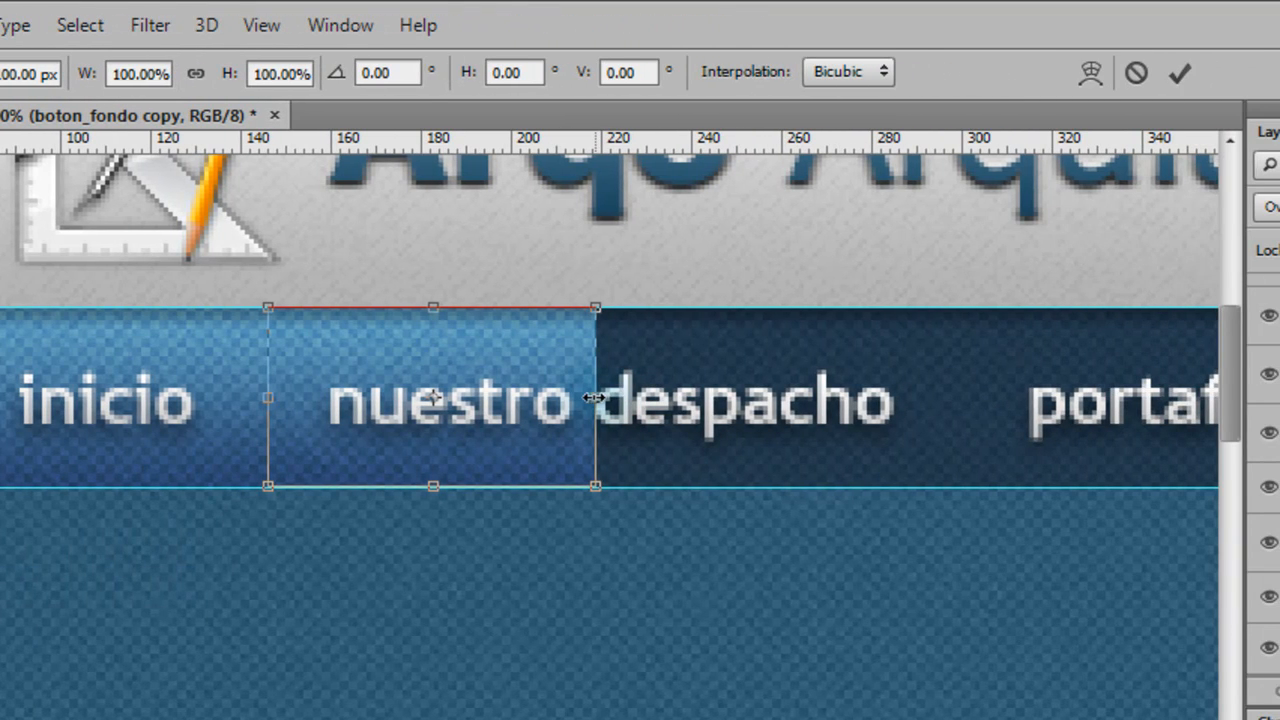
left_click_drag(607, 398, 963, 442)
left_click(1180, 72)
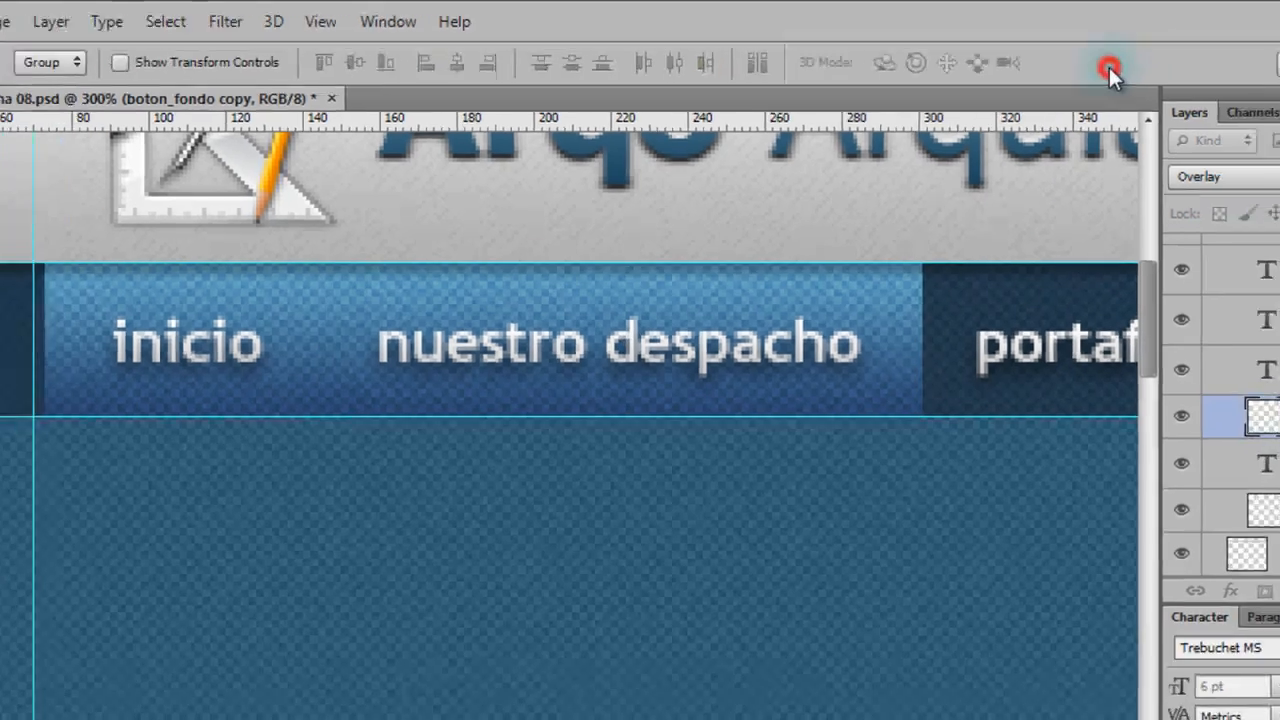
Duplicate the "nuestro despacho" background below the "portafolio" text layer, and move the copy right, flush against the original background.
left_click_drag(548, 707, 604, 708)
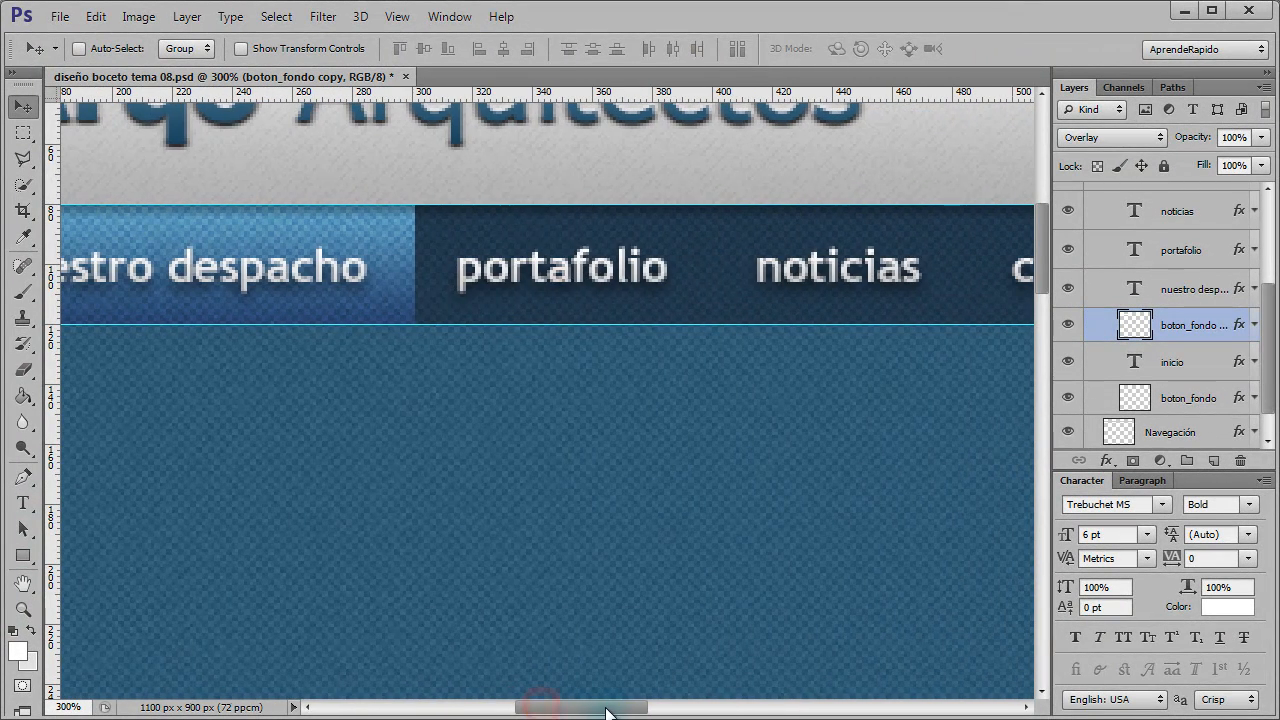
left_click_drag(1196, 324, 1195, 246)
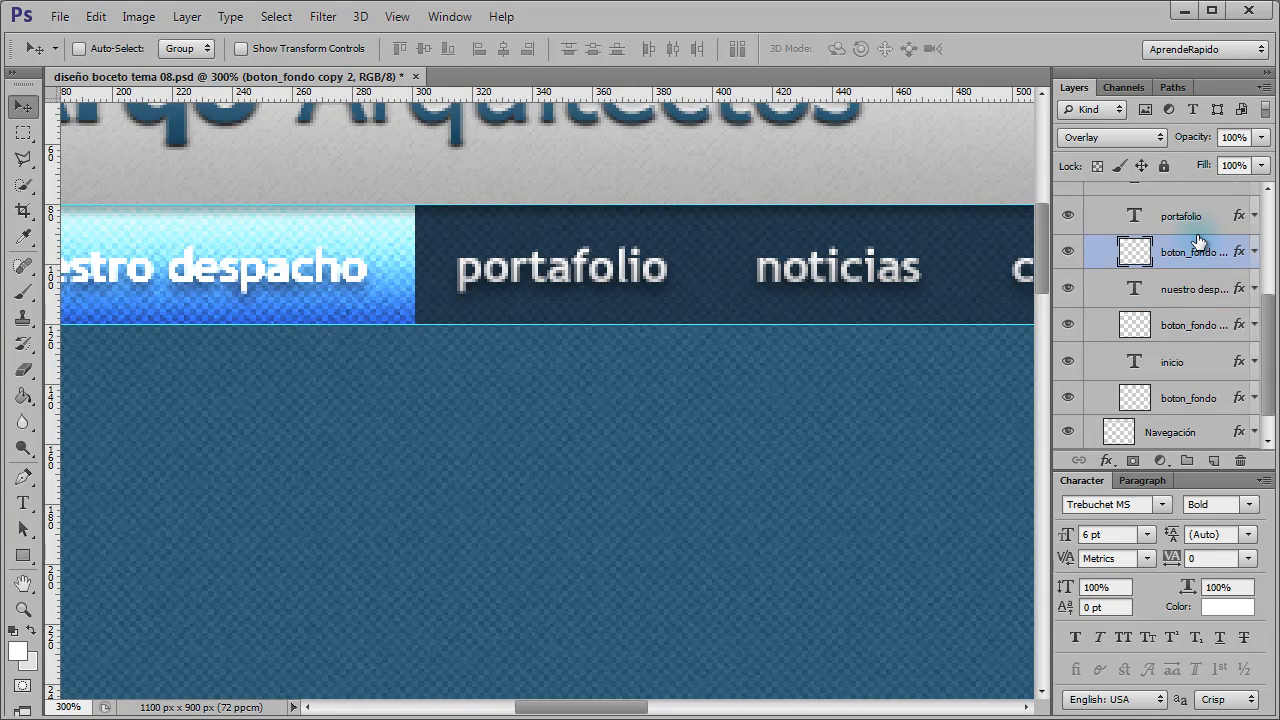
left_click_drag(150, 265, 680, 290)
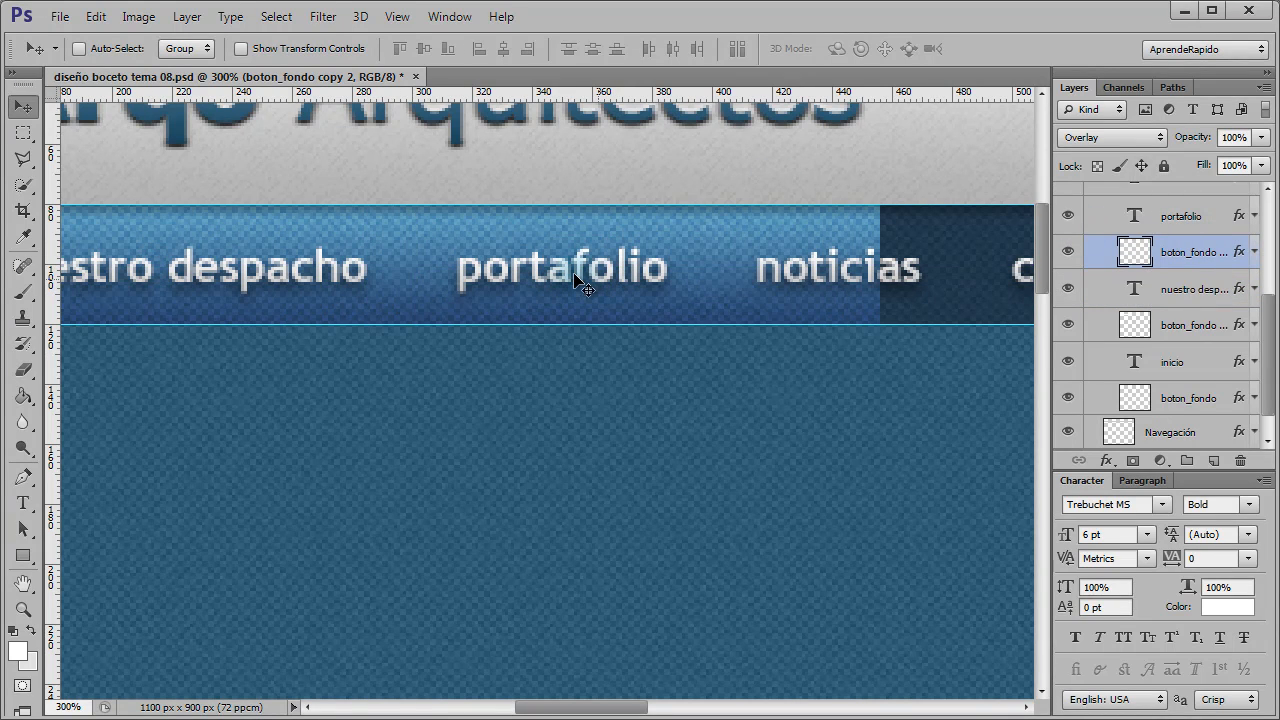
Narrow the "portafolio" background with Free Transform to about 64.5% of its width so it ends midway between "portafolio" and "noticias".
left_click(96, 17)
left_click(176, 387)
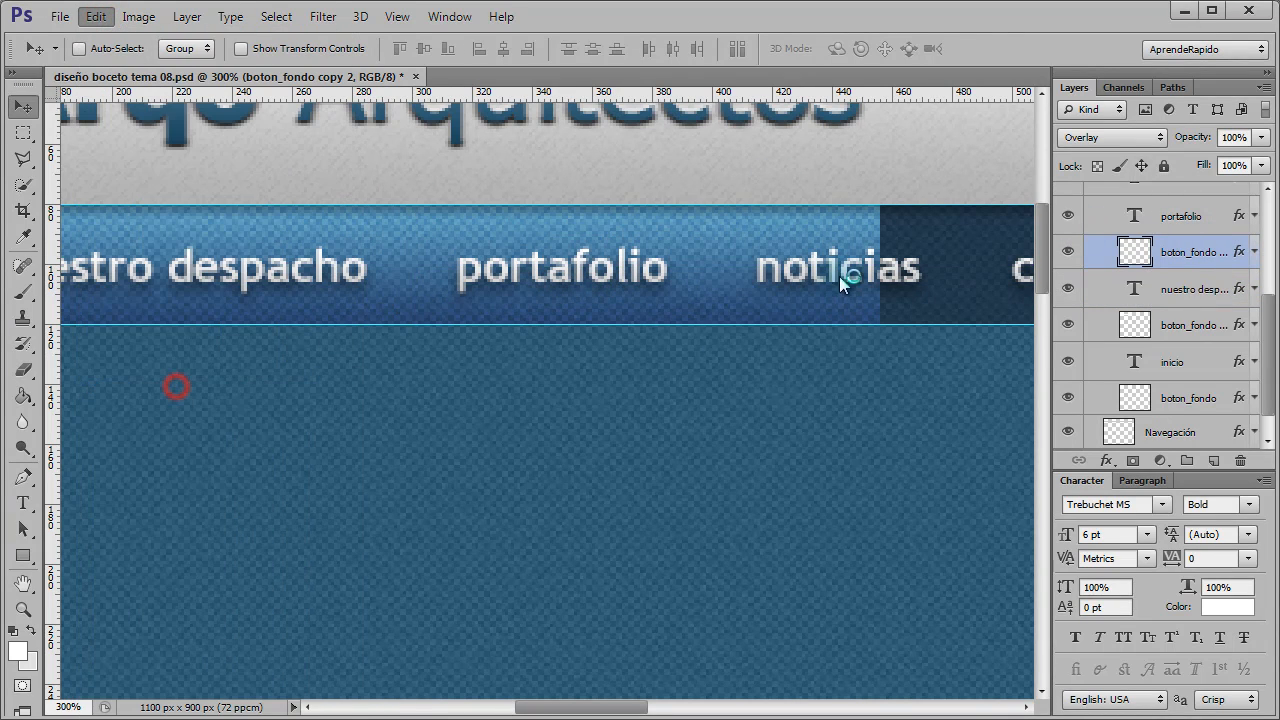
left_click_drag(877, 265, 716, 263)
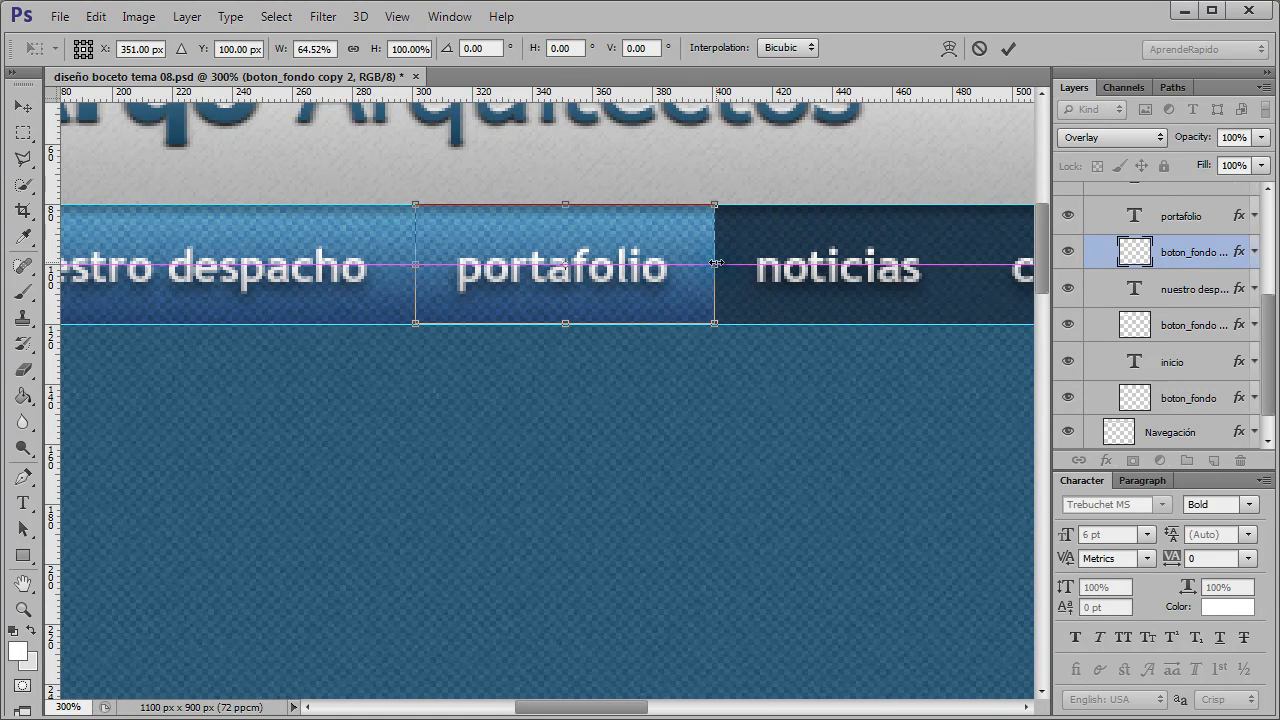
left_click(1008, 48)
Duplicate the "portafolio" background below the "noticias" text layer, and move the copy right, flush against the original background.
left_click_drag(1190, 251, 1213, 458)
left_click_drag(1268, 380, 1272, 362)
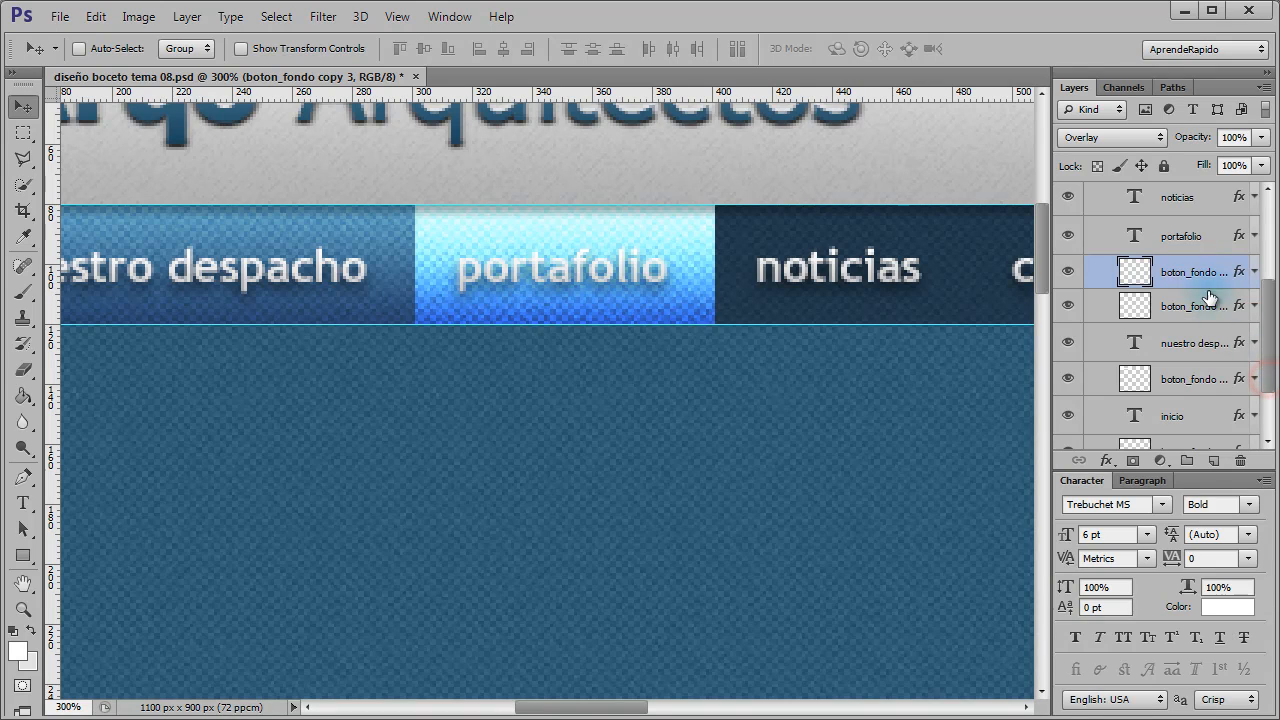
left_click_drag(1190, 272, 1135, 222)
left_click_drag(628, 243, 876, 265)
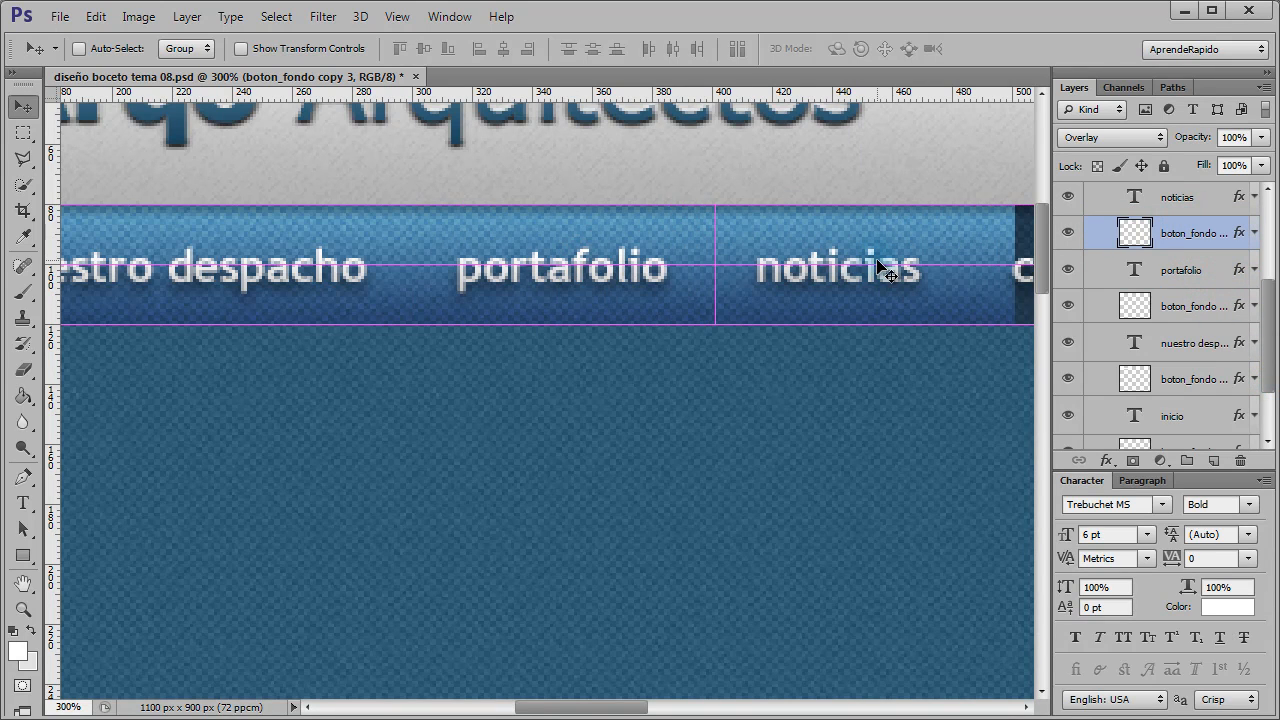
Narrow the "noticias" background with Free Transform so it ends midway between "noticias" and "contacto".
left_click_drag(580, 709, 641, 709)
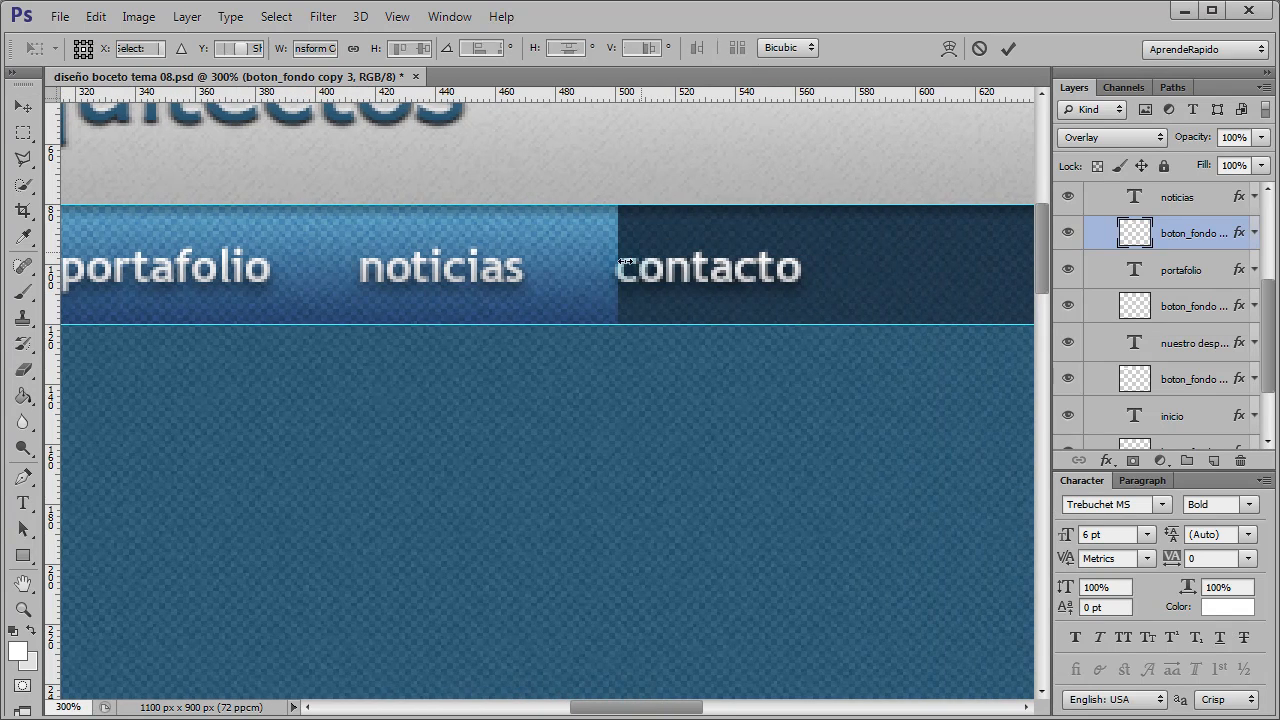
key("ctrl+t")
left_click_drag(618, 265, 570, 265)
key("Return")
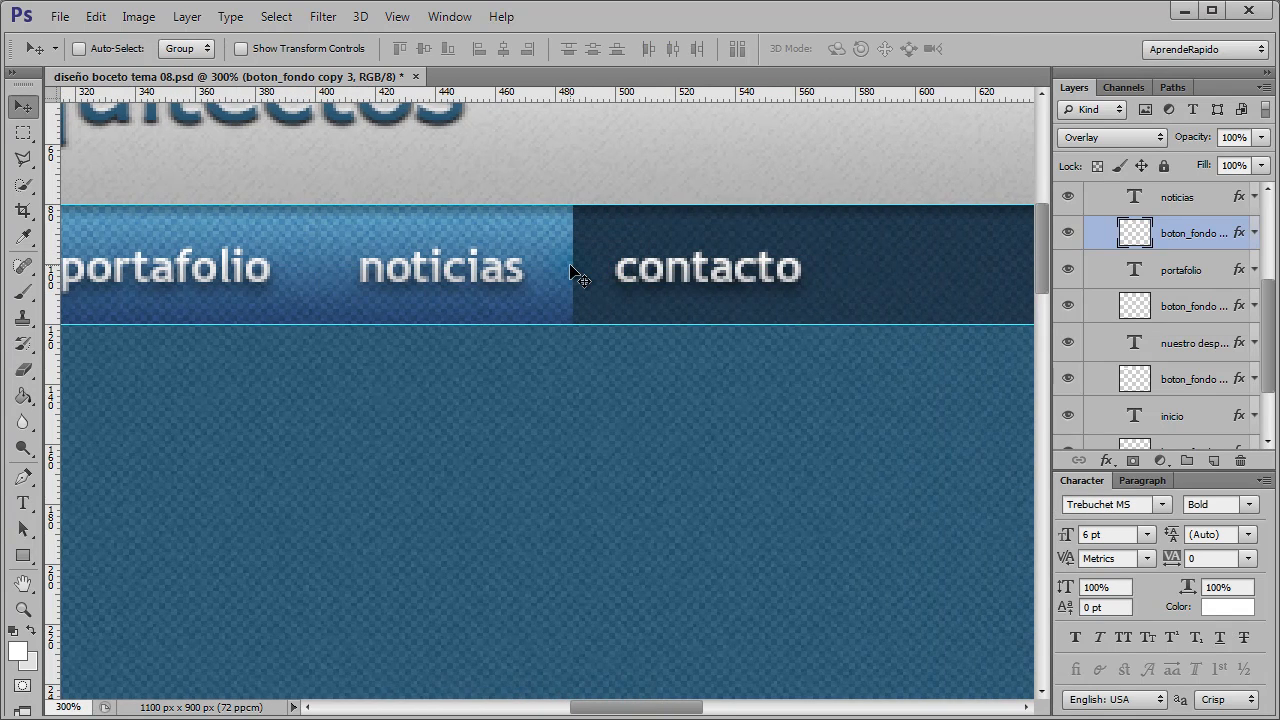
Duplicate the "noticias" background below the "contacto" text layer, and move the copy right, flush against the original background.
left_click_drag(1200, 232, 1214, 459)
scroll(1270, 357, "up", 3)
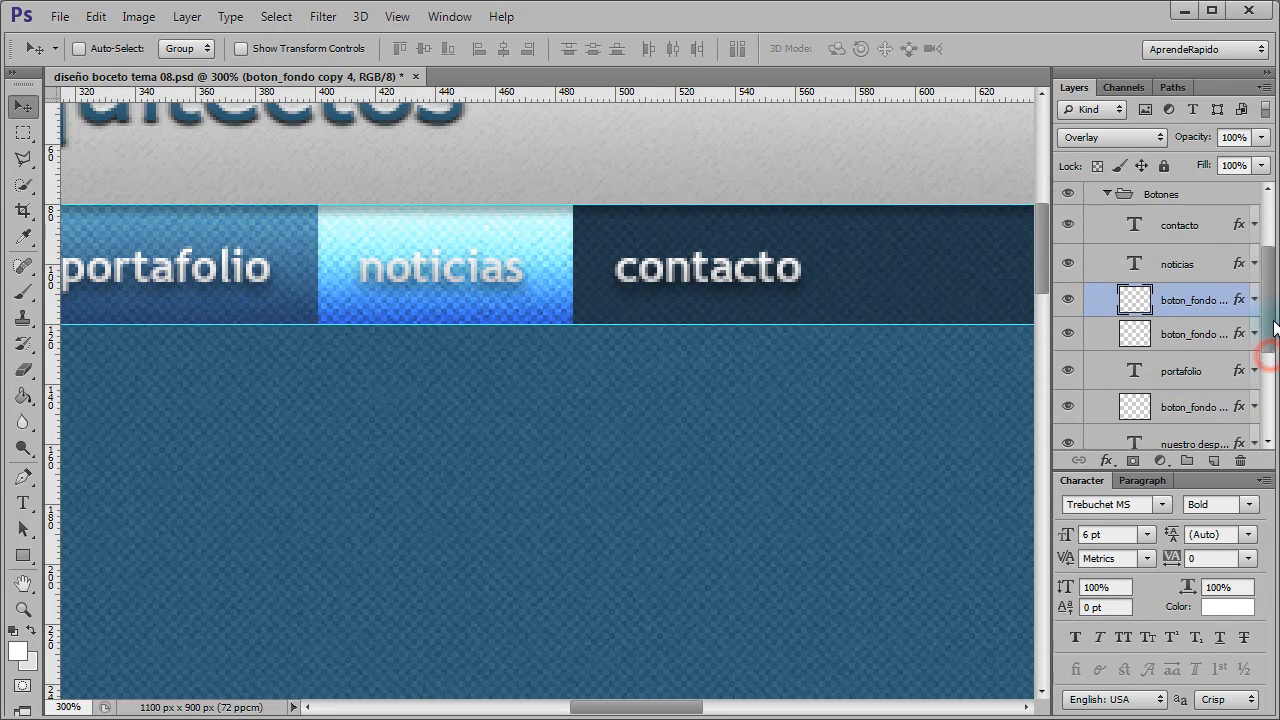
left_click_drag(1204, 309, 1200, 258)
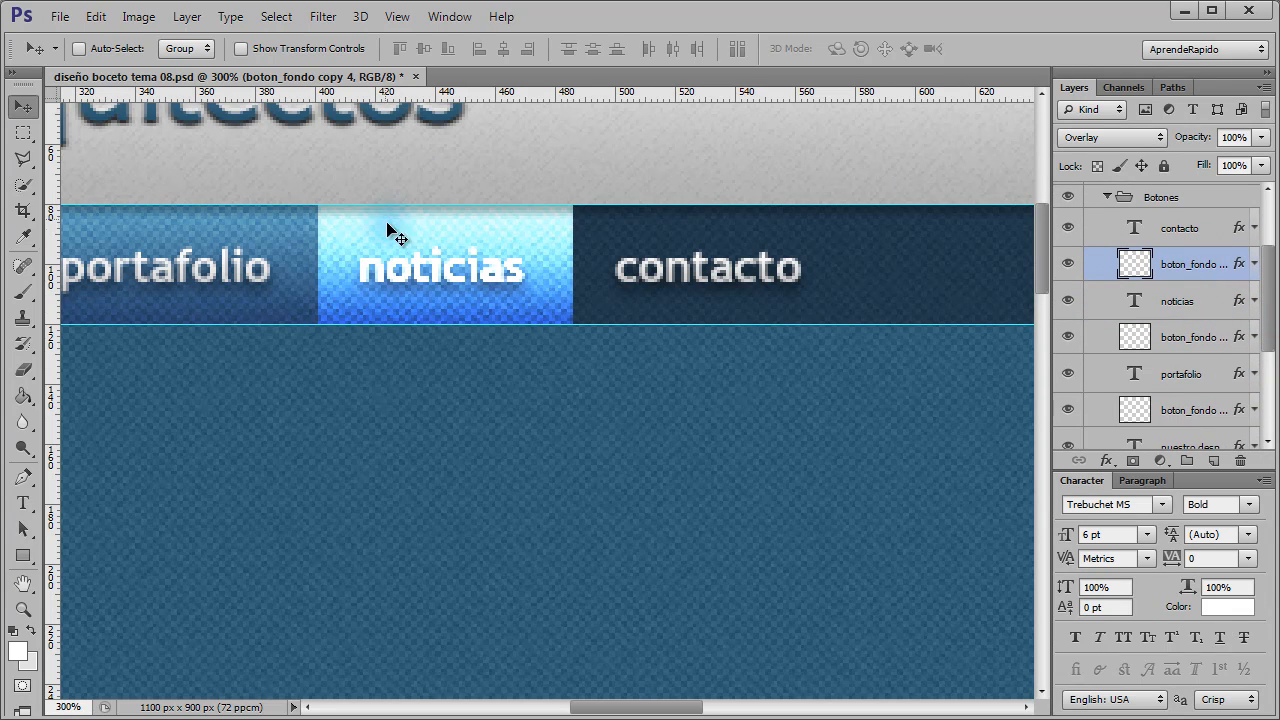
left_click_drag(397, 241, 651, 266)
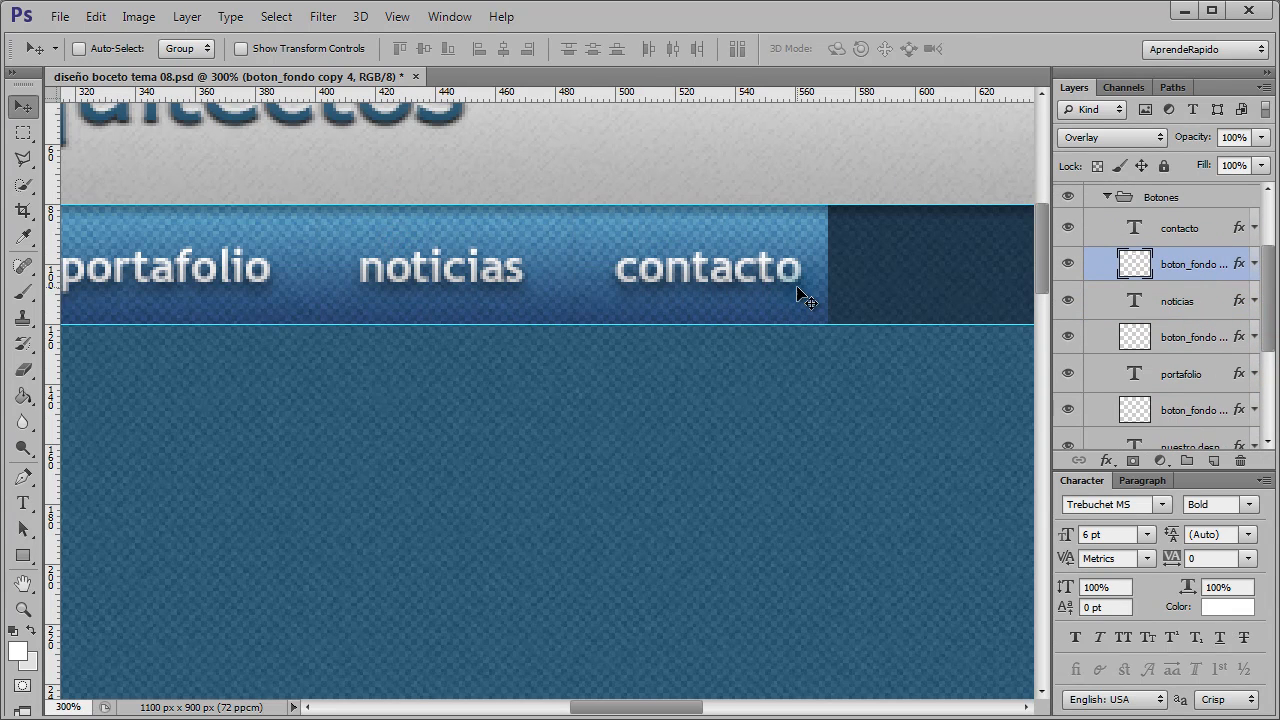
Widen the "contacto" background slightly on its right side with Free Transform to even out the margins around the text.
key("ctrl+t")
left_click_drag(827, 264, 836, 266)
key("Return")
Hide the four copied button backgrounds, leaving only the original boton_fondo behind "inicio" visible.
left_click(1254, 263)
left_click(1068, 263)
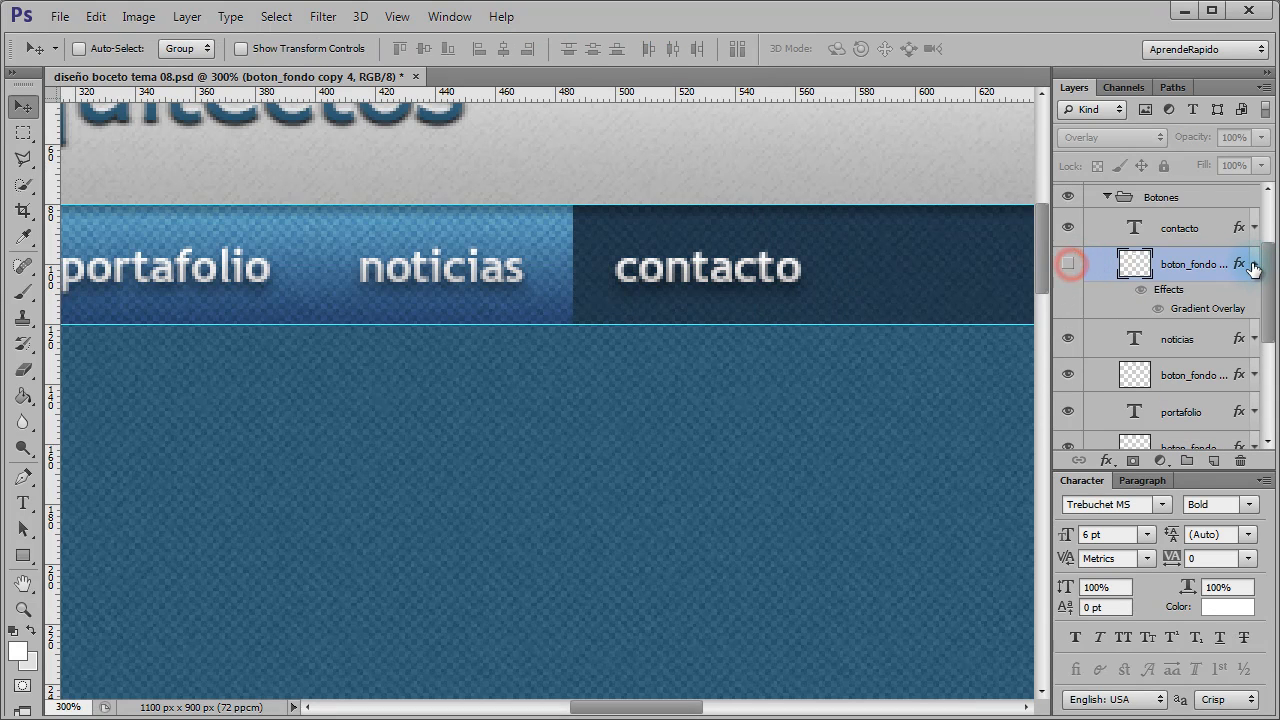
left_click(1254, 263)
left_click(1068, 337)
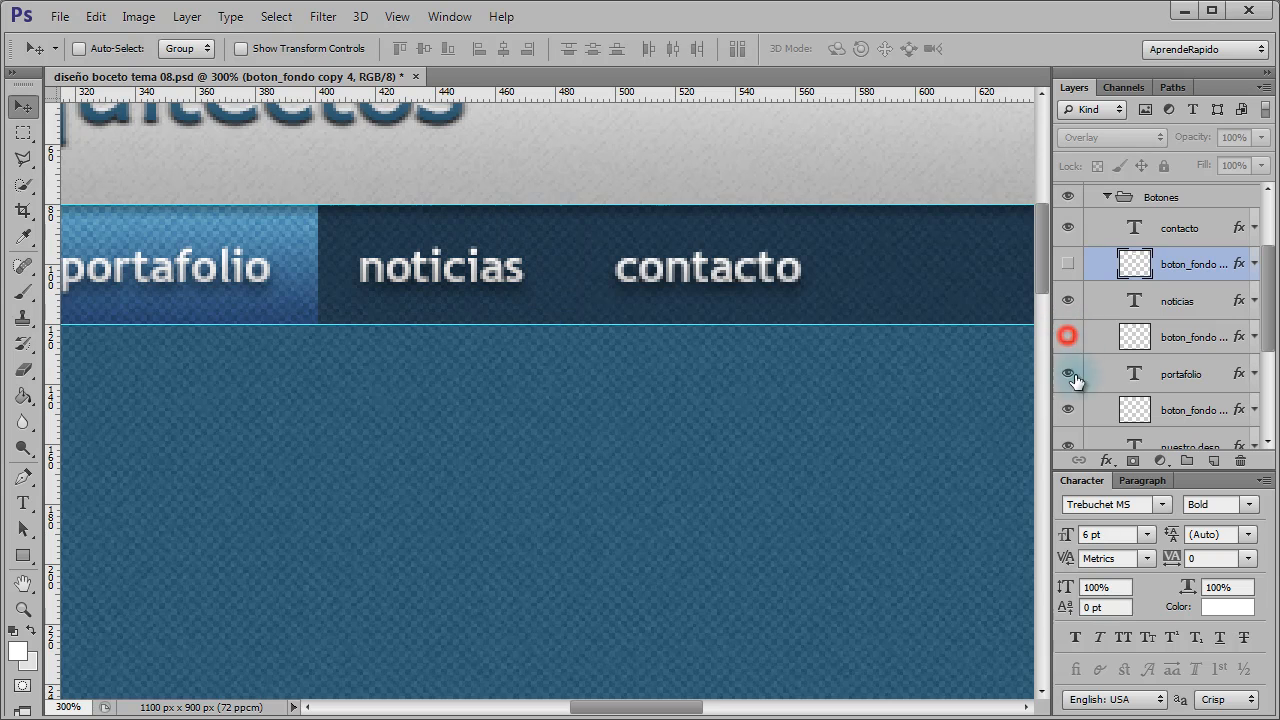
left_click(1068, 409)
scroll(1265, 350, "down", 5)
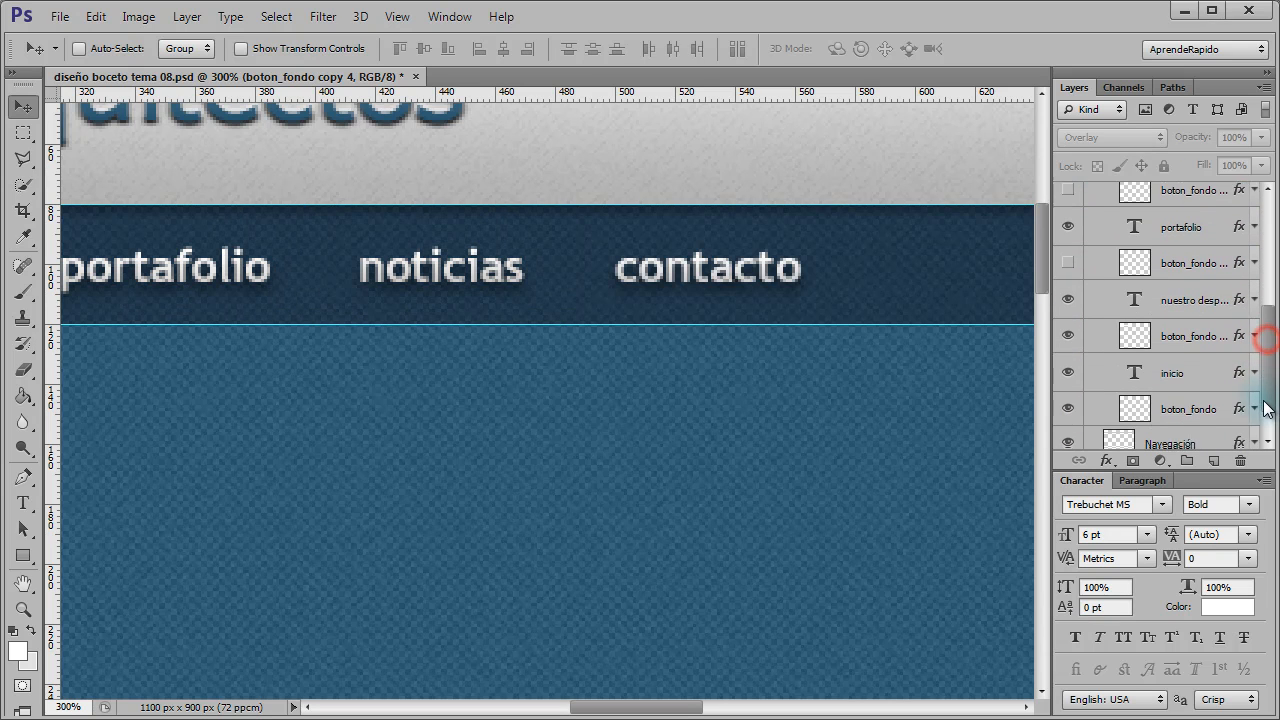
left_click(1068, 316)
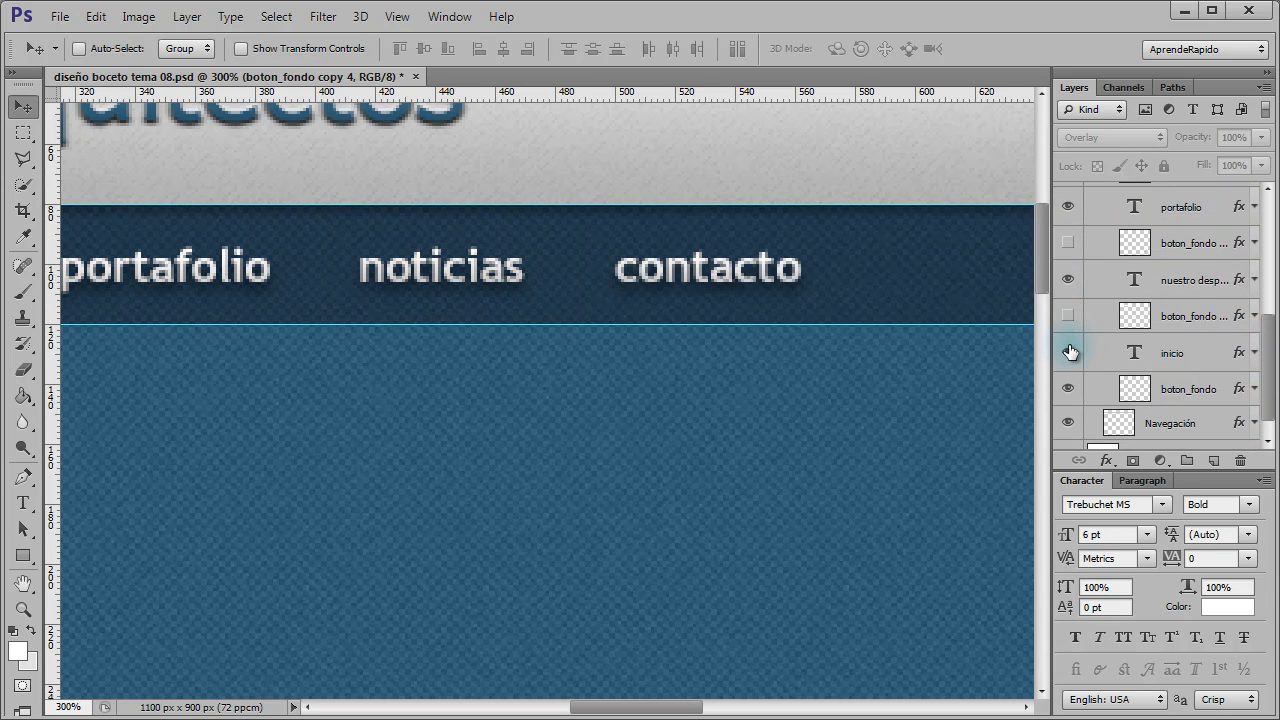
Preview the navigation bar at 100% zoom by switching the "inicio" background's visibility off and on.
key("ctrl+minus")
key("ctrl+minus")
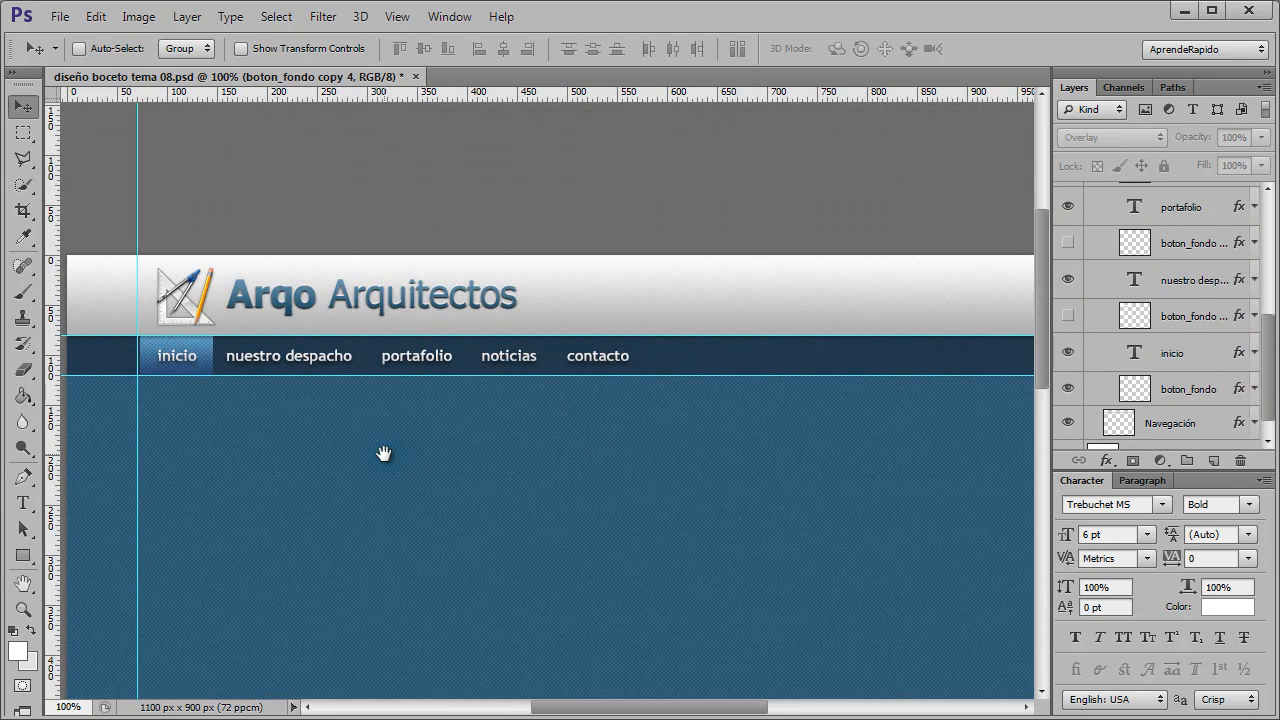
left_click_drag(380, 451, 479, 411)
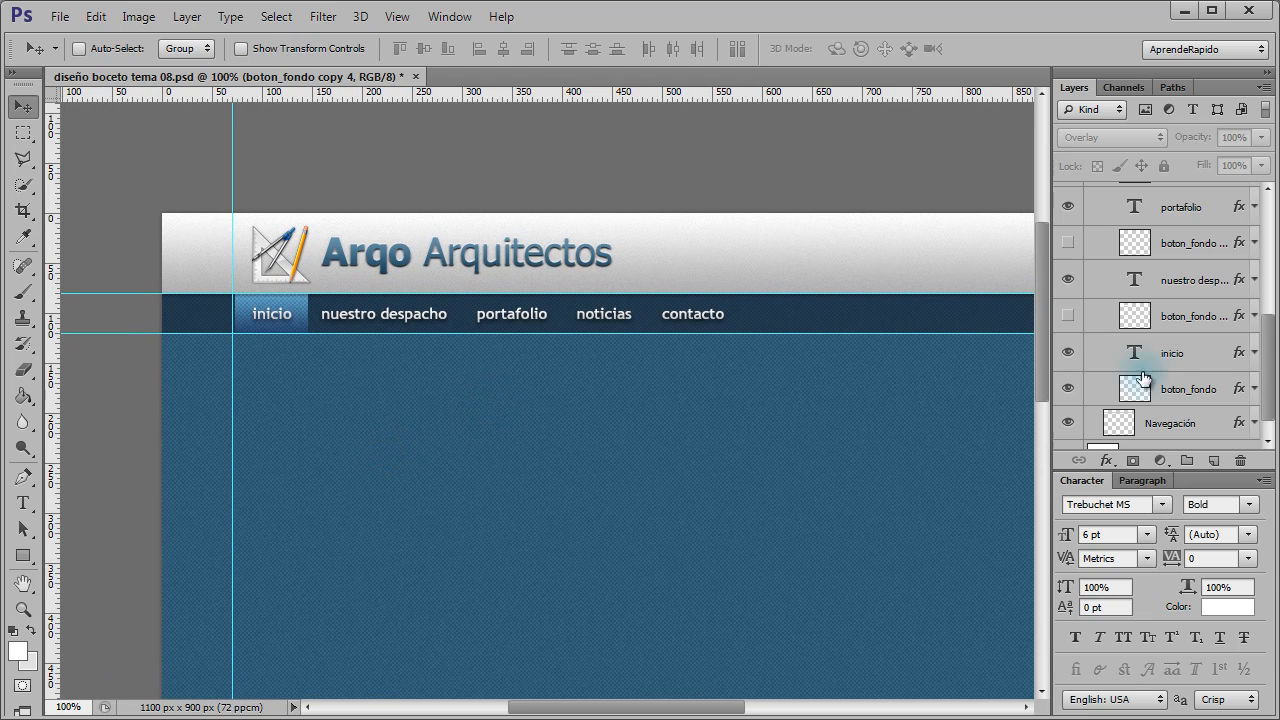
left_click(1066, 390)
left_click(1066, 390)
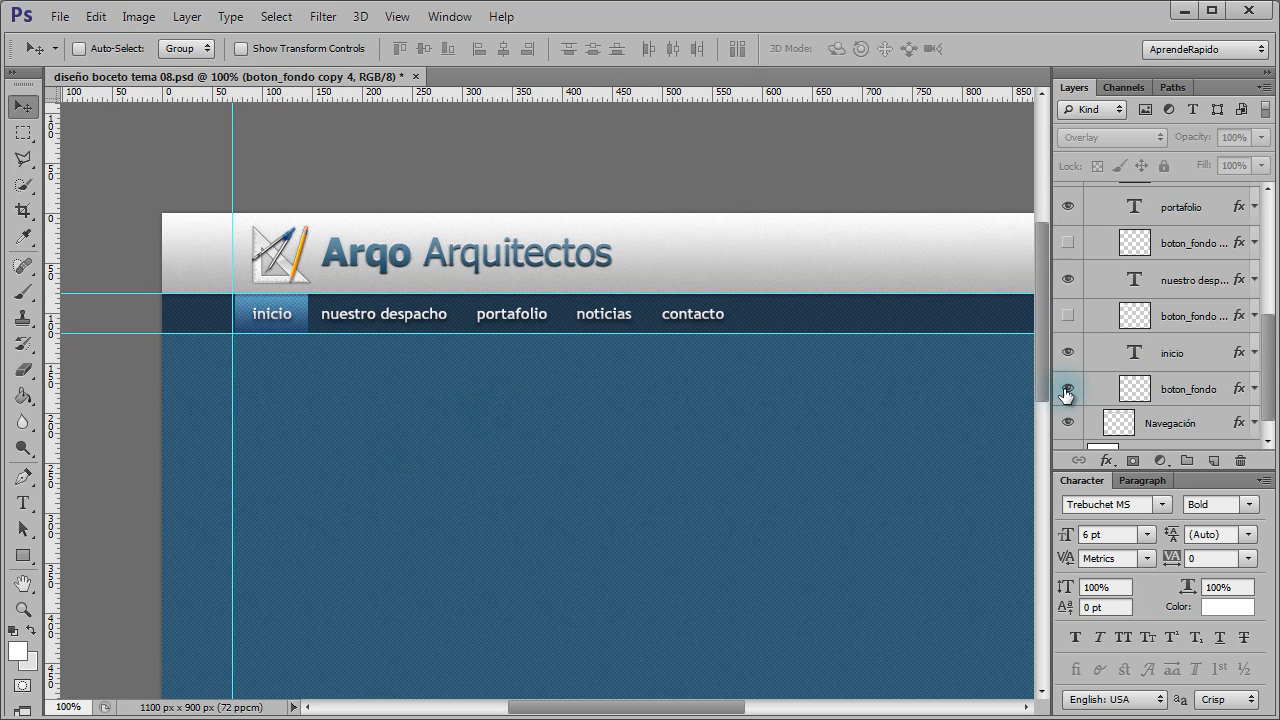
Minimize the Character and Paragraph panel group, and make the four copied button backgrounds visible again.
right_click(1200, 480)
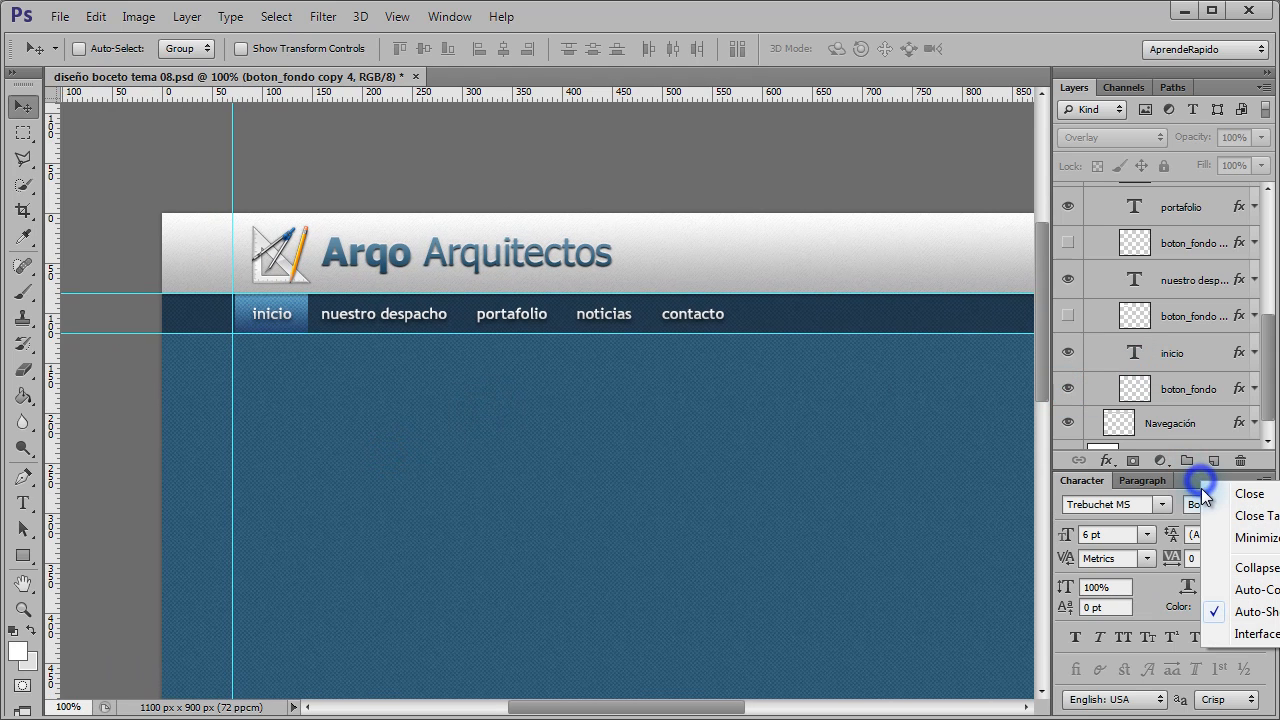
left_click(1220, 538)
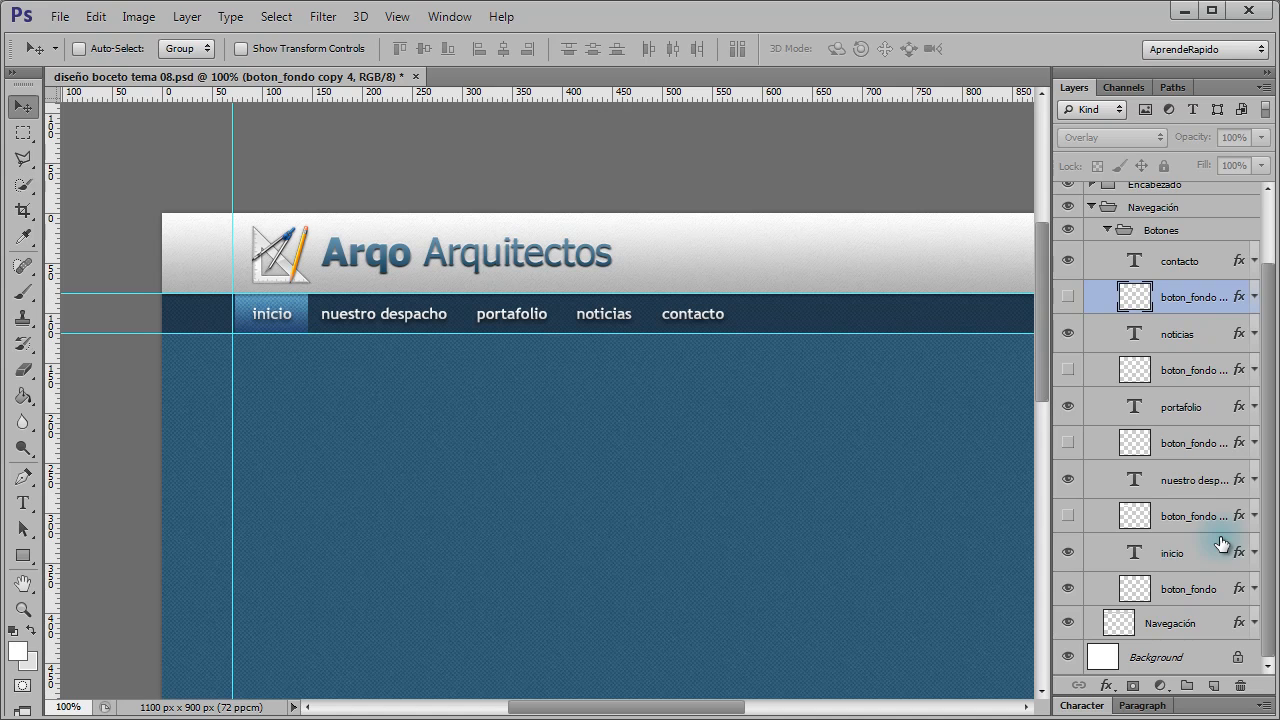
left_click(1068, 297)
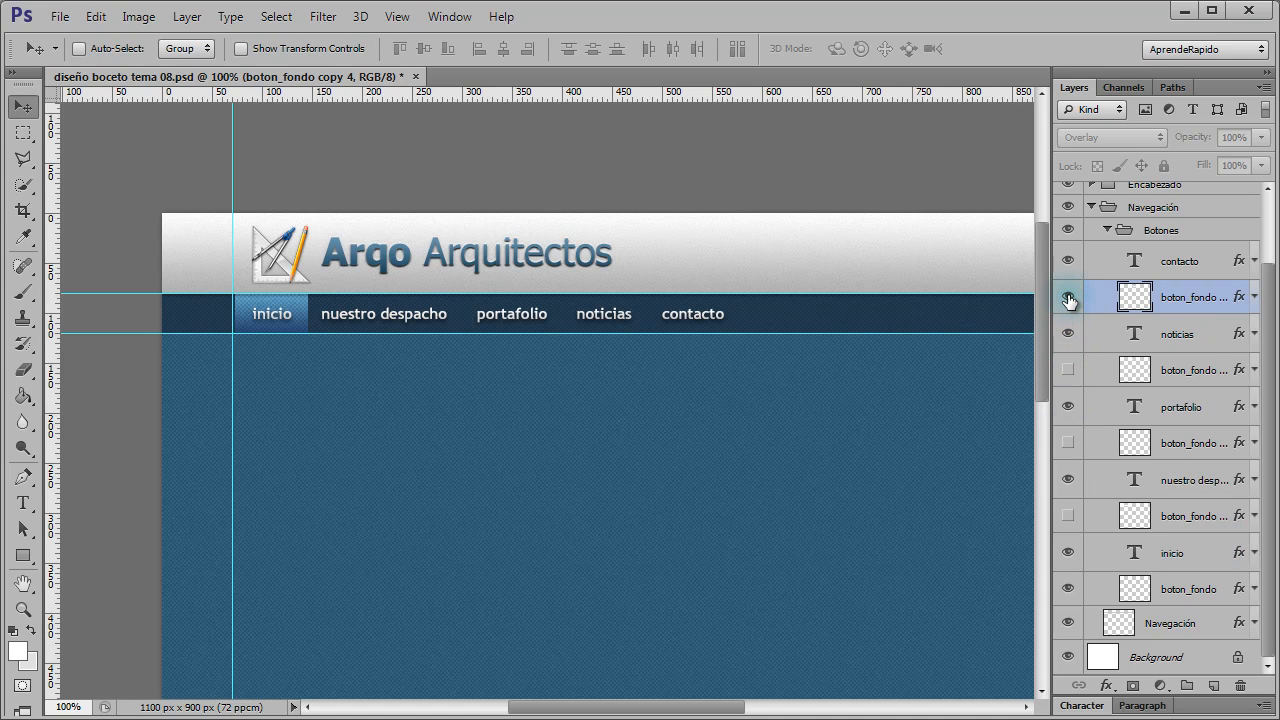
left_click_drag(1068, 297, 1068, 516)
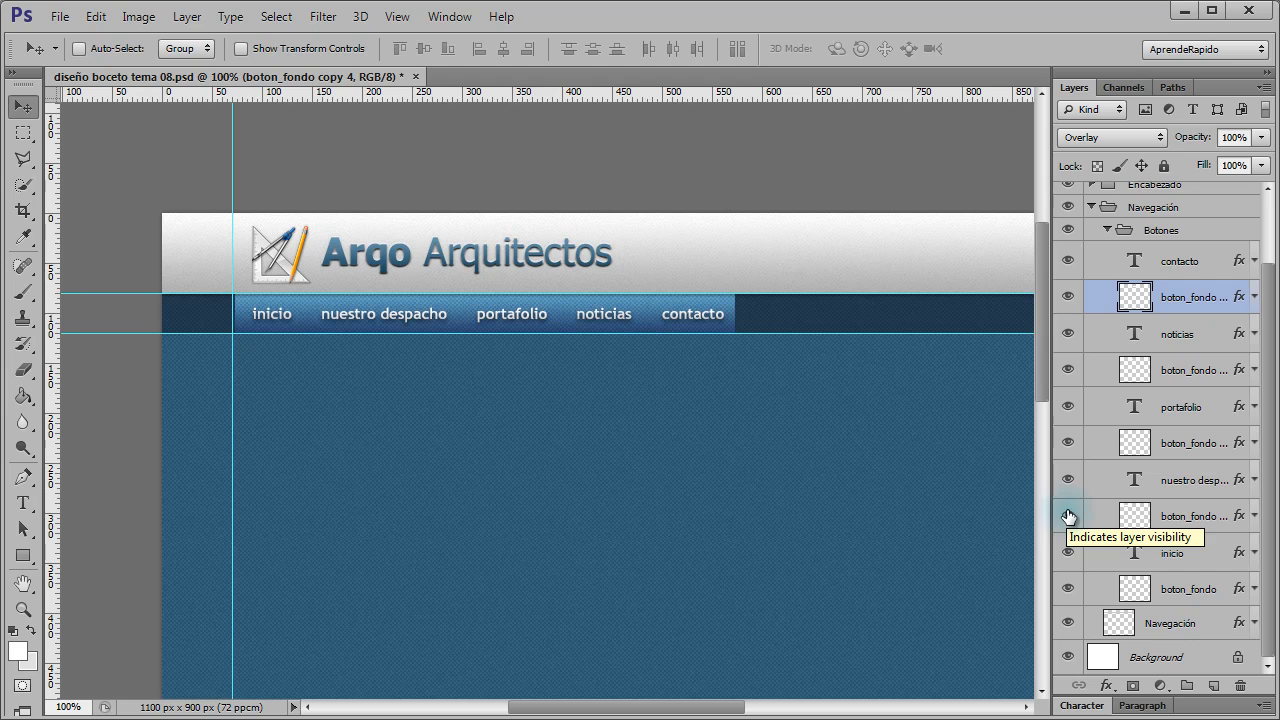
Create a new layer directly above boton_fondo and name it "flecha".
left_click(1175, 589)
left_click(1180, 667)
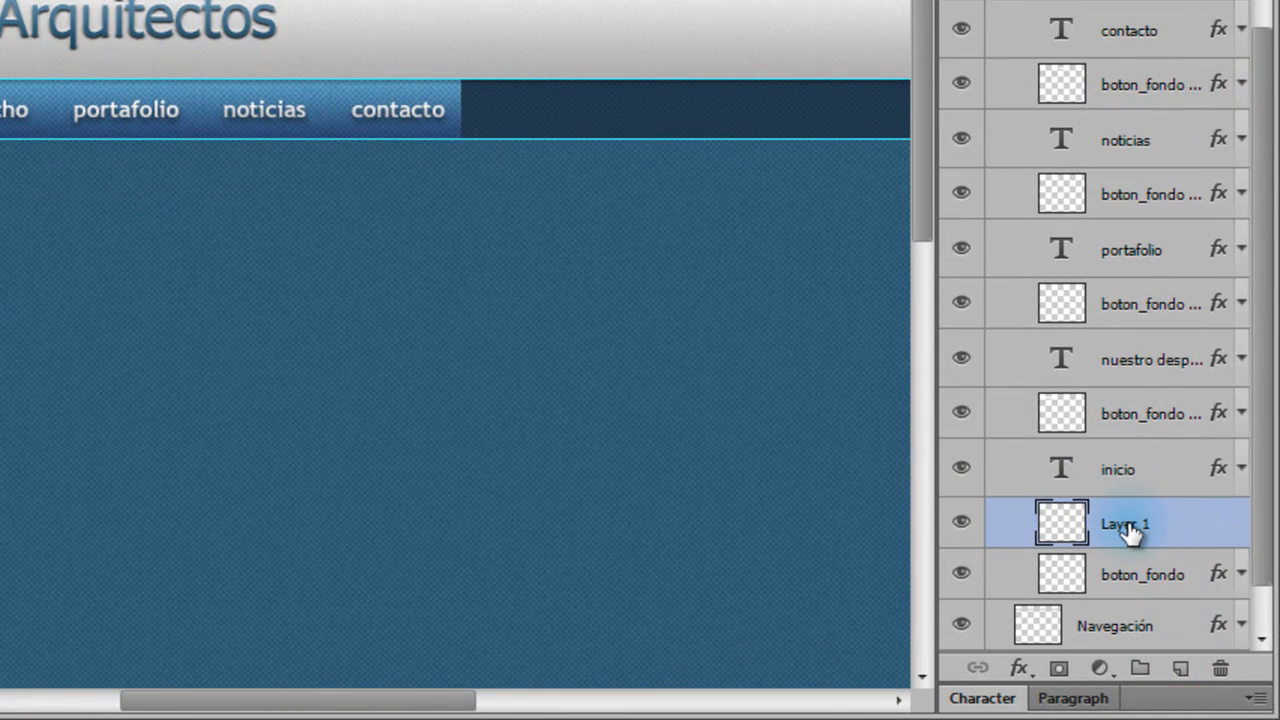
double_click(1125, 525)
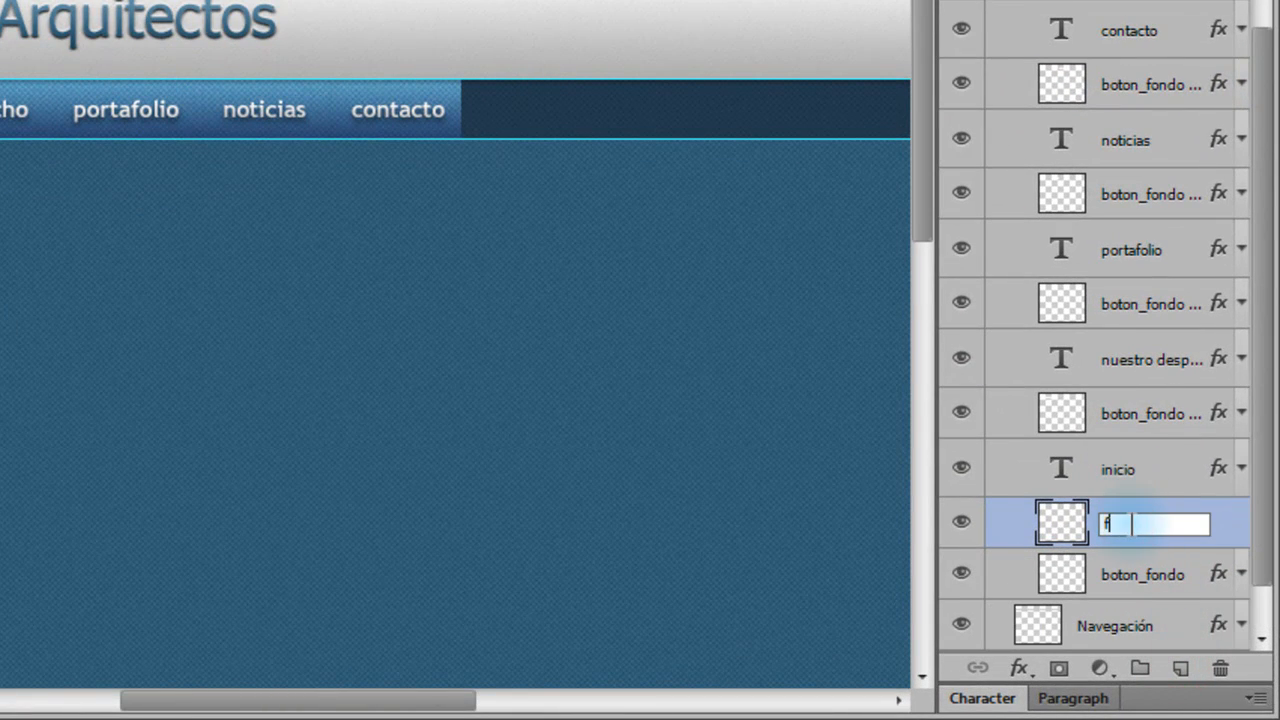
type("flecha")
key("Return")
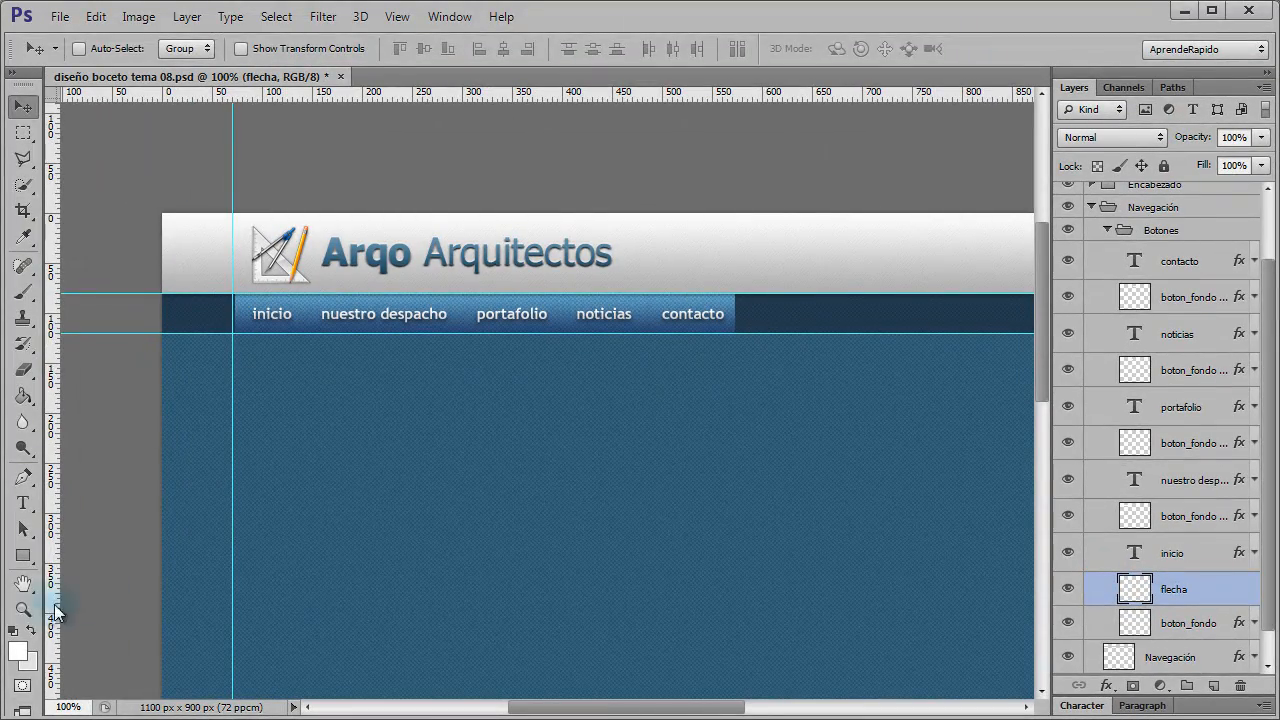
Draw a triangular Polygonal Lasso selection about 40 px wide and 20 px tall below "inicio", pointing up across the navigation bar's lower edge.
left_click(22, 610)
left_click(263, 314)
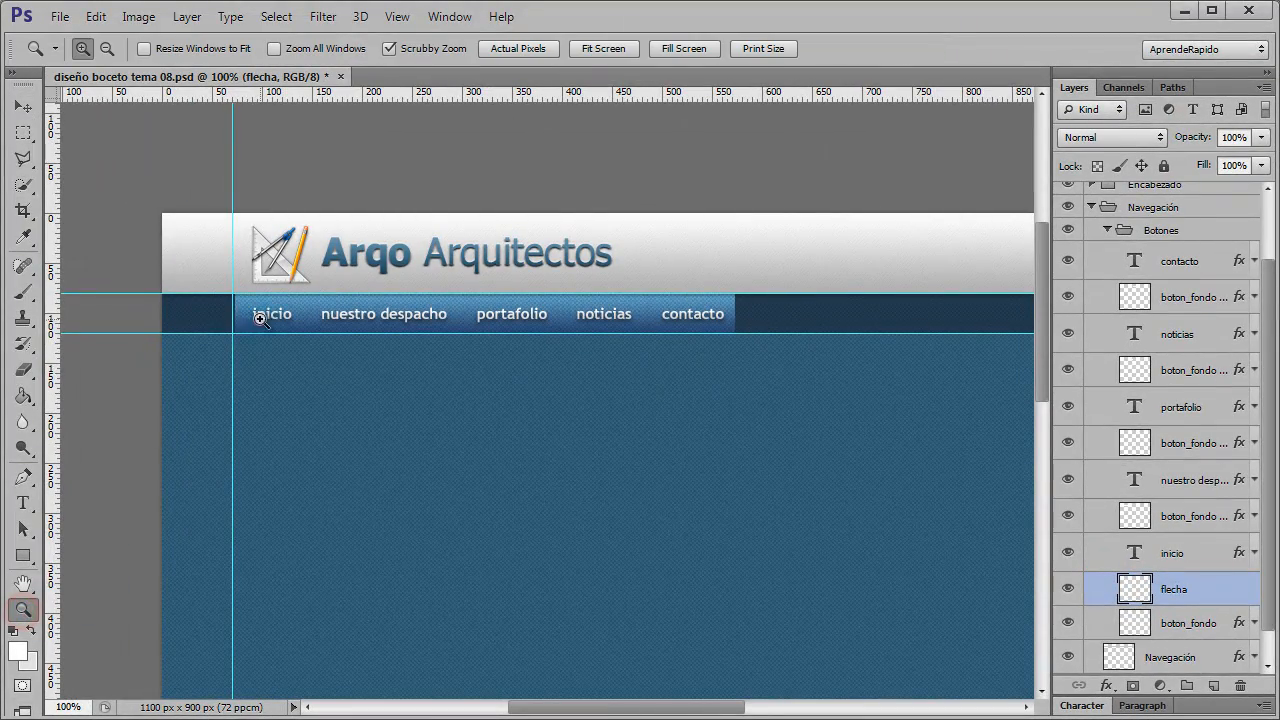
left_click(280, 329)
left_click(36, 238)
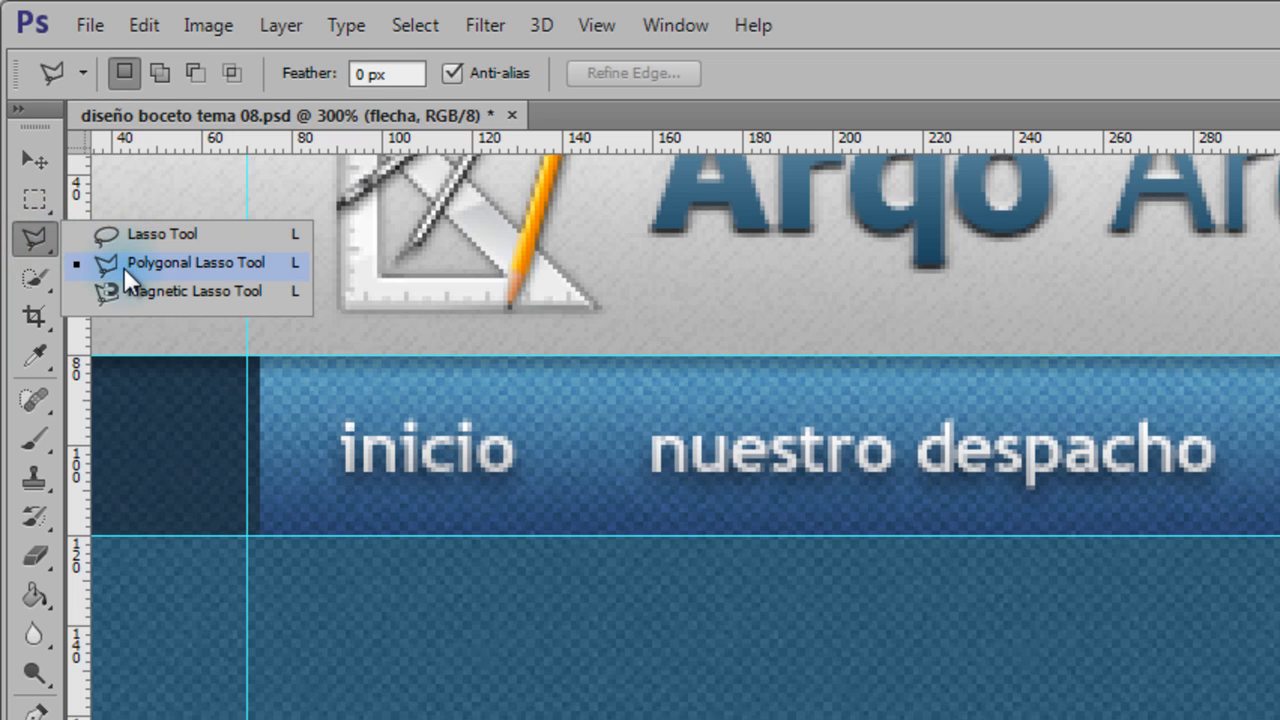
left_click(124, 267)
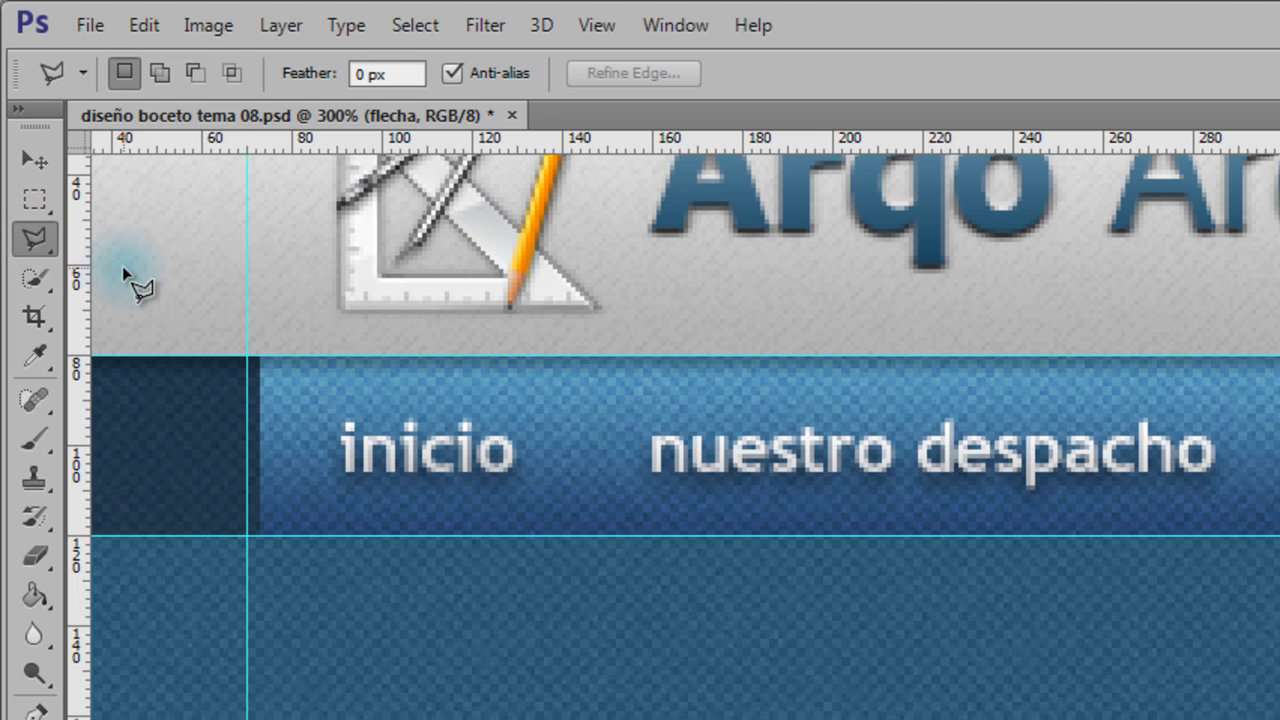
left_click(322, 589)
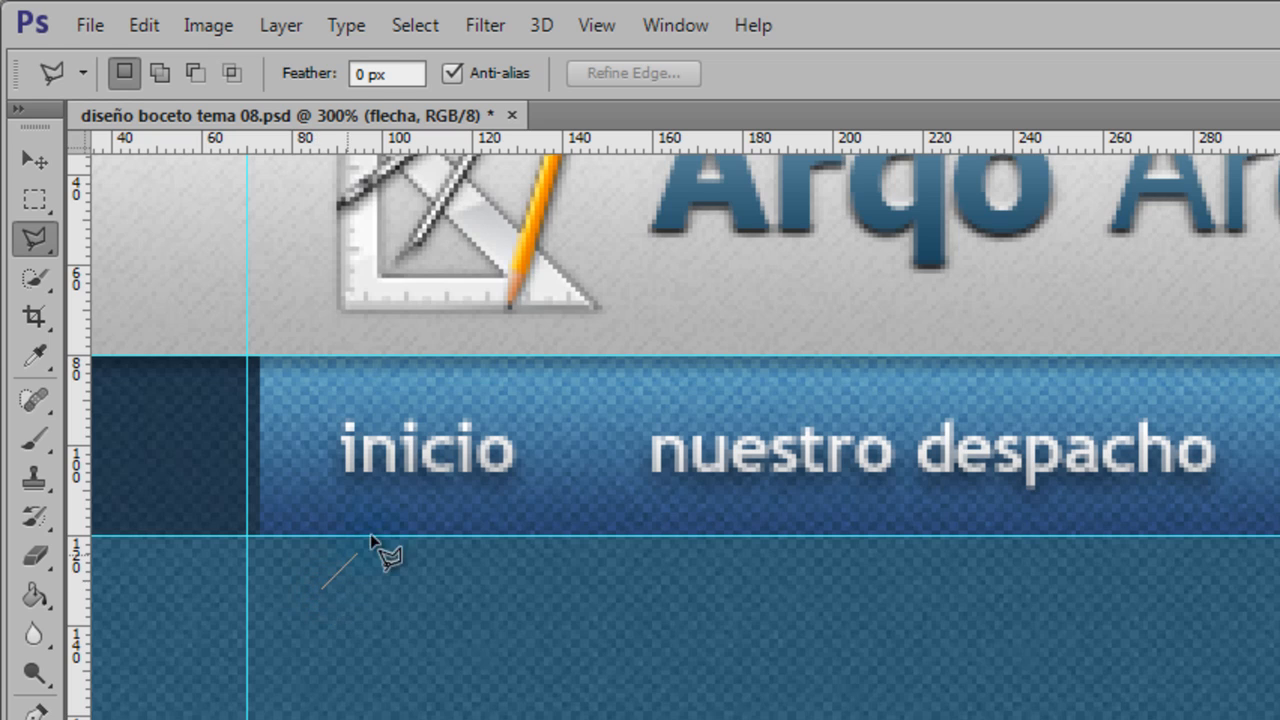
left_click(415, 495)
left_click(502, 580)
left_click(502, 628)
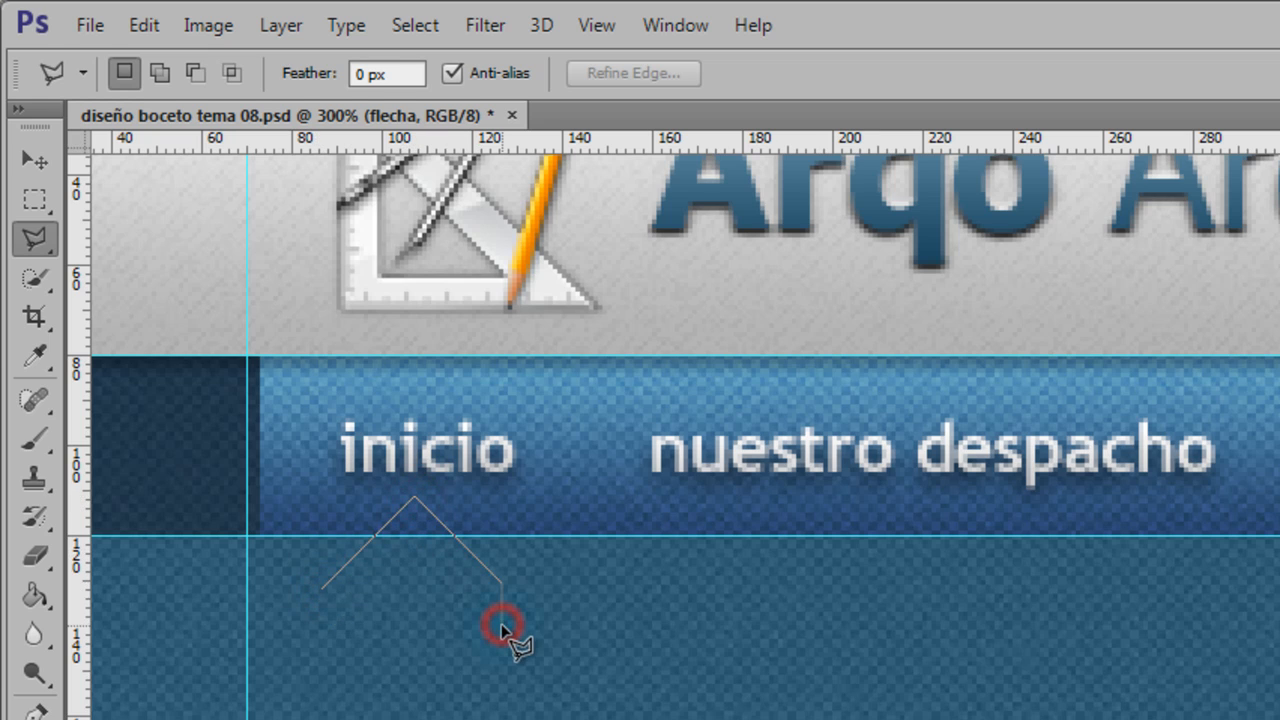
left_click(324, 592)
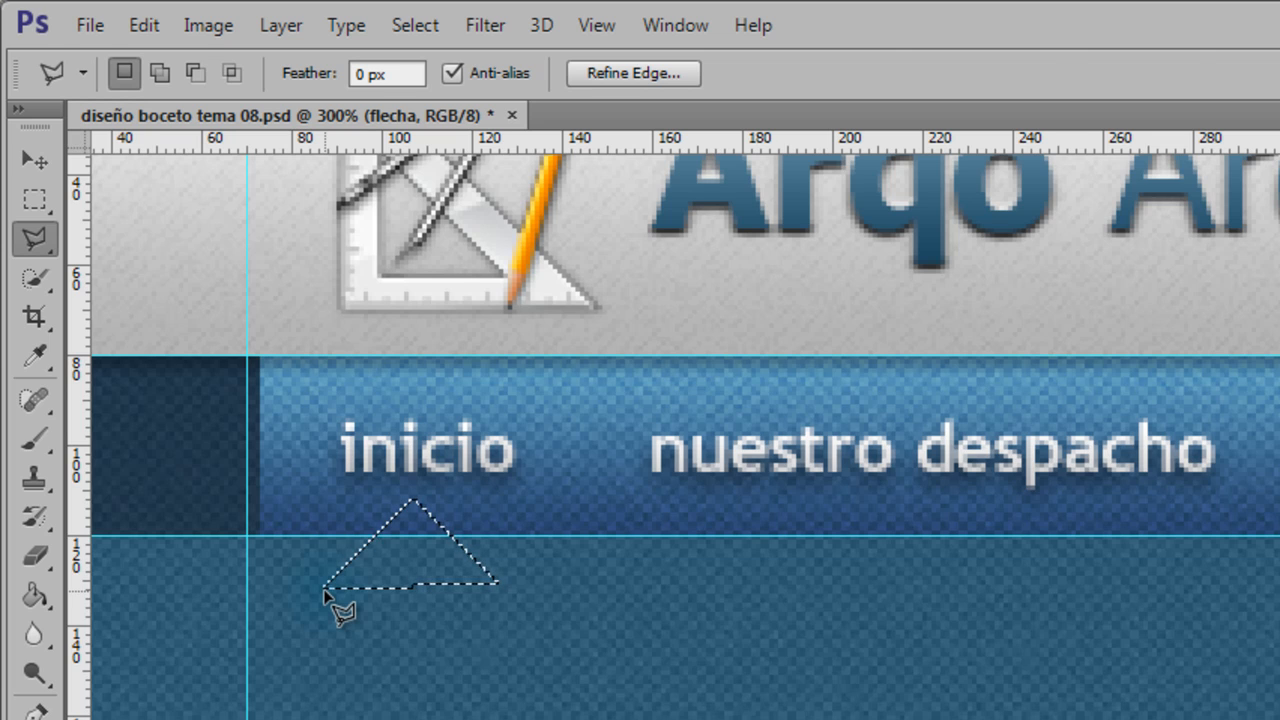
Nudge the triangular selection outline into place beneath "inicio" using the Rectangular Marquee tool, about 1 px down and 1 px left.
key("m")
key("Down")
key("Down")
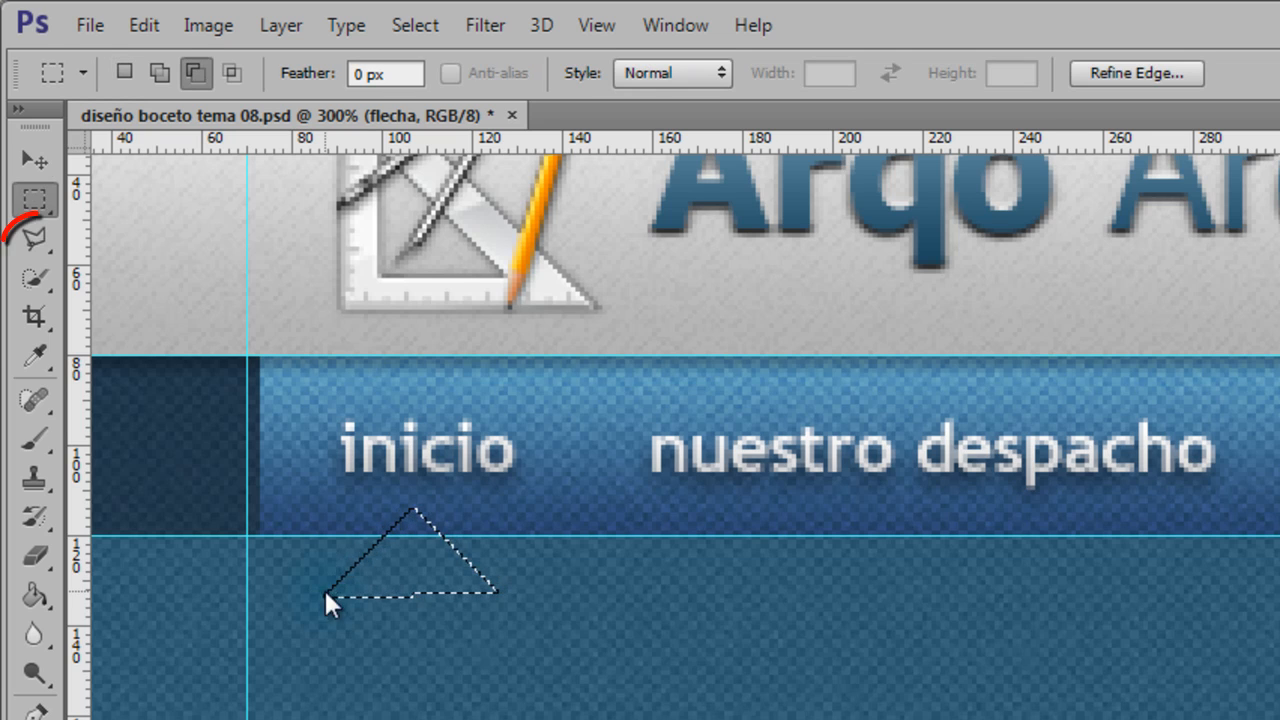
key("Left")
key("Left")
key("Up")
key("Up")
key("Right")
key("Right")
key("Right")
key("Down")
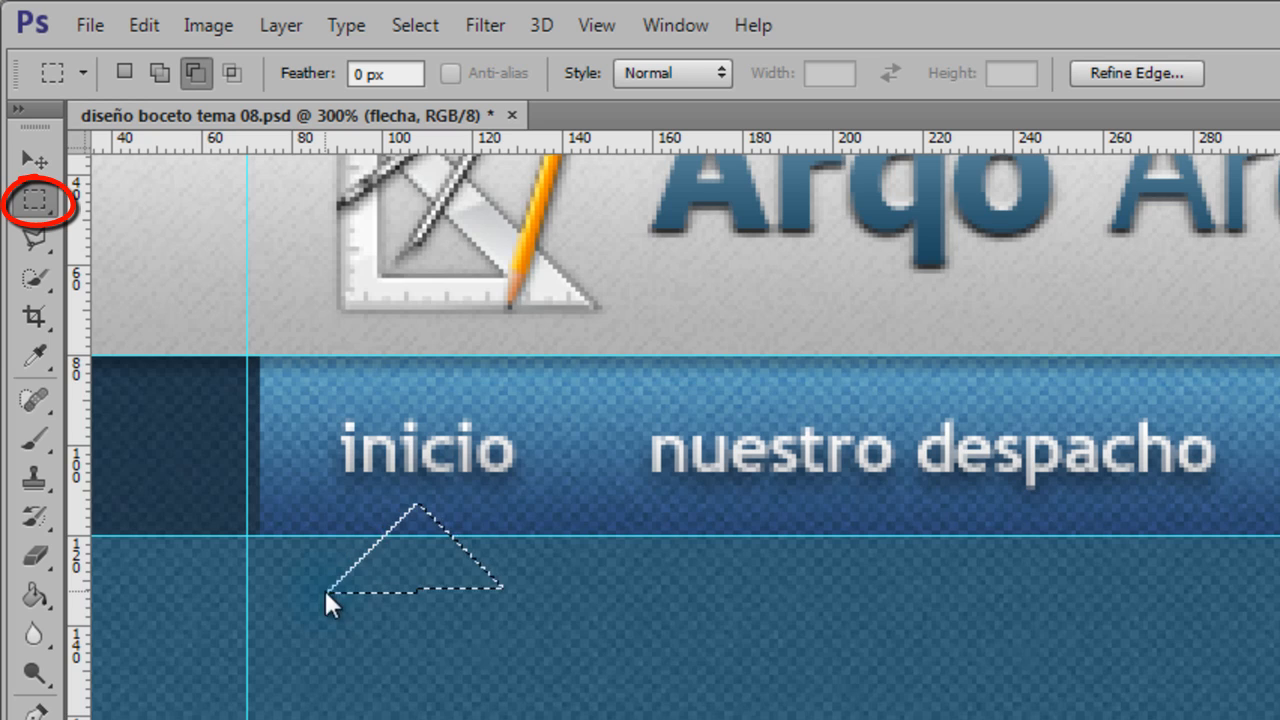
key("Down")
key("Left")
key("Left")
key("Left")
key("Up")
key("Up")
key("Left")
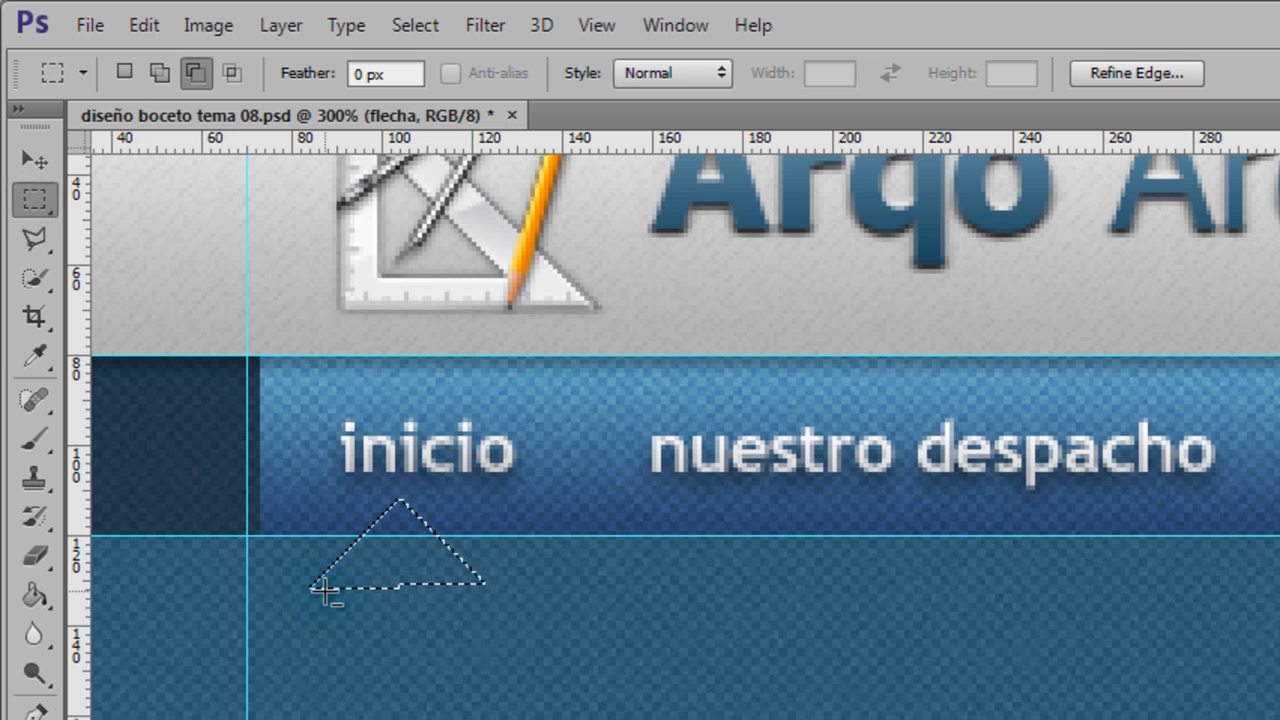
key("Down")
key("Right")
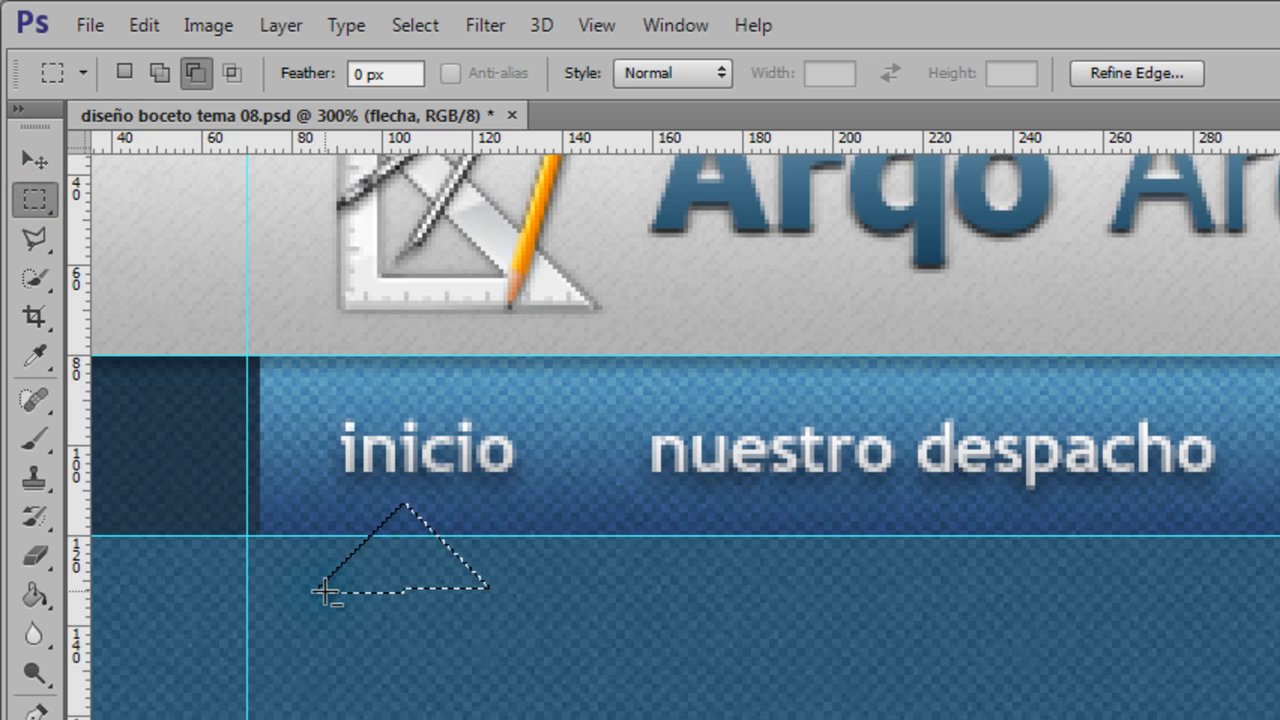
key("Right")
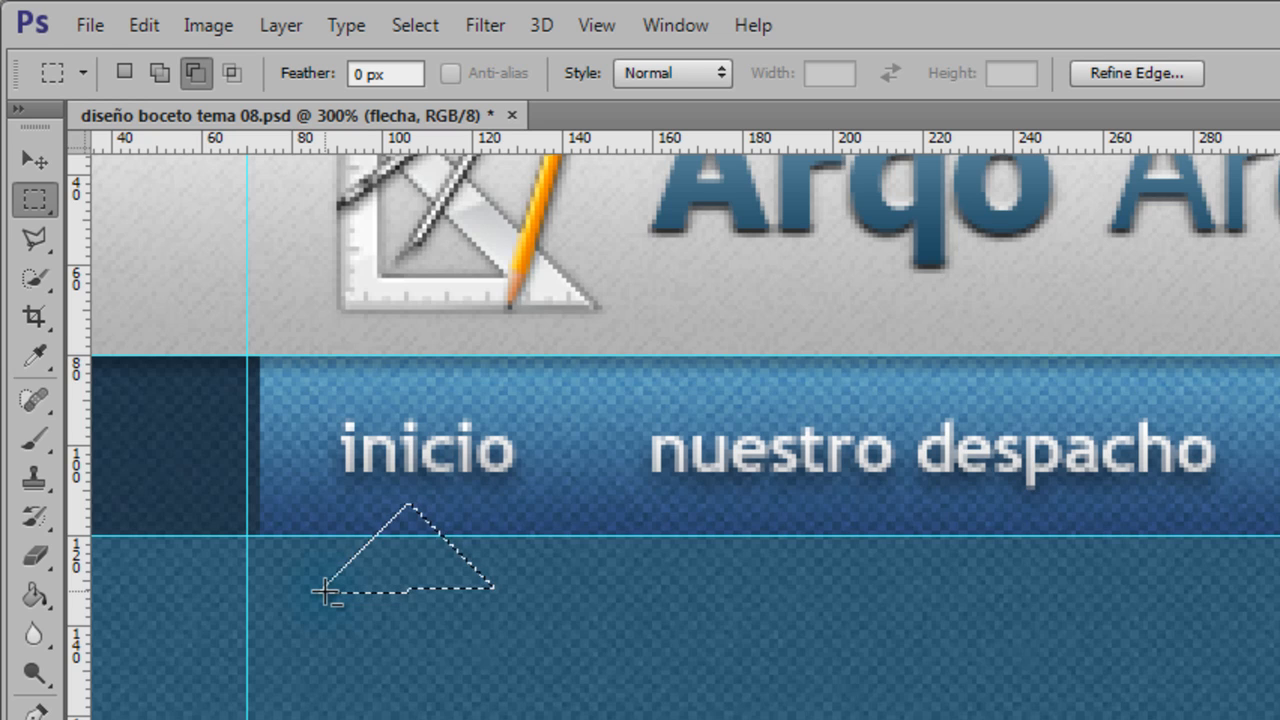
left_click(34, 200)
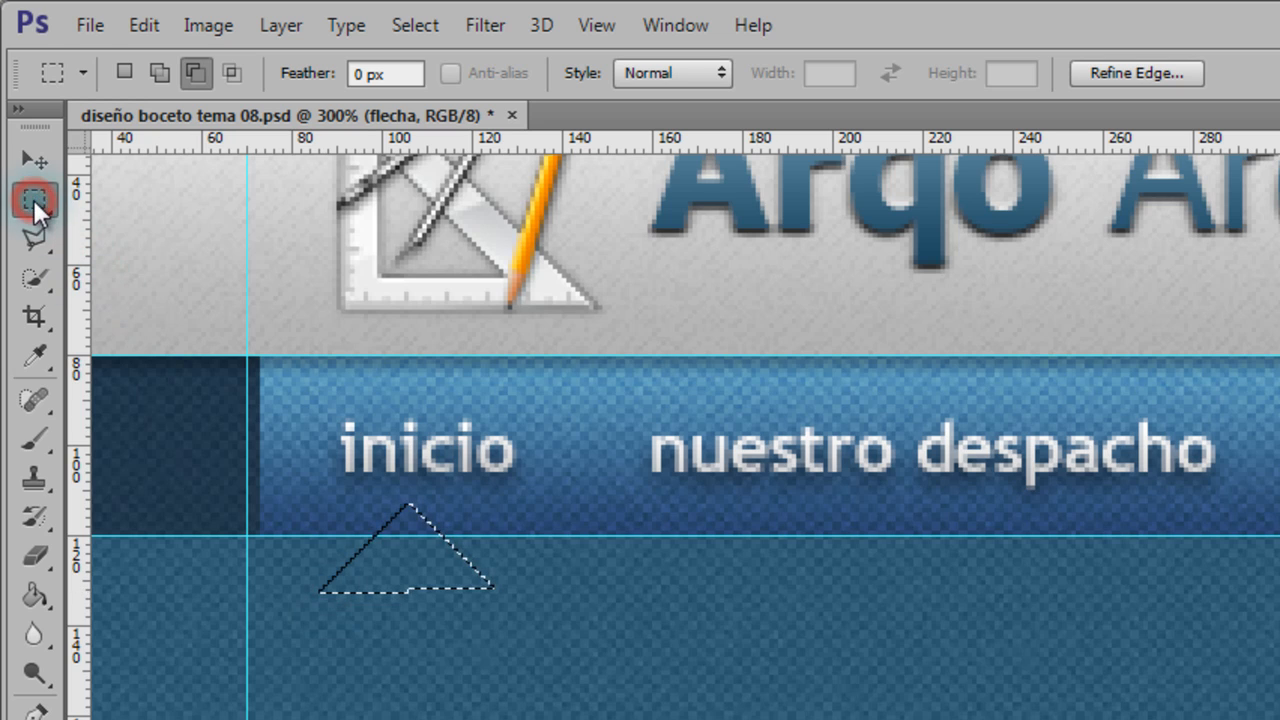
Subtract the part of the triangular selection below the navigation bar's lower edge, fill the remaining triangle with white and deselect it.
left_click(193, 71)
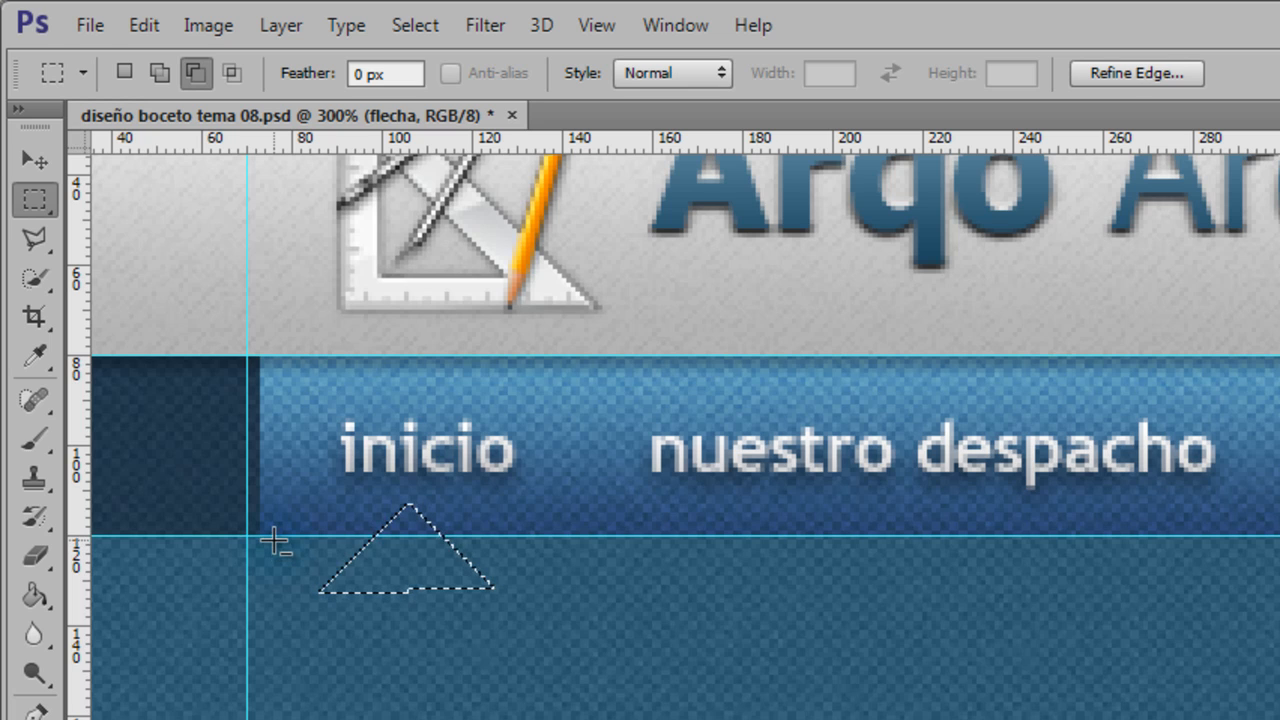
left_click_drag(273, 540, 547, 658)
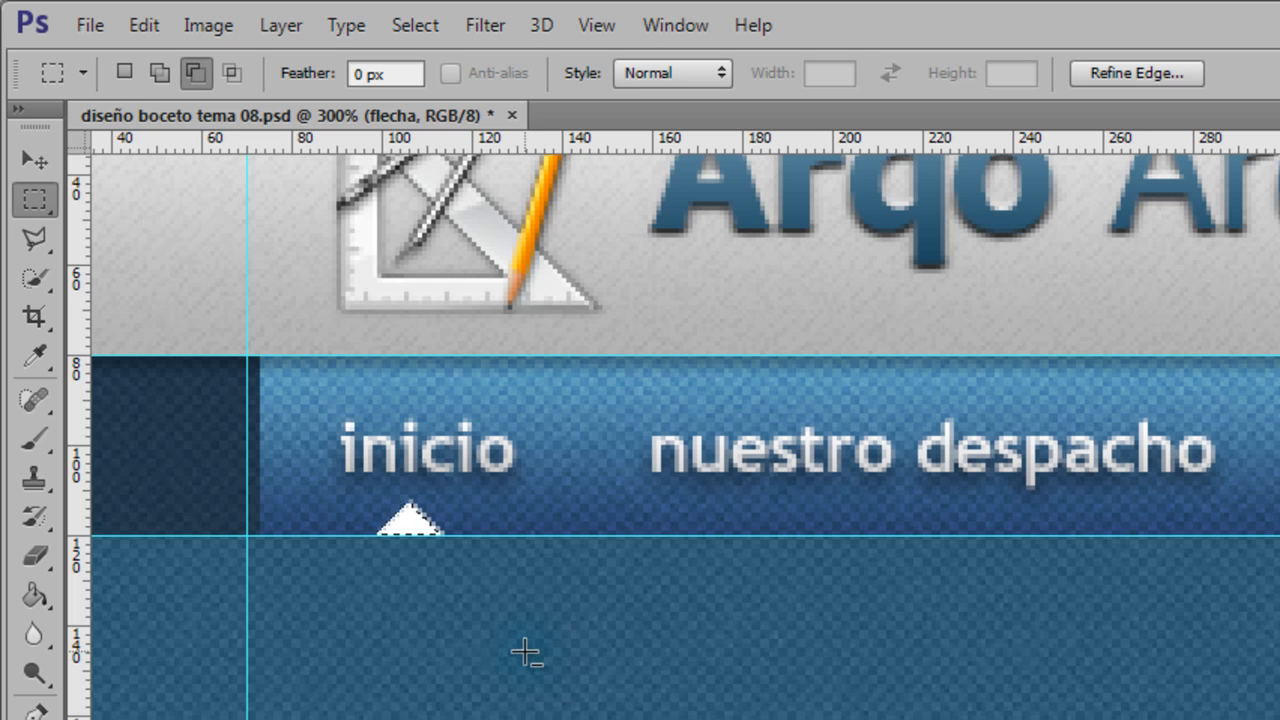
left_click(123, 79)
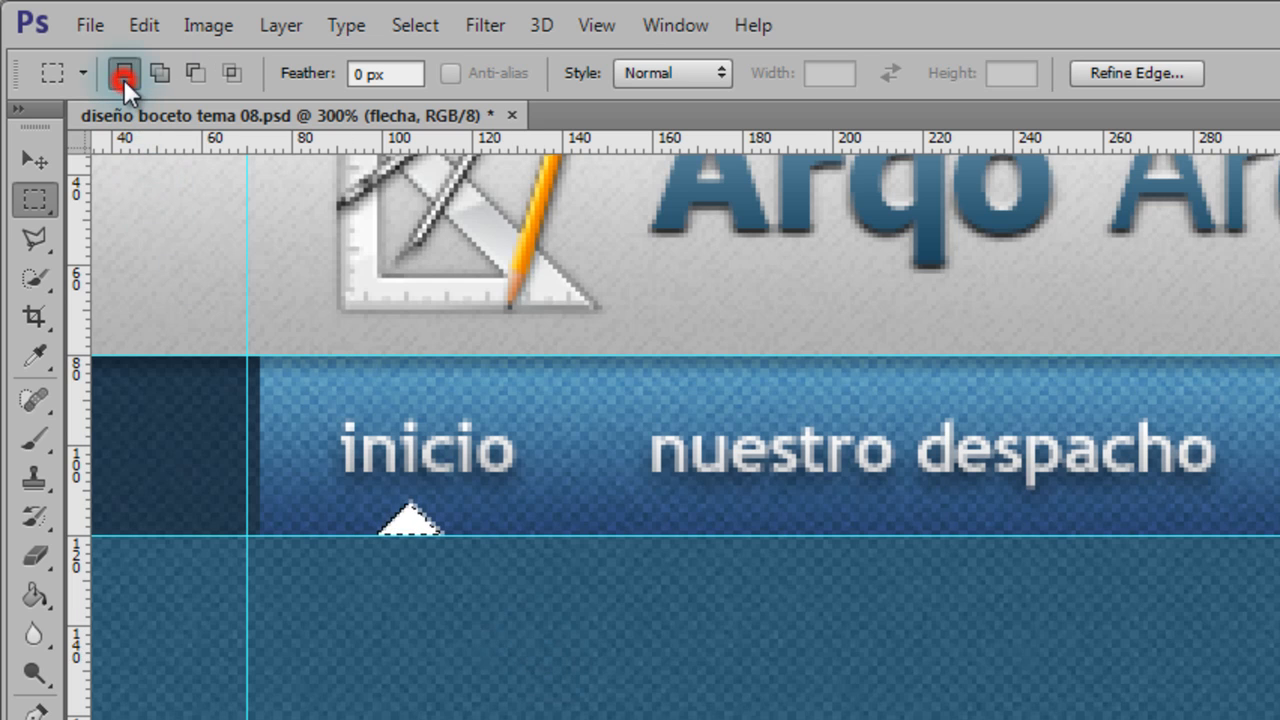
left_click(424, 584)
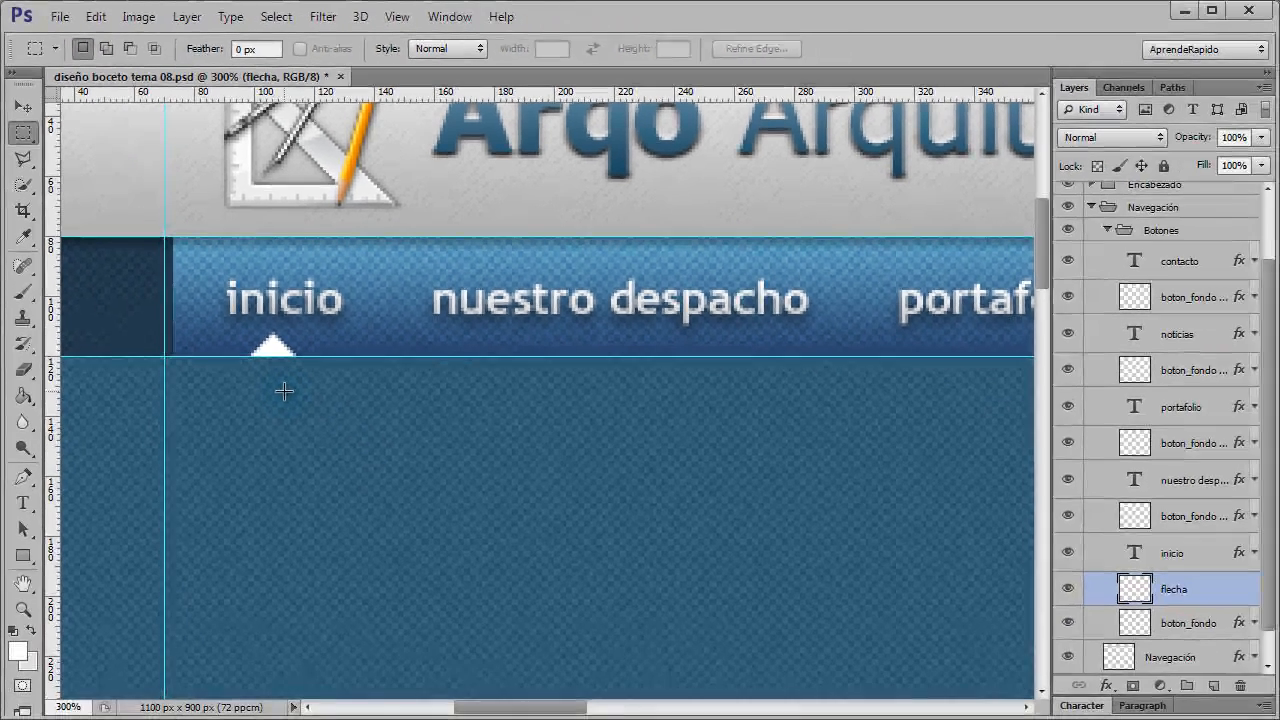
Hide the four copied button backgrounds, leaving only the one behind "inicio" visible.
left_click(1066, 516)
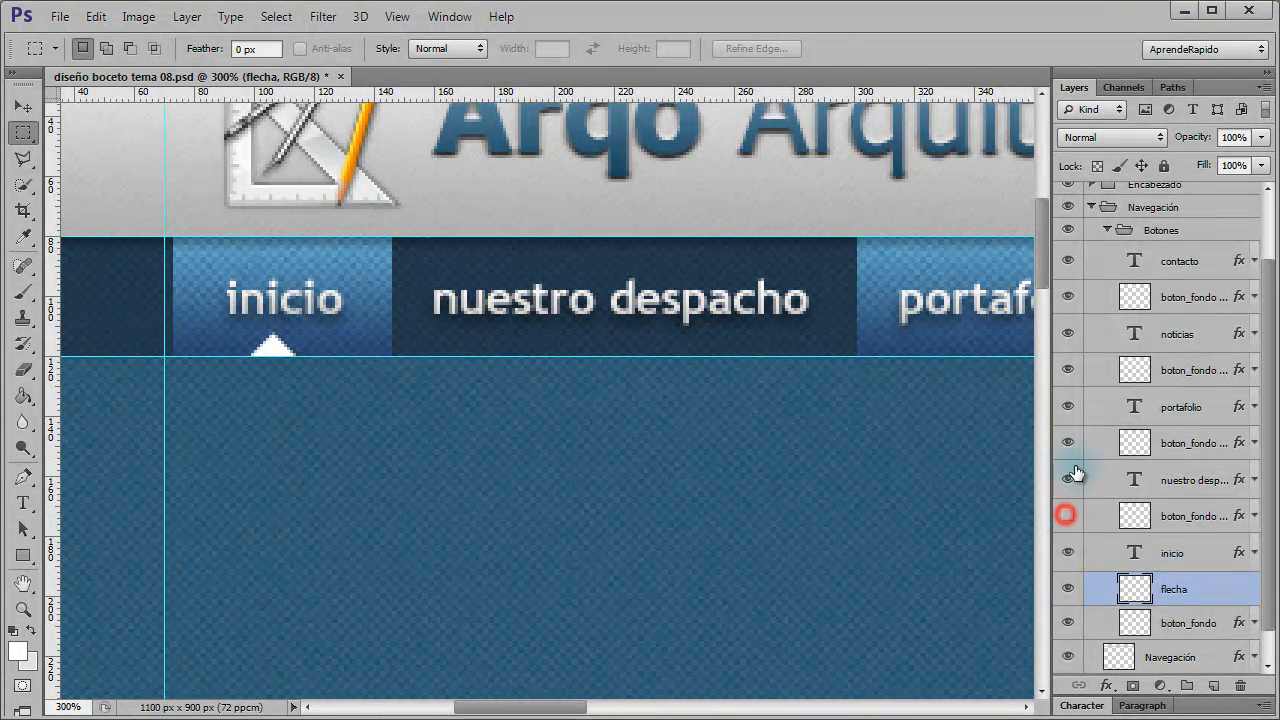
left_click(1067, 443)
left_click(1068, 370)
left_click(1068, 297)
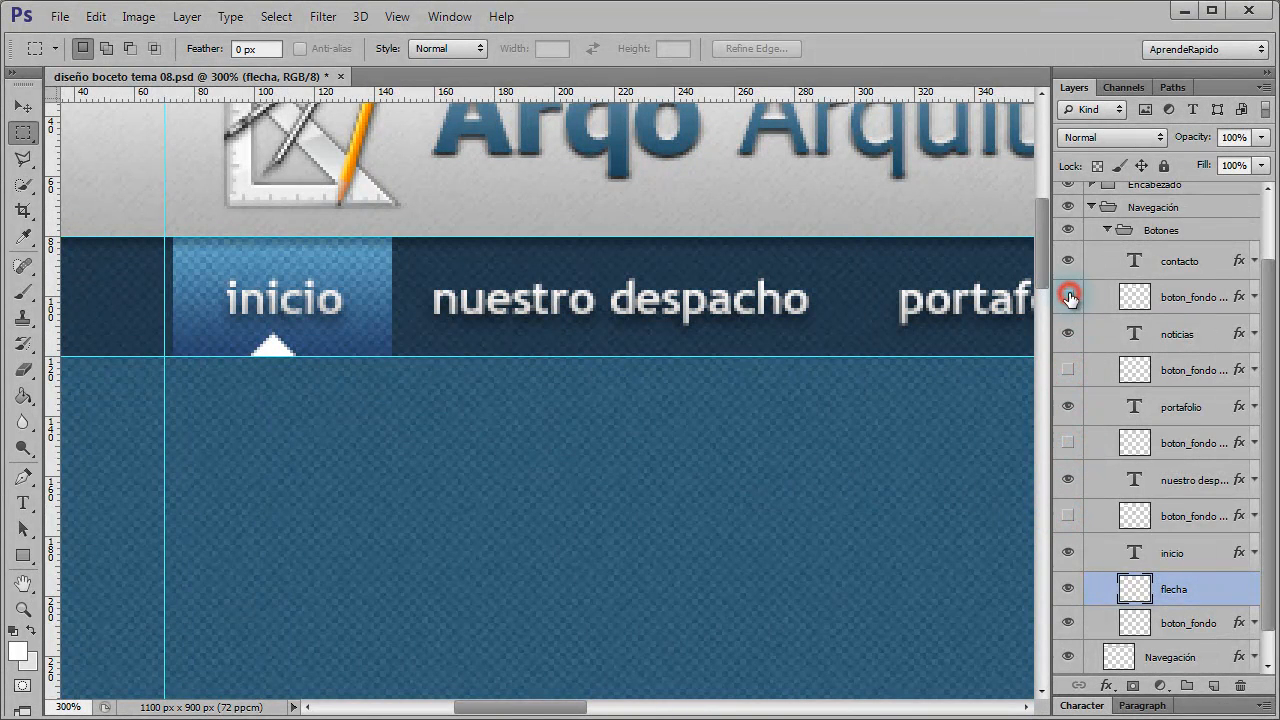
Align the flecha and boton_fondo layers by their horizontal centers so the arrow sits in the middle of the "inicio" button.
left_click_drag(1267, 590, 1269, 621)
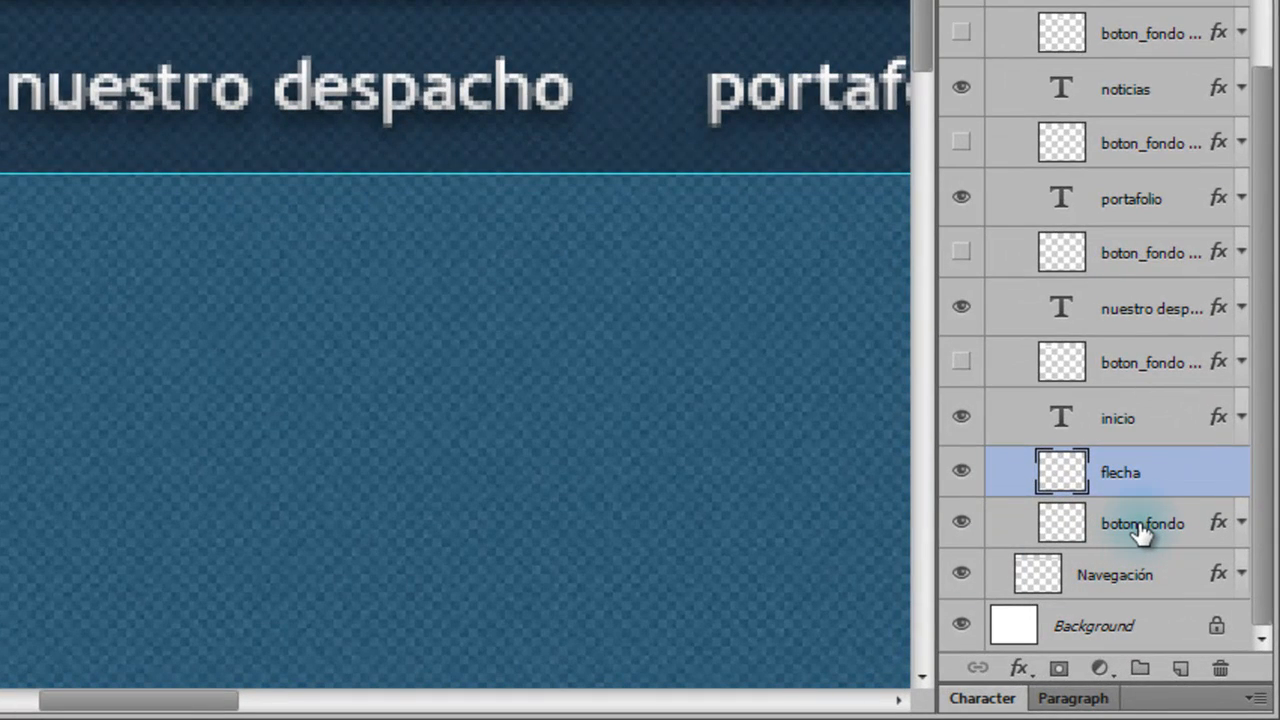
left_click(1142, 533, "shift")
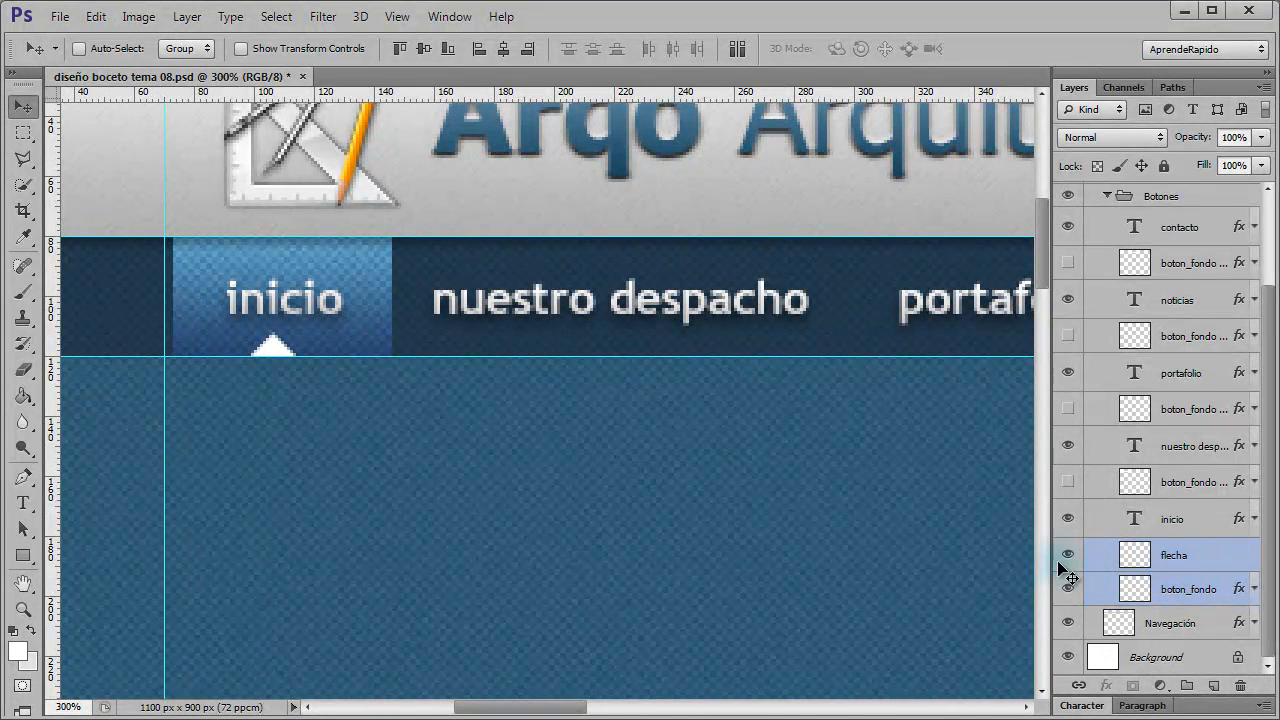
left_click(504, 53)
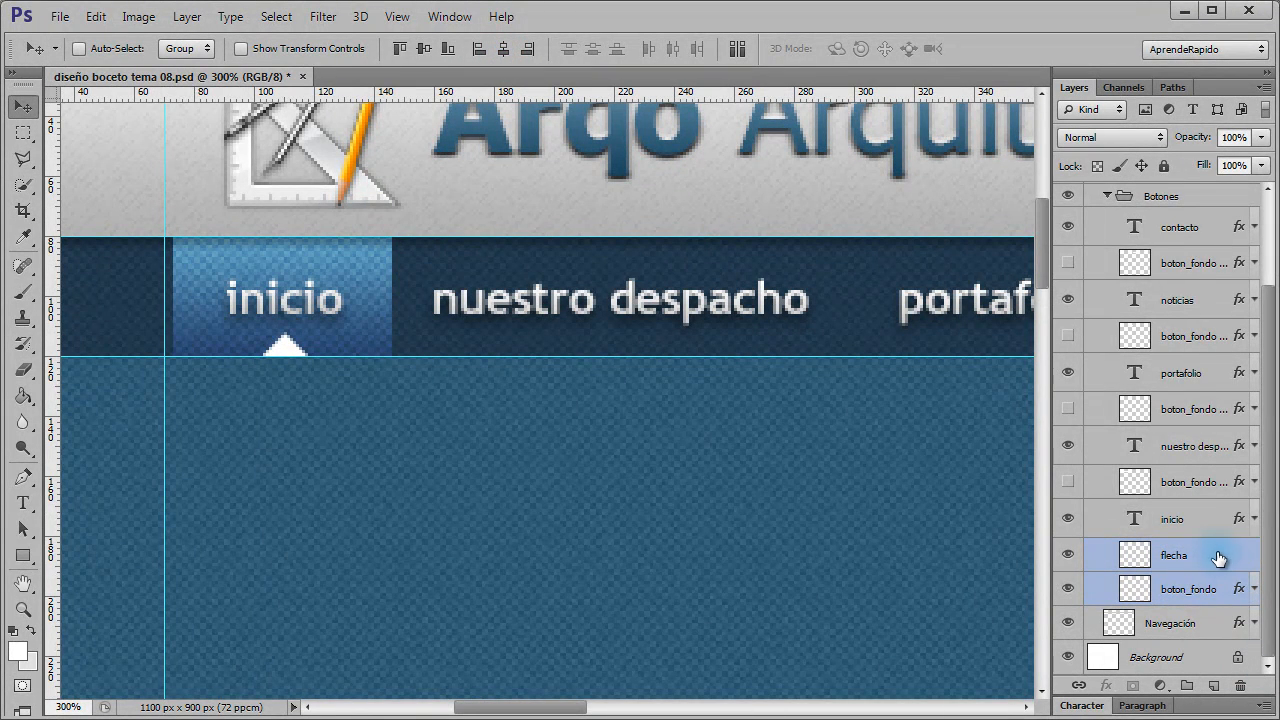
Duplicate the flecha layer to directly above the "nuestro despacho" button background, and show that background.
left_click_drag(1212, 553, 1194, 466)
key("ctrl+j")
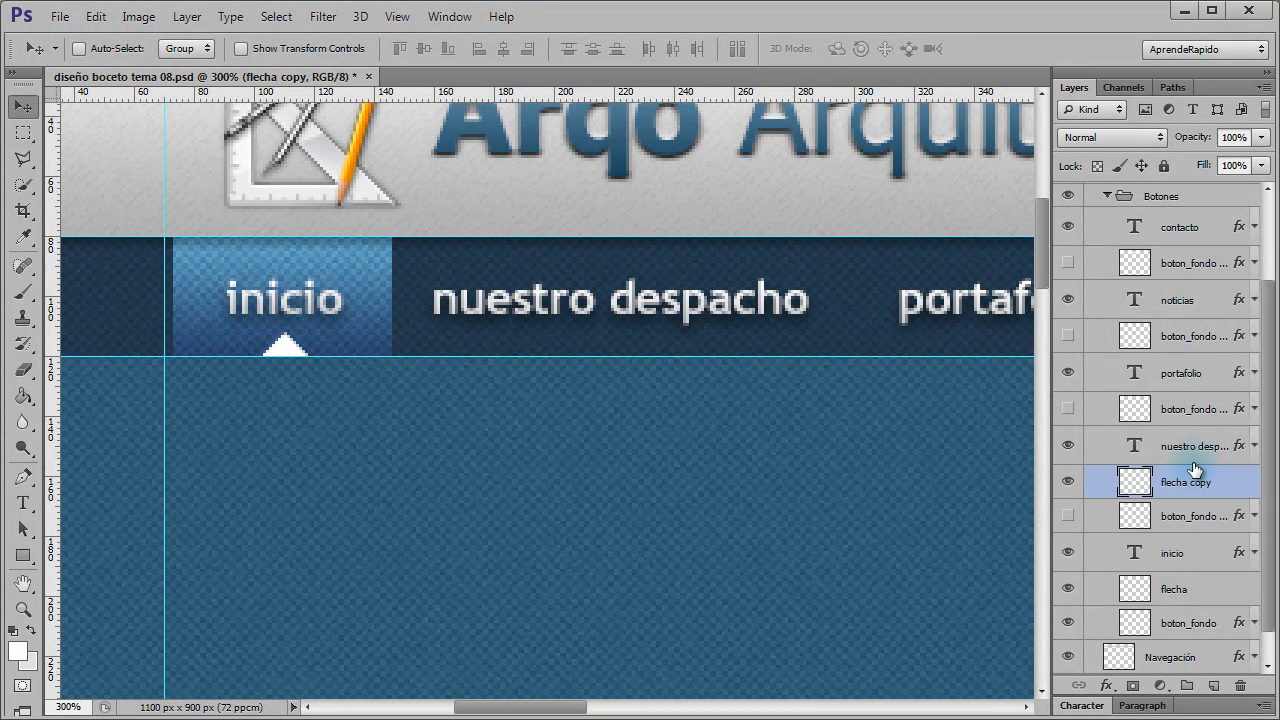
left_click(1068, 517)
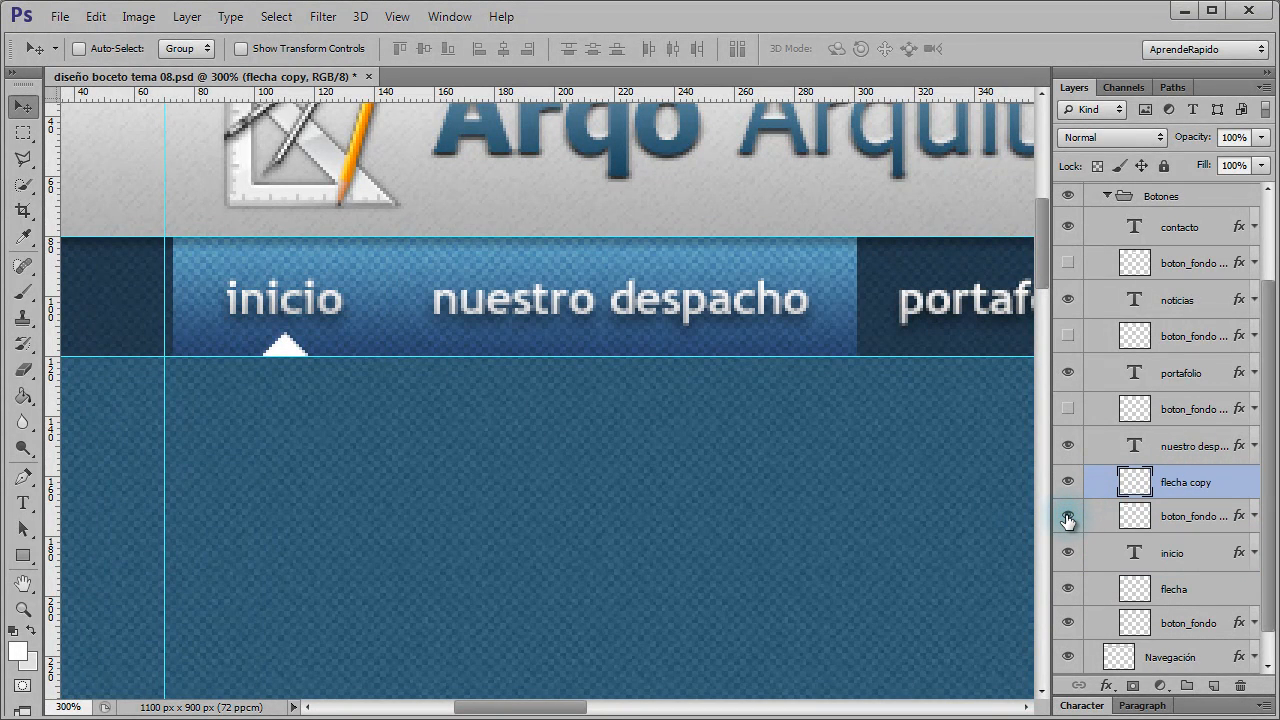
Move the copied arrow beneath "nuestro despacho" and align its horizontal center with that button's background.
left_click_drag(393, 345, 735, 347)
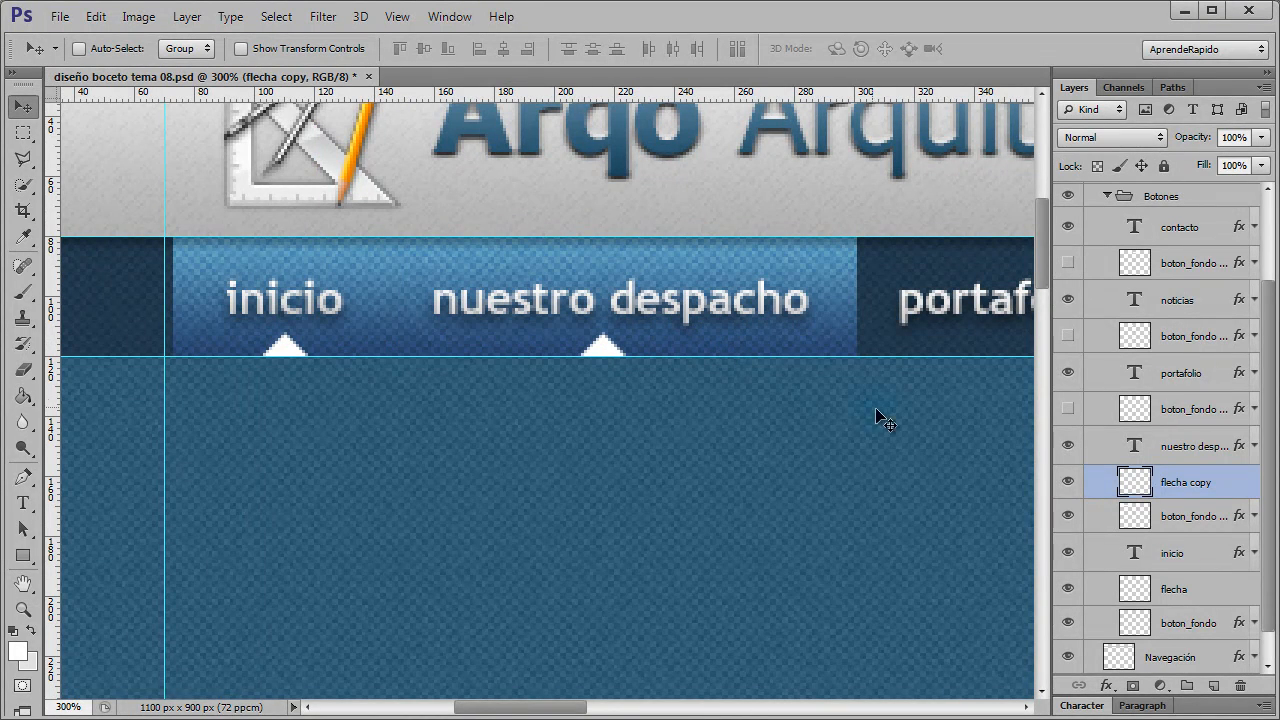
left_click(1178, 516, "ctrl")
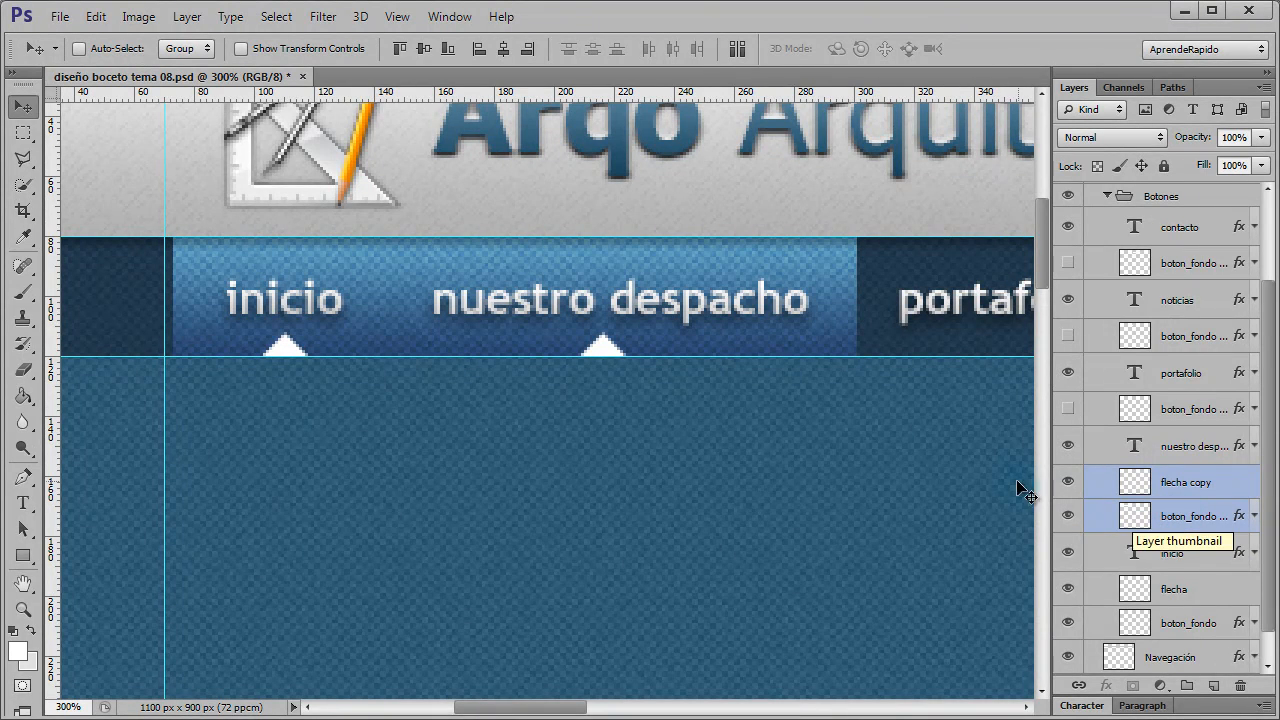
left_click(503, 50)
Duplicate the "nuestro despacho" arrow, place the copy directly above the "portafolio" button background, and show that background.
left_click_drag(553, 705, 601, 714)
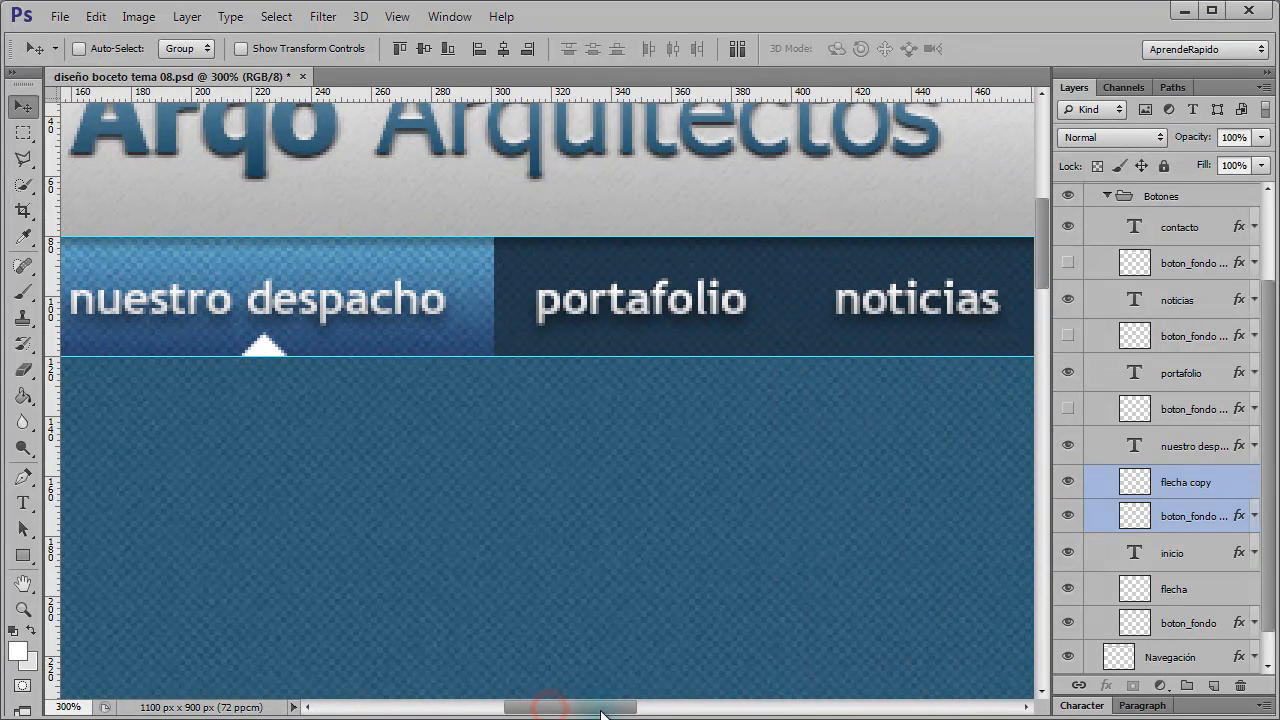
left_click(1223, 486)
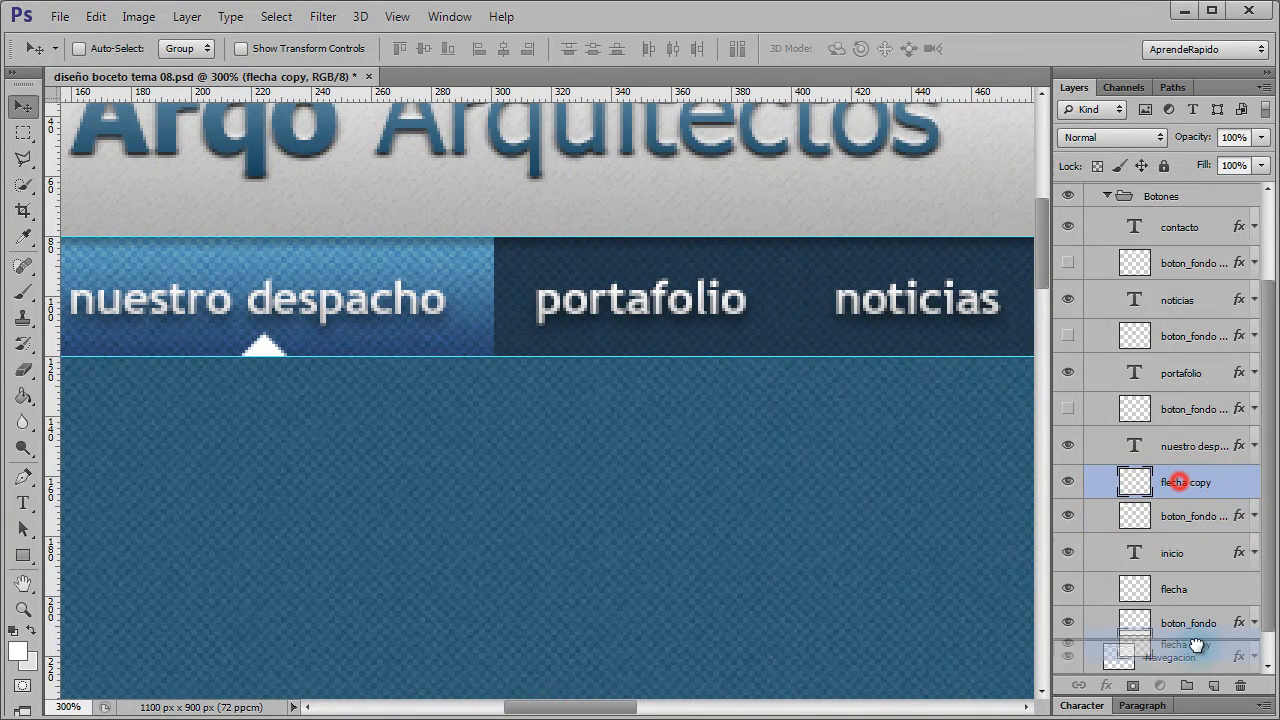
left_click_drag(1171, 486, 1212, 683)
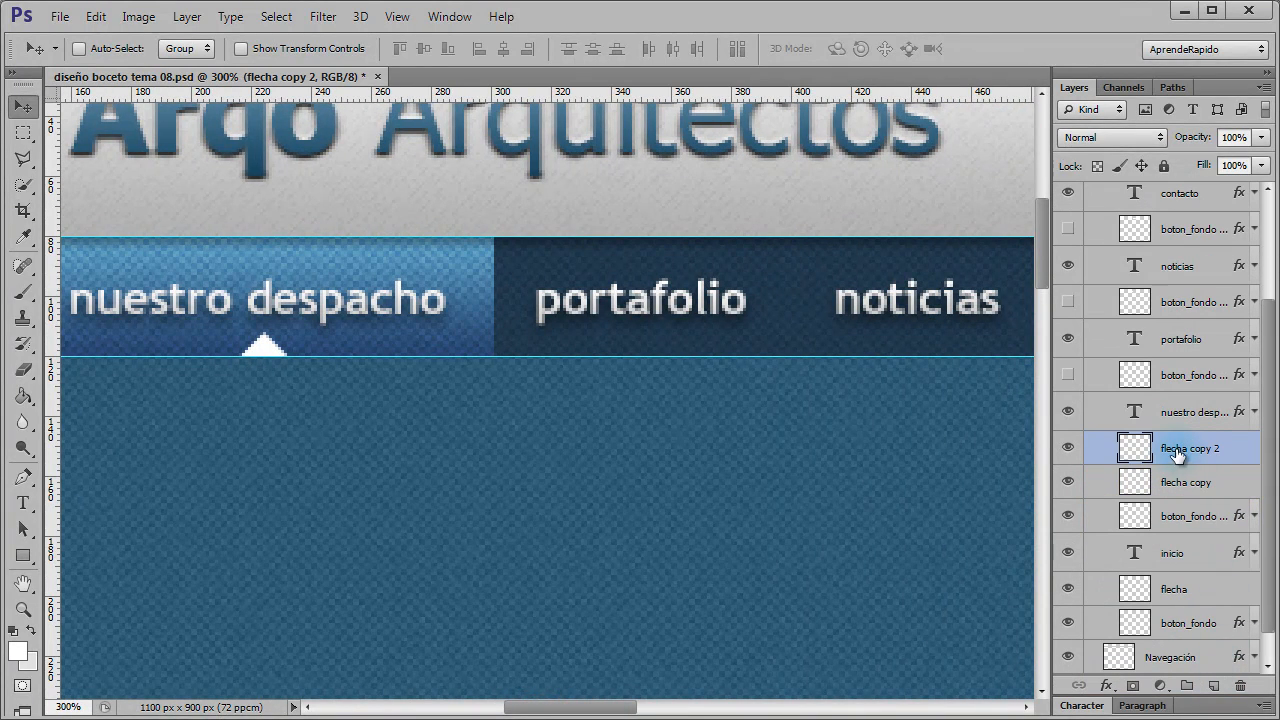
left_click_drag(1176, 453, 1168, 368)
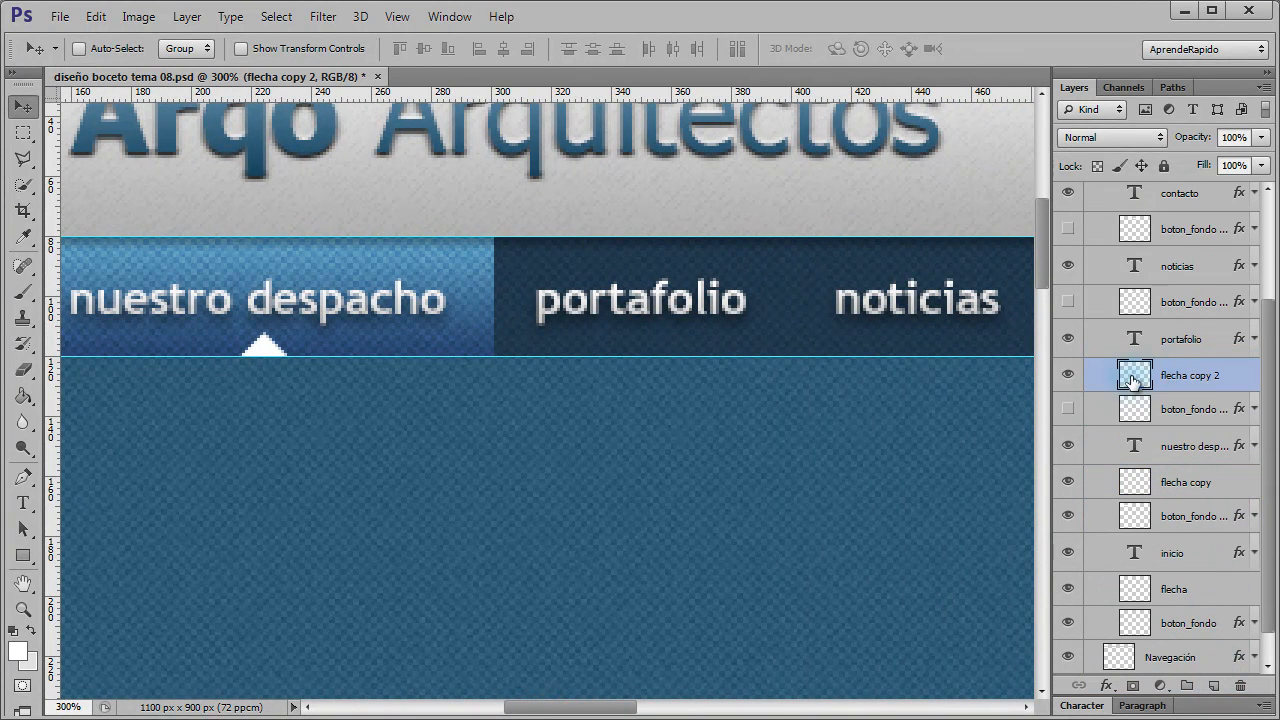
left_click(1067, 411)
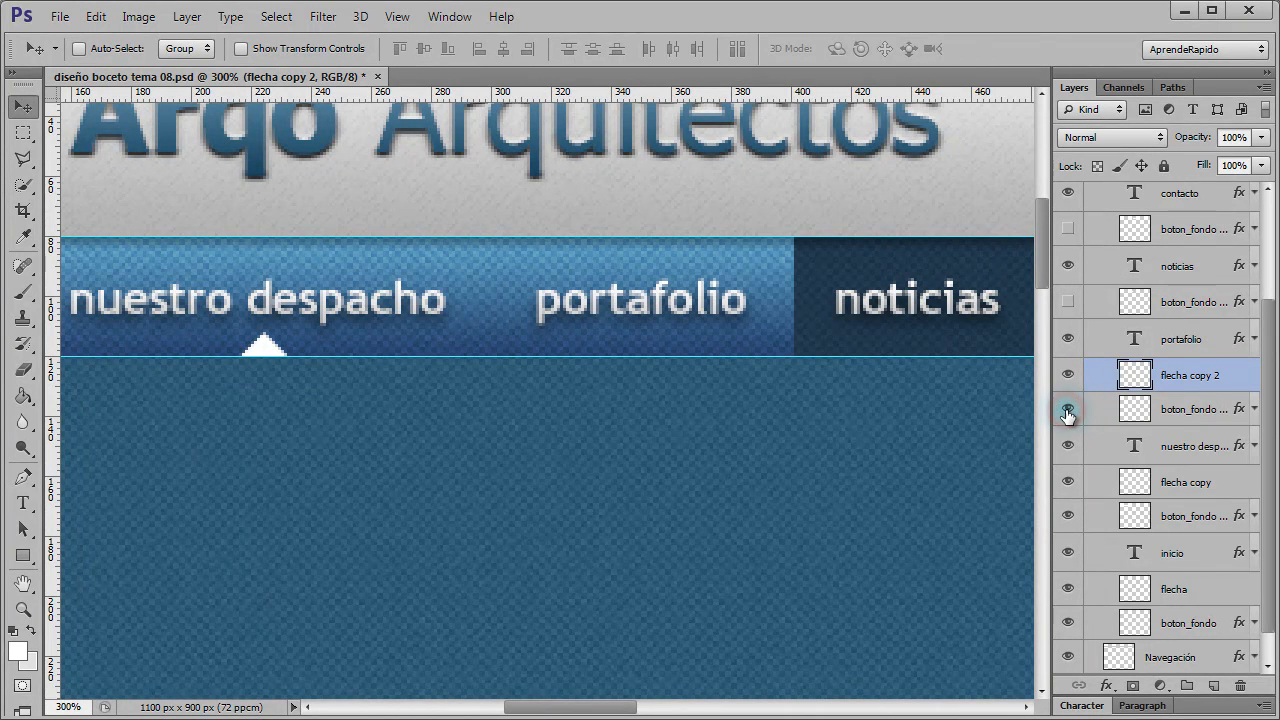
Move the new arrow beneath "portafolio" and align its horizontal center with that button's background.
left_click_drag(365, 325, 733, 350)
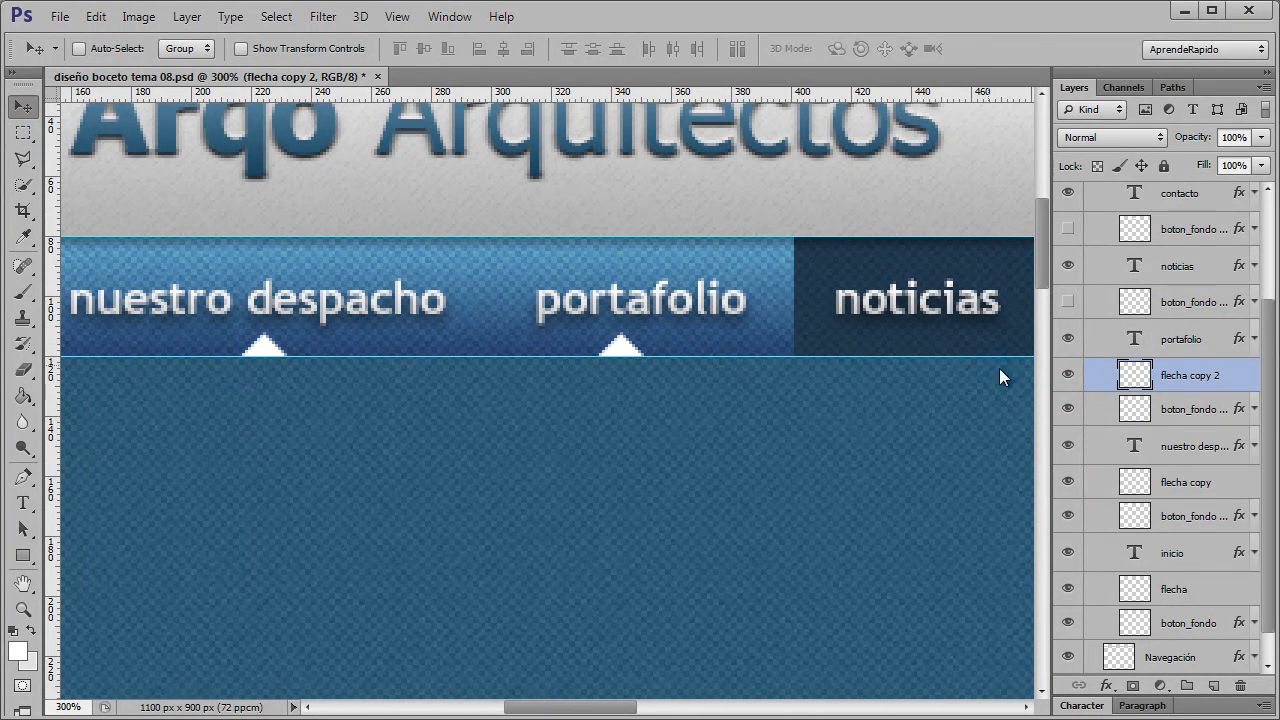
left_click(1185, 411, "shift")
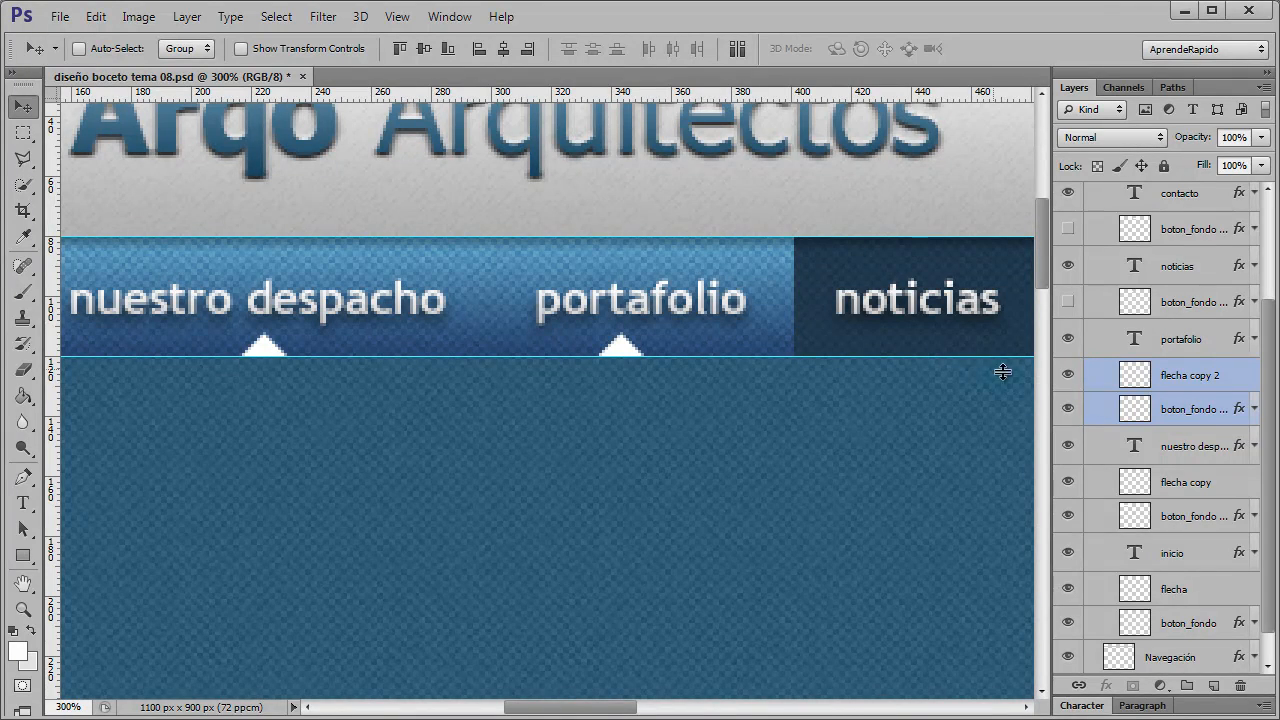
left_click(502, 49)
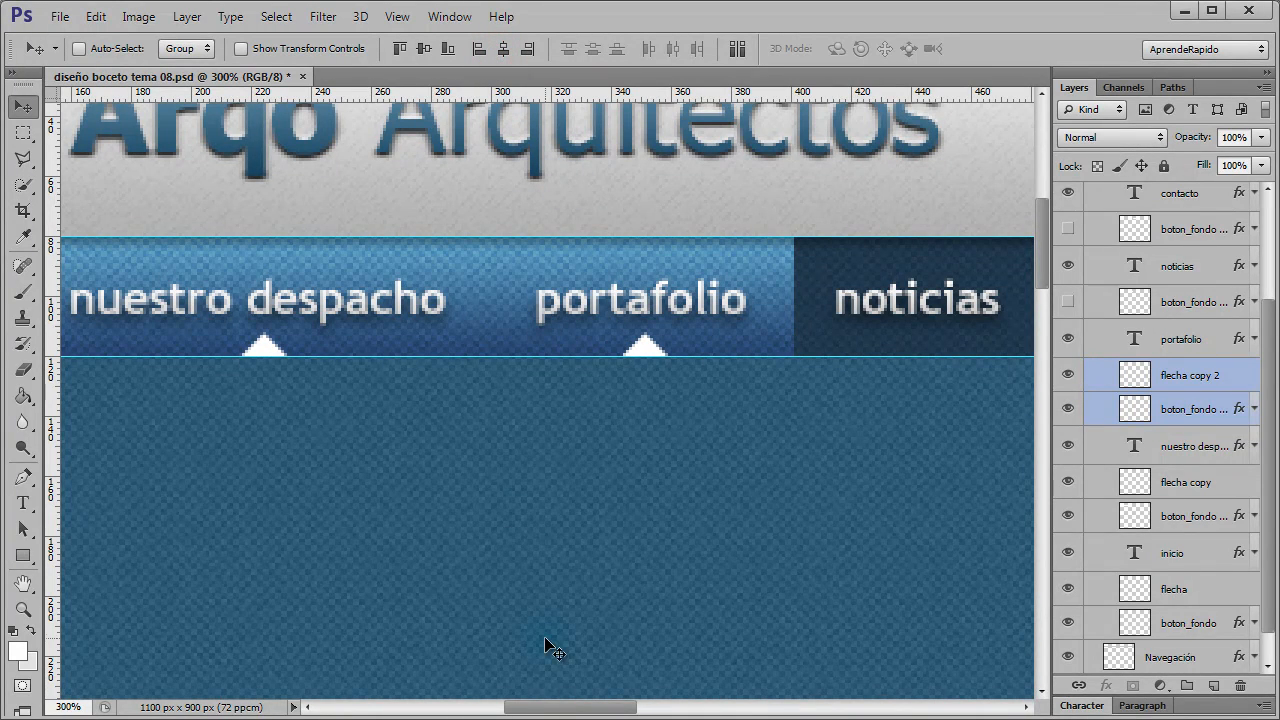
Duplicate the "portafolio" arrow, place the copy directly above the "noticias" button background, and show that background.
left_click_drag(561, 712, 657, 709)
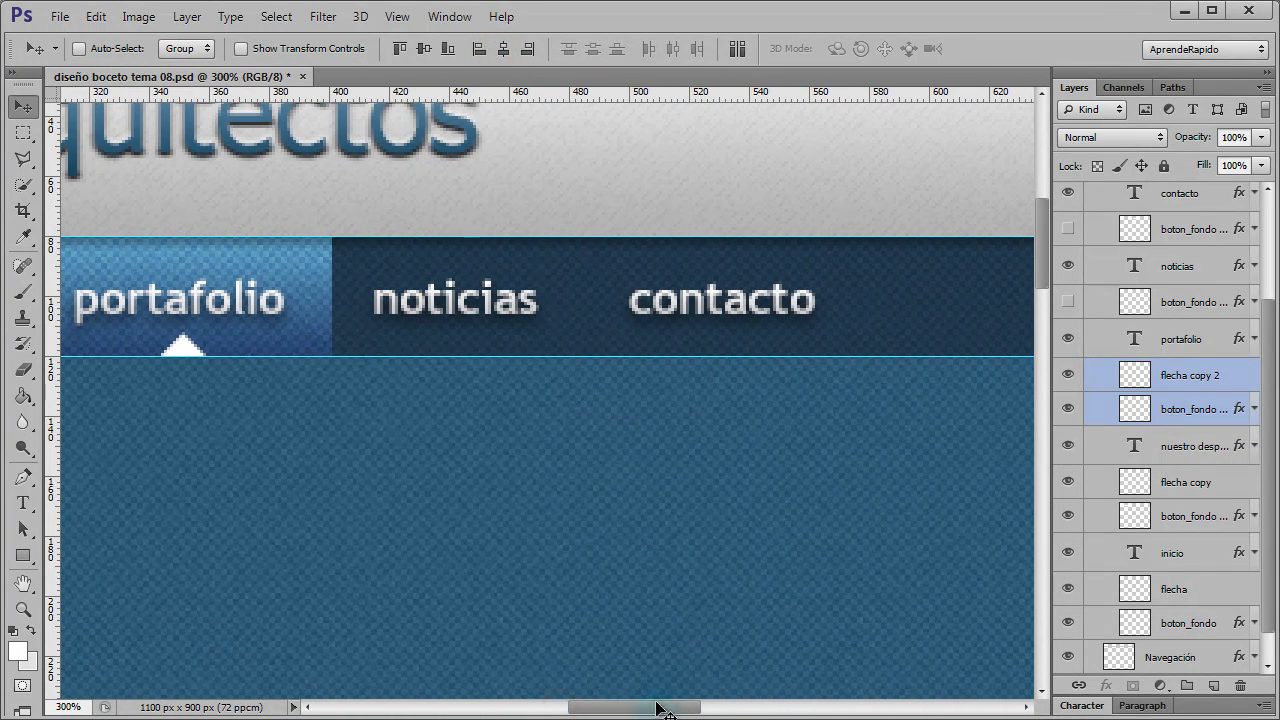
left_click(1199, 385)
left_click_drag(1201, 376, 1213, 684)
left_click_drag(1168, 337, 1176, 252)
left_click(1068, 301)
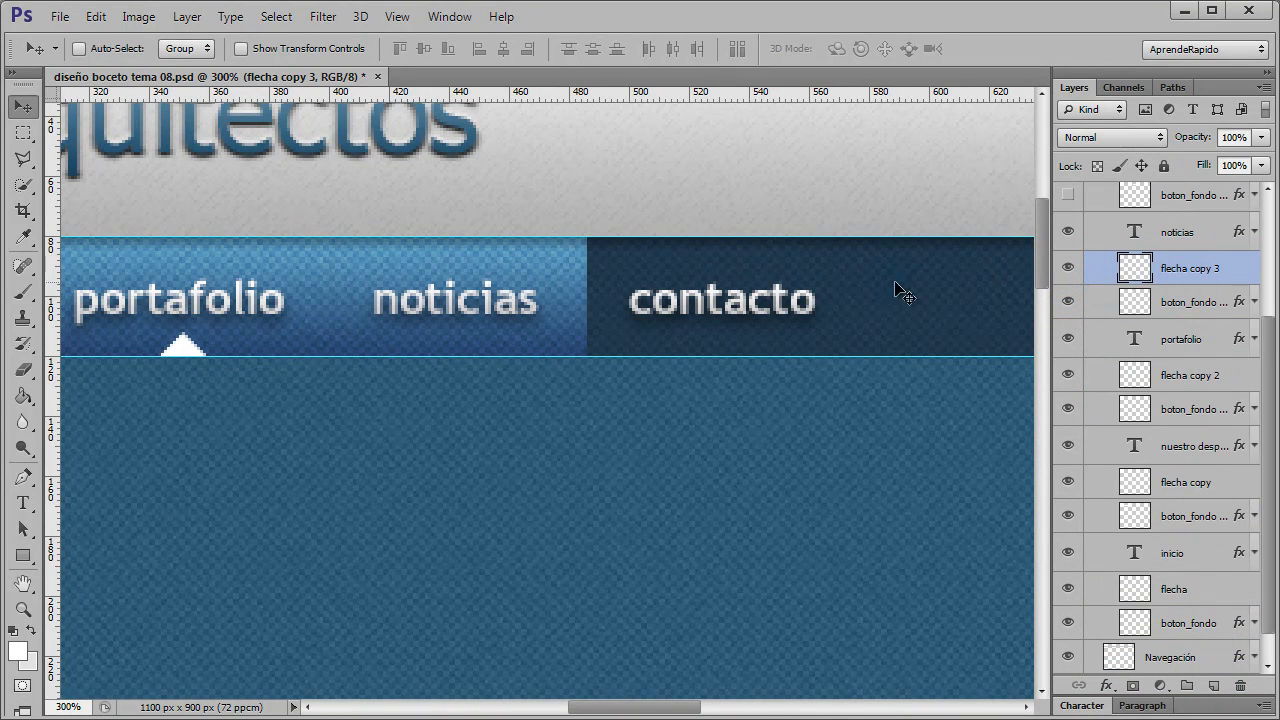
Move the new arrow beneath "noticias" and align its horizontal center with that button's background.
left_click_drag(268, 341, 520, 337)
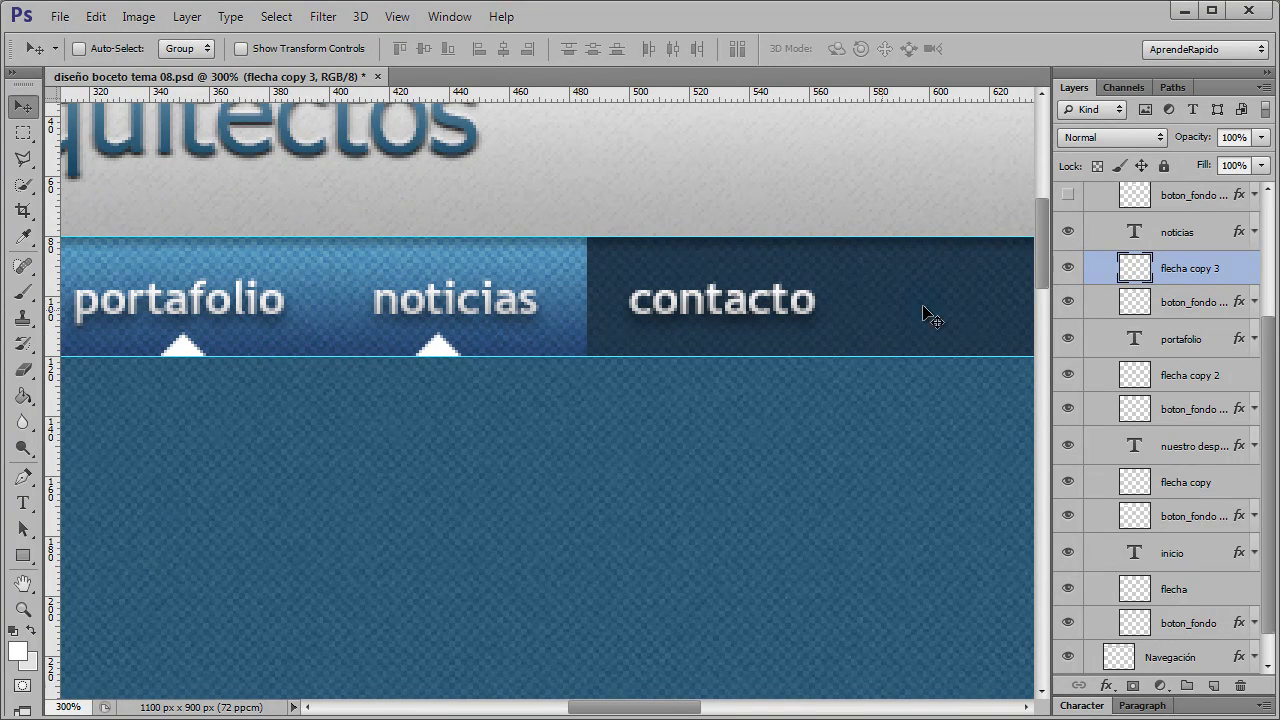
left_click(1181, 306, "ctrl")
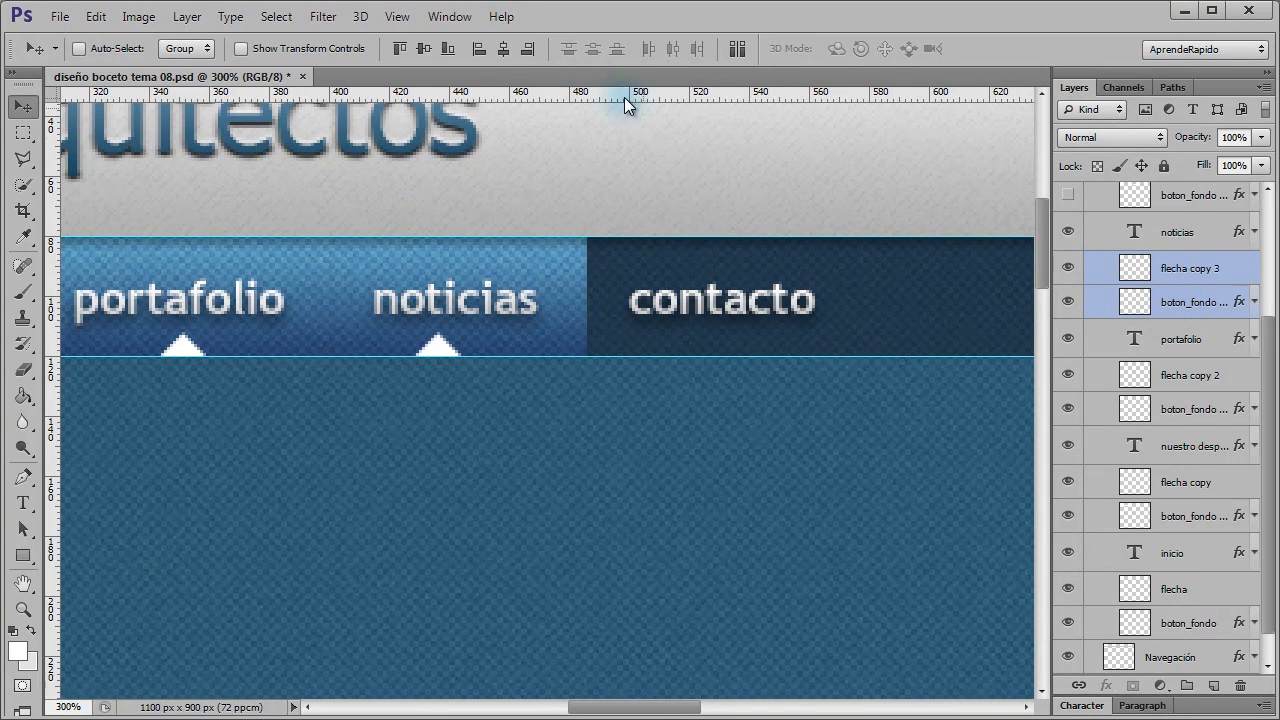
left_click(505, 49)
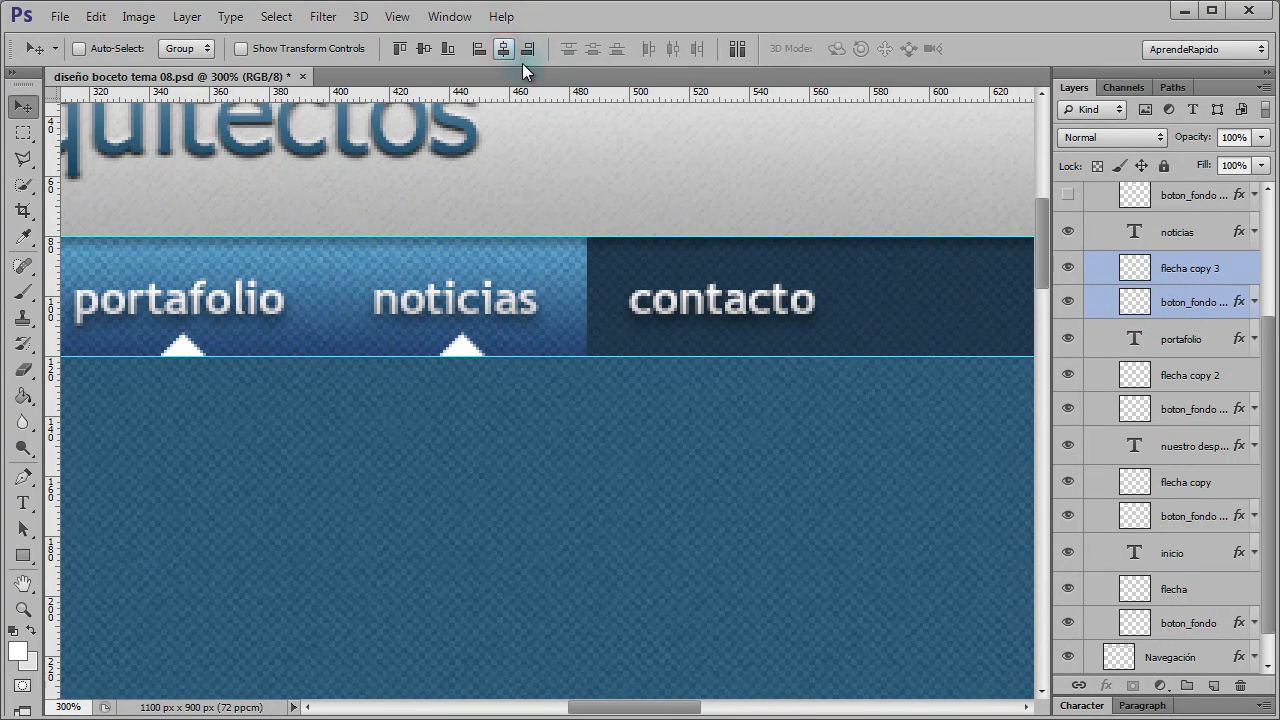
Duplicate the "noticias" arrow, place the copy directly above the "contacto" button background, and show that background.
left_click_drag(1268, 345, 1273, 325)
left_click(1214, 340)
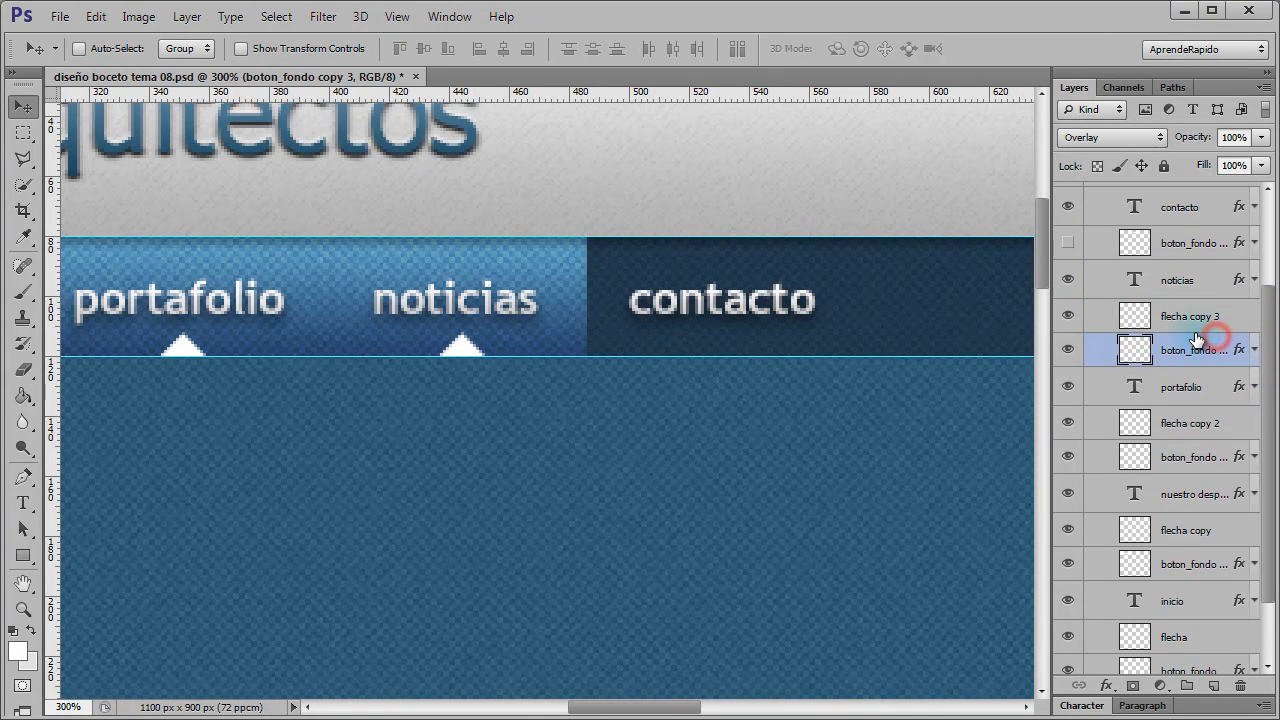
left_click(1193, 328)
left_click_drag(1234, 329, 1218, 688)
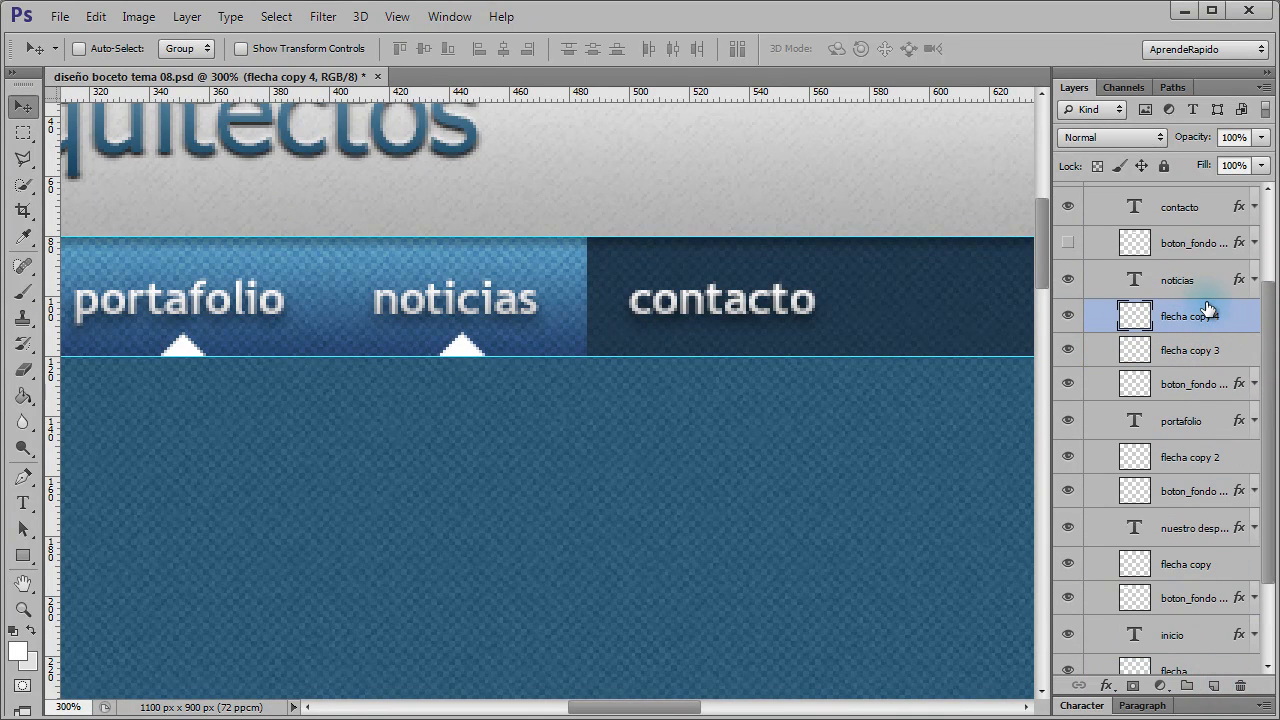
left_click_drag(1201, 318, 1205, 245)
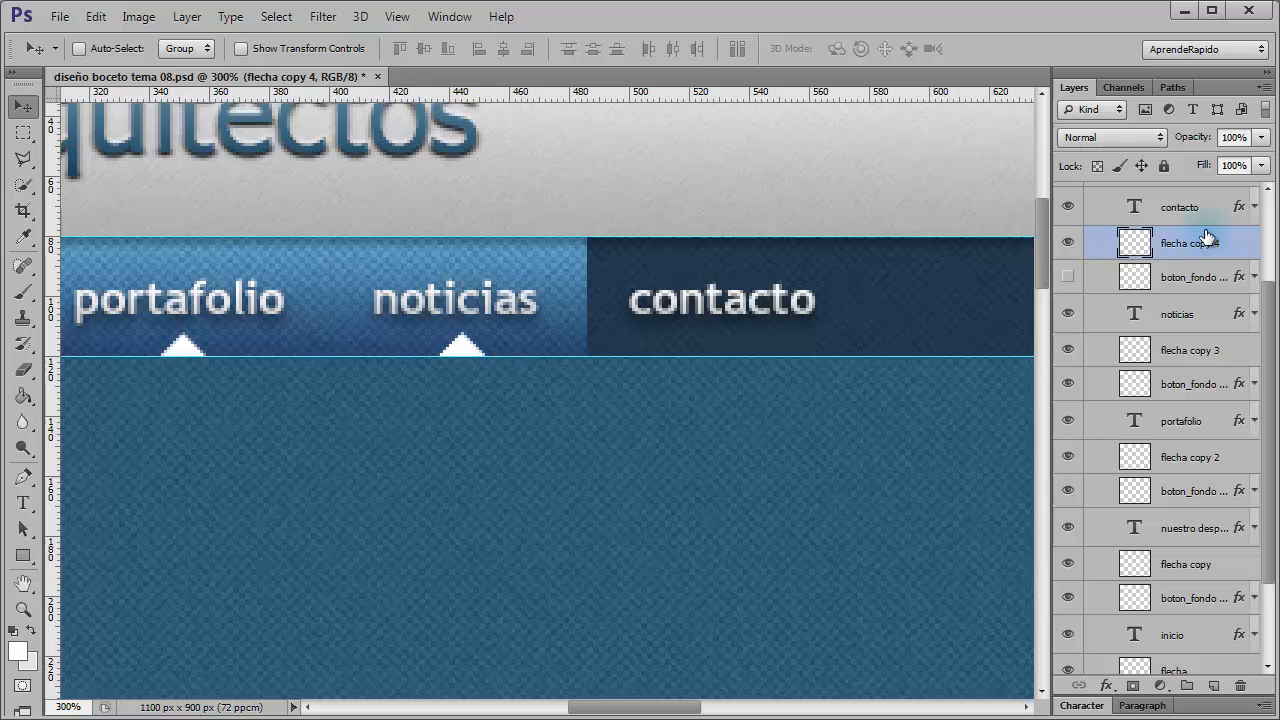
left_click(1068, 281)
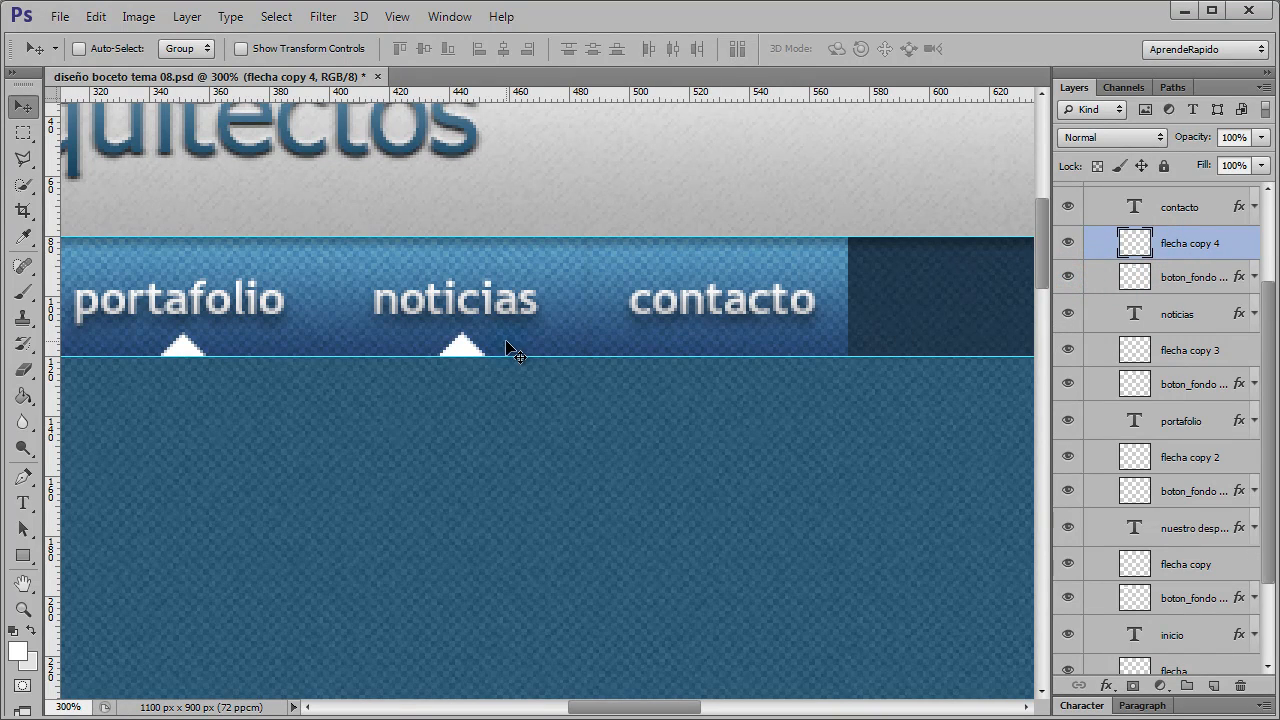
Move the new arrow beneath "contacto" and align its horizontal center with that button's background.
left_click_drag(500, 344, 771, 363)
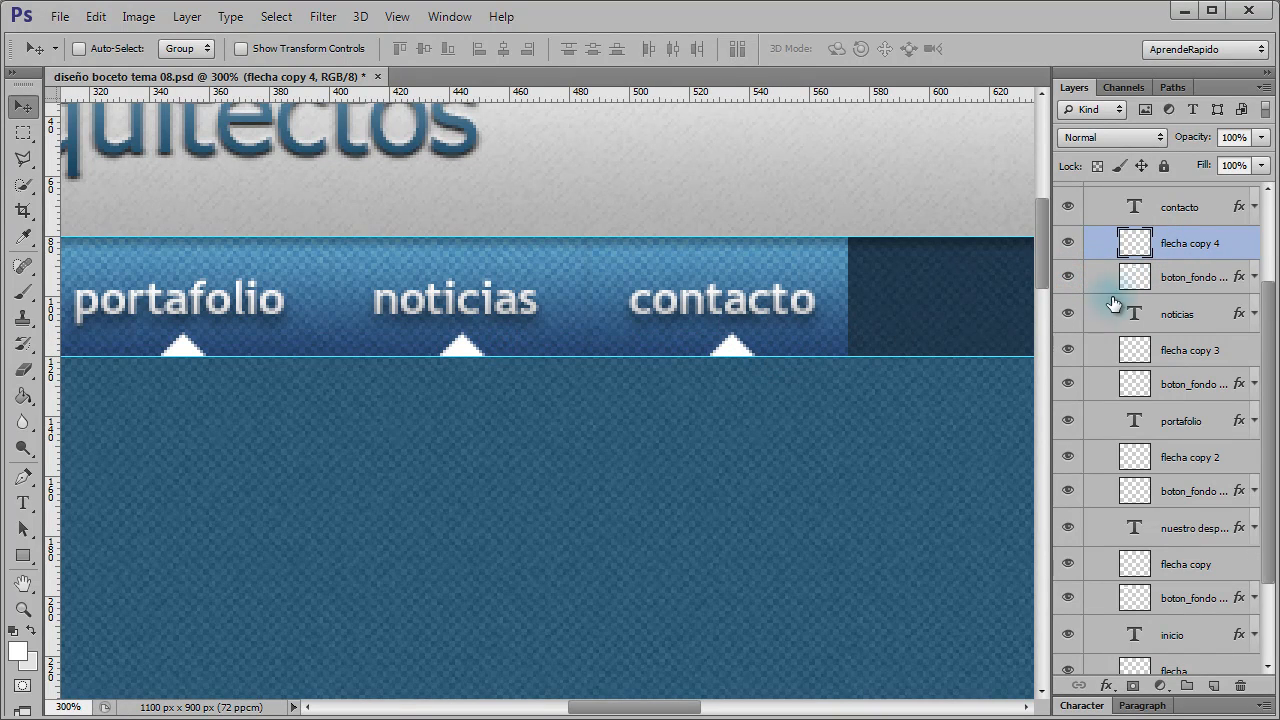
left_click(1186, 280, "shift")
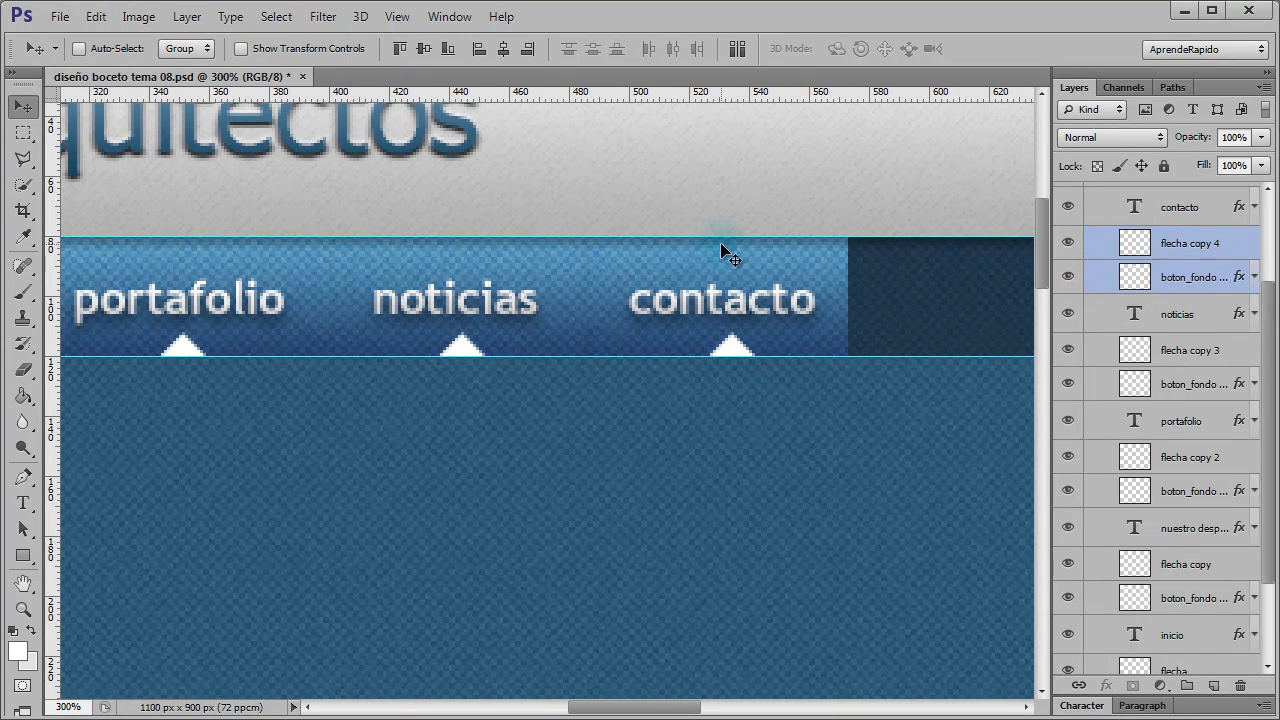
left_click(503, 49)
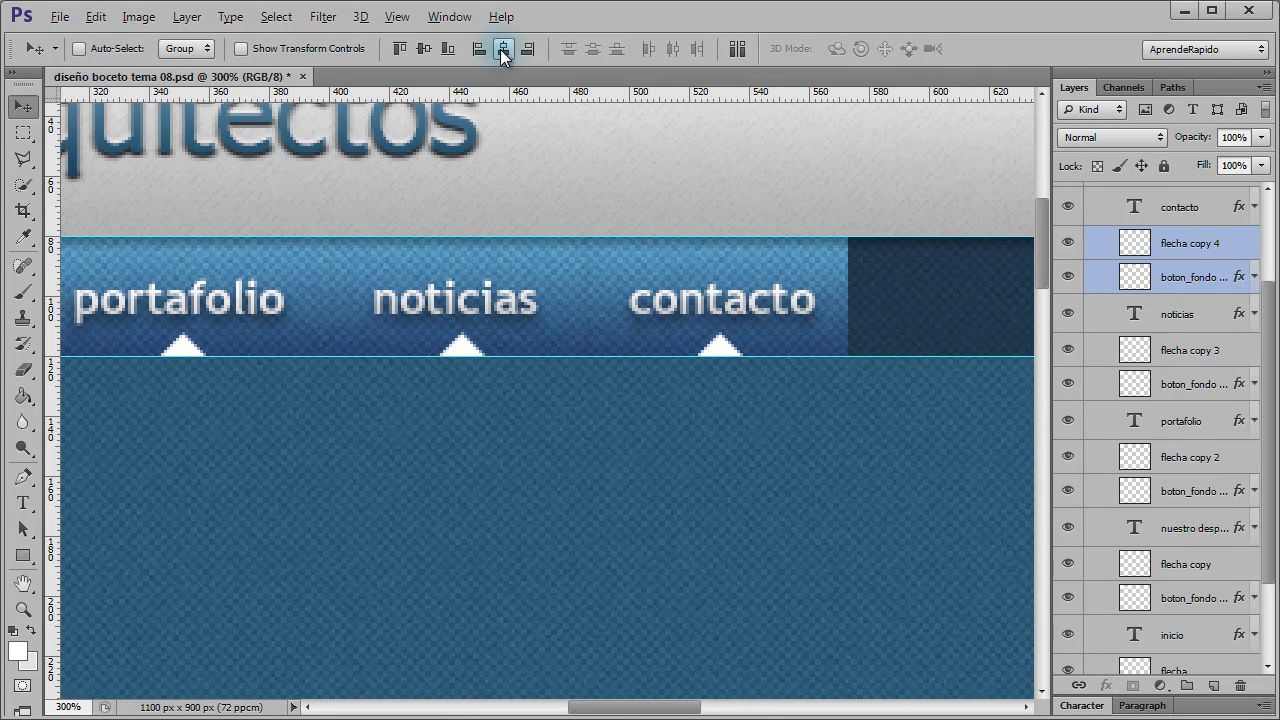
Zoom out to check the navigation bar within the whole page layout.
key("z")
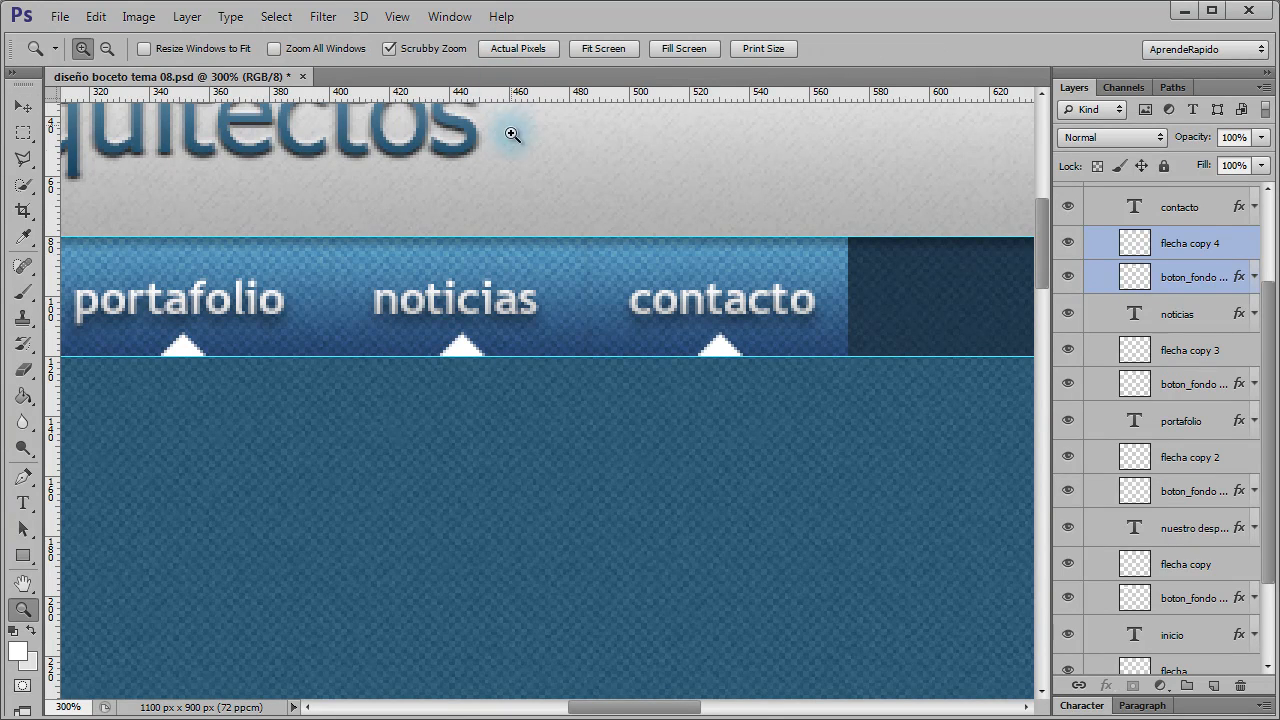
left_click(503, 186, "alt")
left_click(505, 186, "alt")
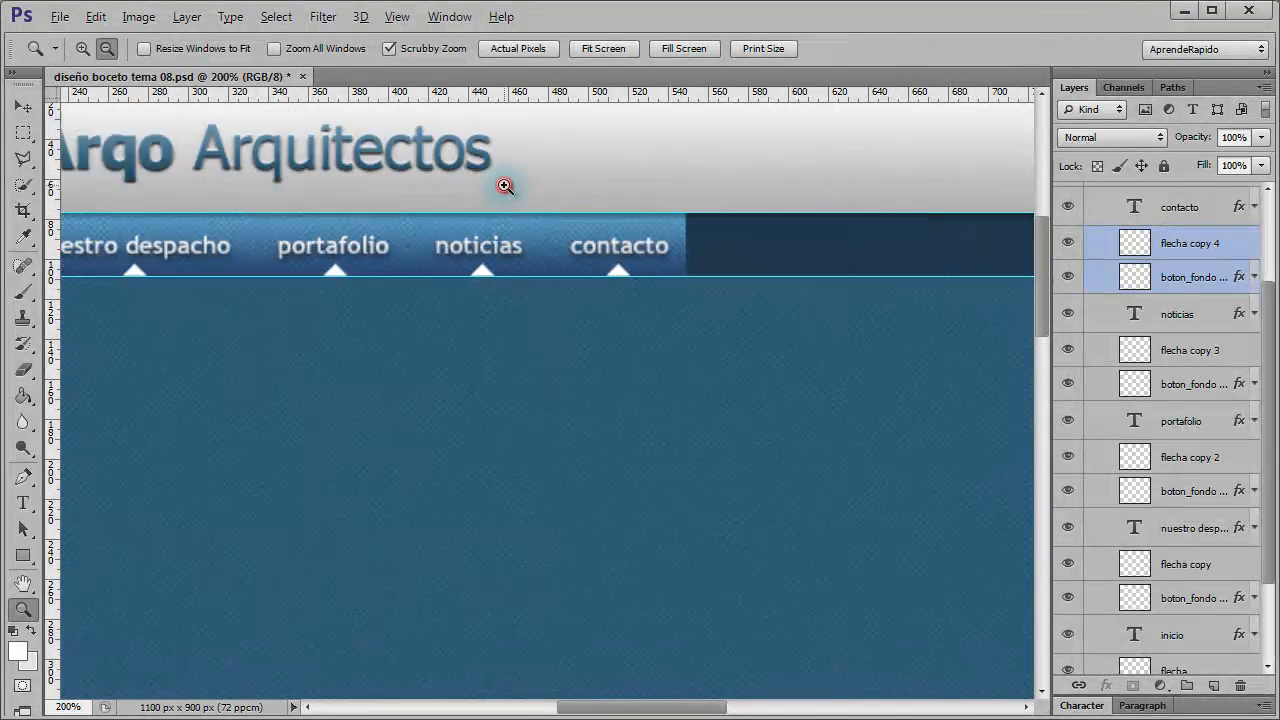
left_click(513, 197, "alt")
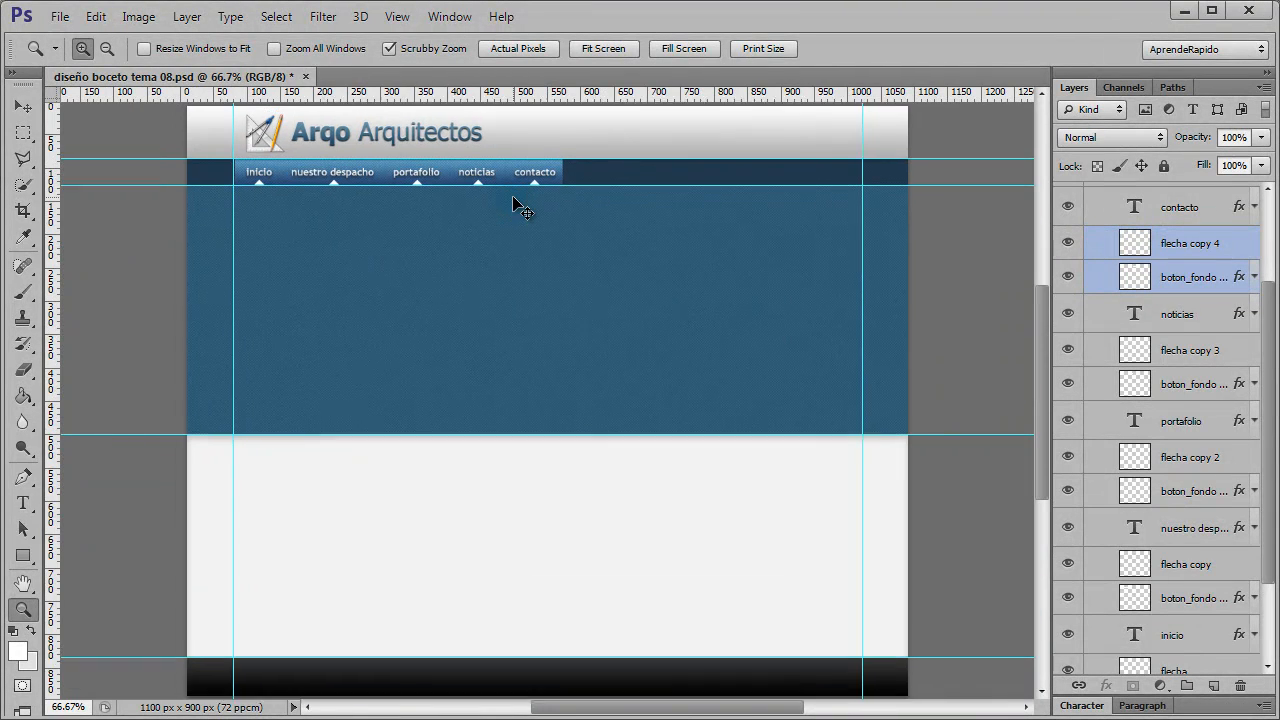